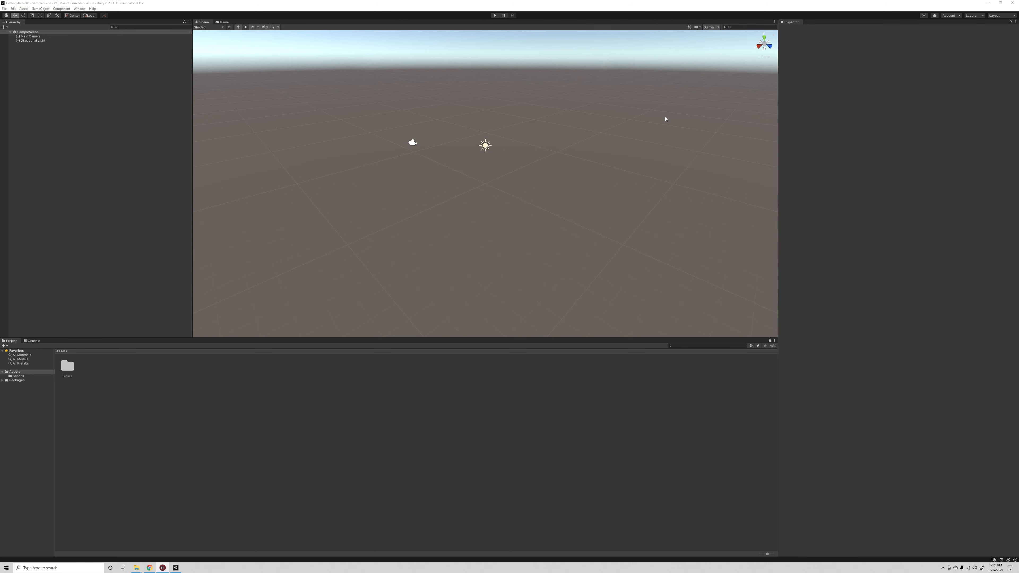
{"action": "left_click", "coordinate": [1001, 16]}
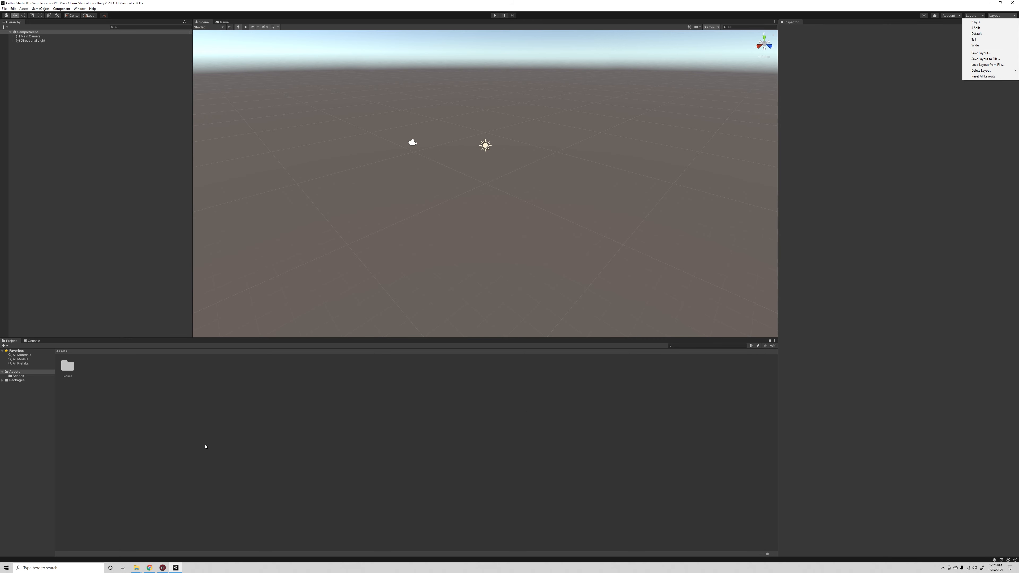
{"action": "left_click", "coordinate": [202, 470]}
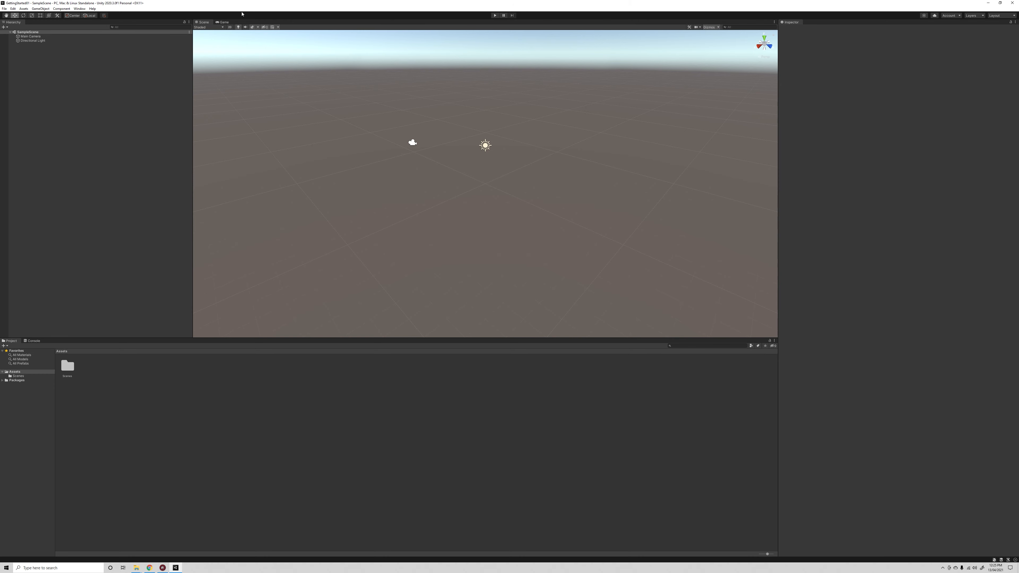
Compare the Game view with the Scene view, and look around the Scene's camera and light from different angles
{"action": "left_click", "coordinate": [222, 22]}
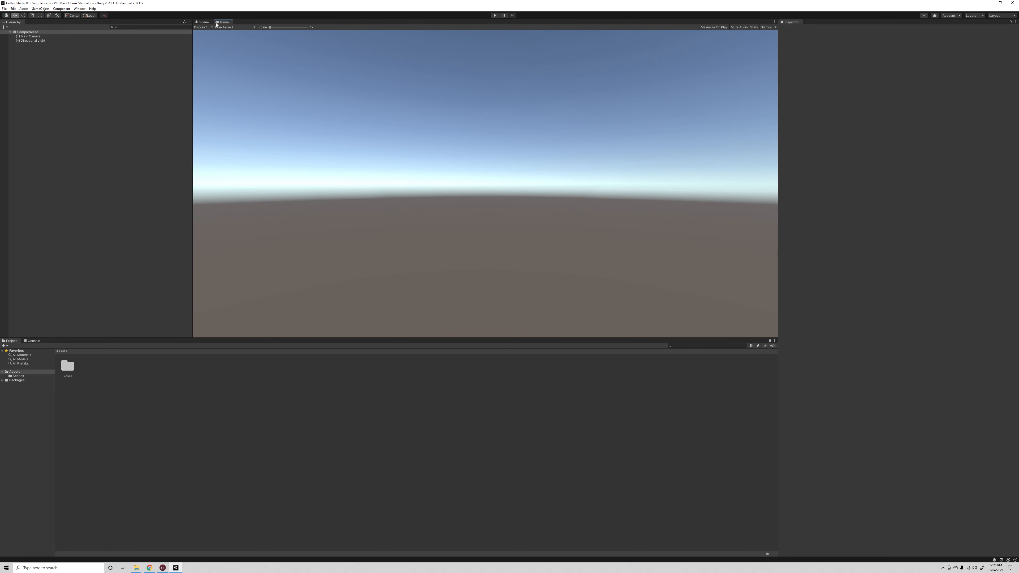
{"action": "left_click", "coordinate": [203, 22]}
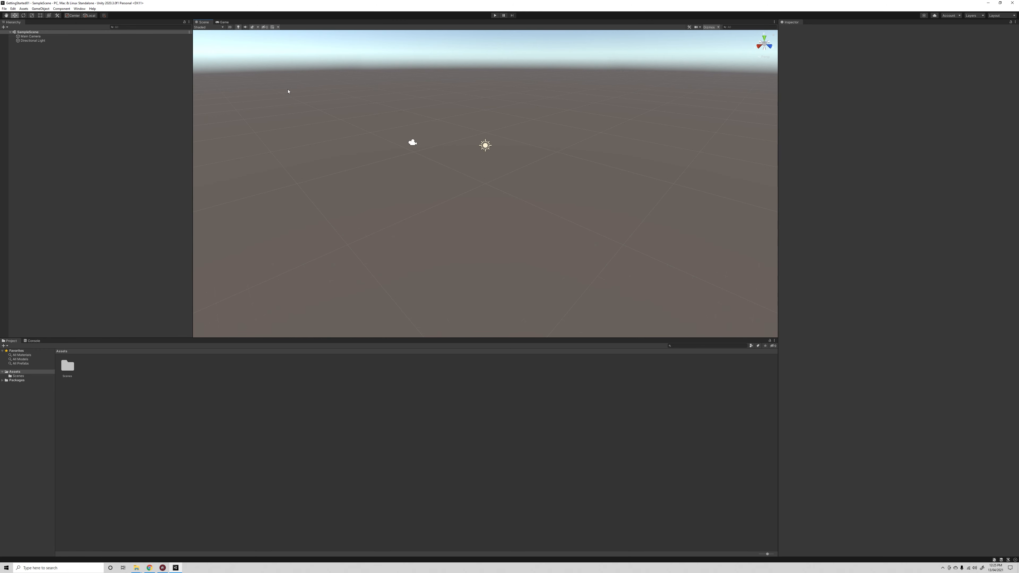
{"action": "right_click_drag", "start_coordinate": [565, 209], "coordinate": [476, 210]}
{"action": "mouse_move", "coordinate": [520, 173]}
{"action": "right_mouse_down"}
{"action": "mouse_move", "coordinate": [402, 202]}
{"action": "mouse_move", "coordinate": [660, 154]}
{"action": "mouse_move", "coordinate": [386, 132]}
{"action": "mouse_move", "coordinate": [596, 241]}
{"action": "mouse_move", "coordinate": [467, 159]}
{"action": "mouse_move", "coordinate": [535, 157]}
{"action": "mouse_move", "coordinate": [538, 170]}
{"action": "right_mouse_up"}
{"action": "middle_click_drag", "start_coordinate": [537, 170], "coordinate": [526, 182]}
{"action": "right_click_drag", "start_coordinate": [525, 181], "coordinate": [527, 221], "text": "alt"}
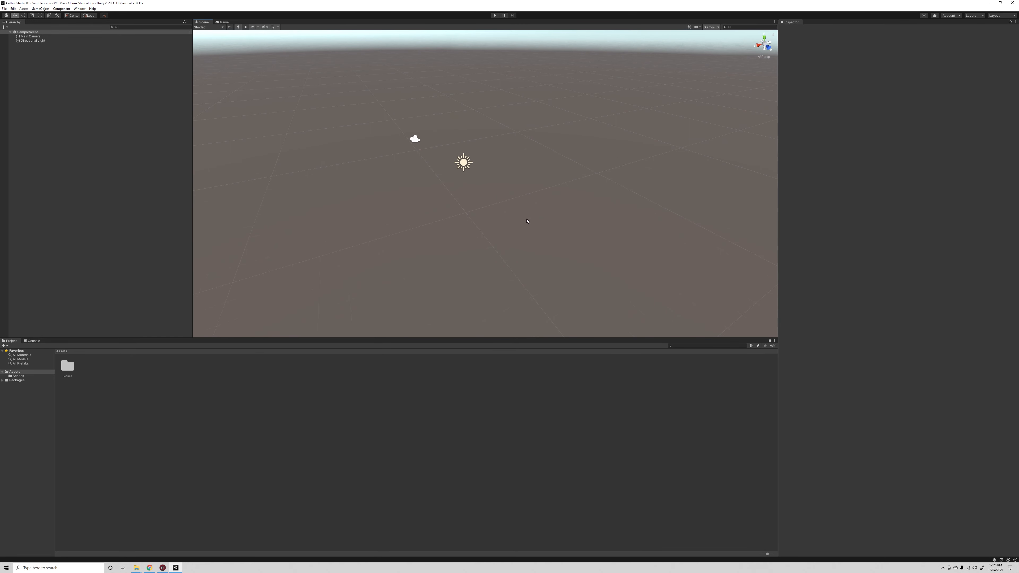
{"action": "left_click_drag", "start_coordinate": [506, 211], "coordinate": [535, 203], "text": "alt"}
Dock the Game view beneath the Scene view and enlarge it to roughly half of the shared height
{"action": "left_click", "coordinate": [225, 22]}
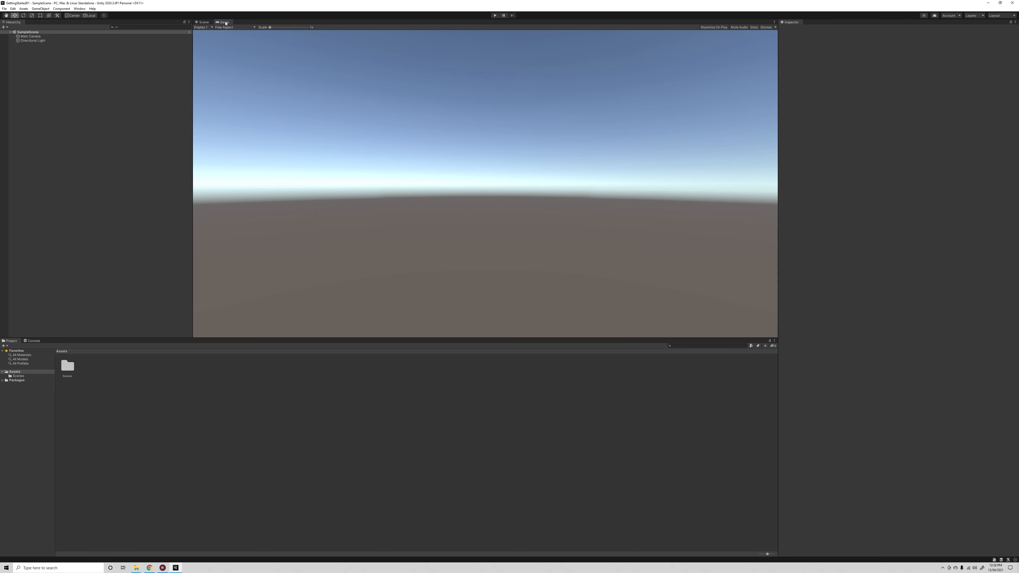
{"action": "left_click_drag", "start_coordinate": [223, 22], "coordinate": [448, 263]}
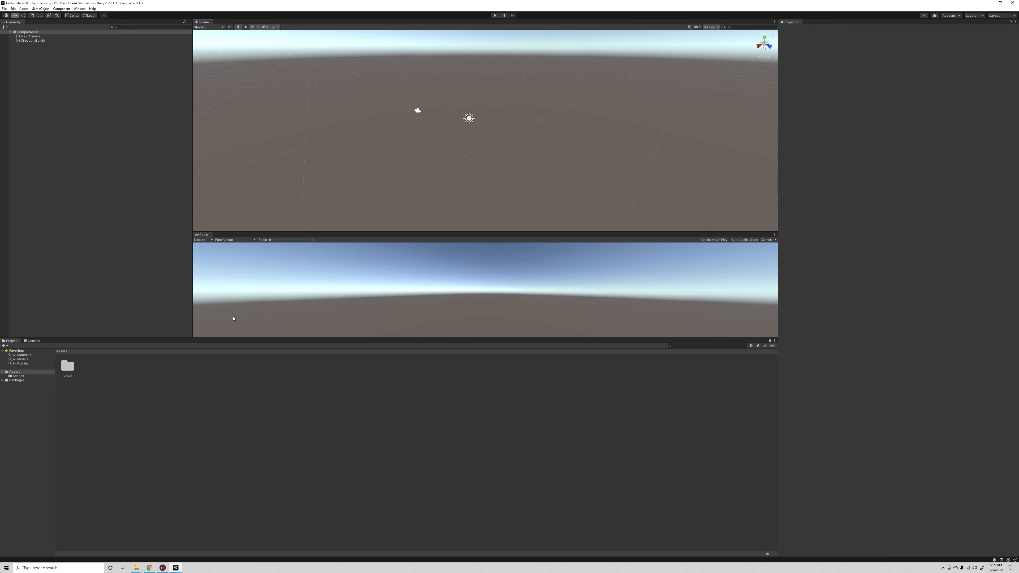
{"action": "left_click_drag", "start_coordinate": [292, 233], "coordinate": [282, 174]}
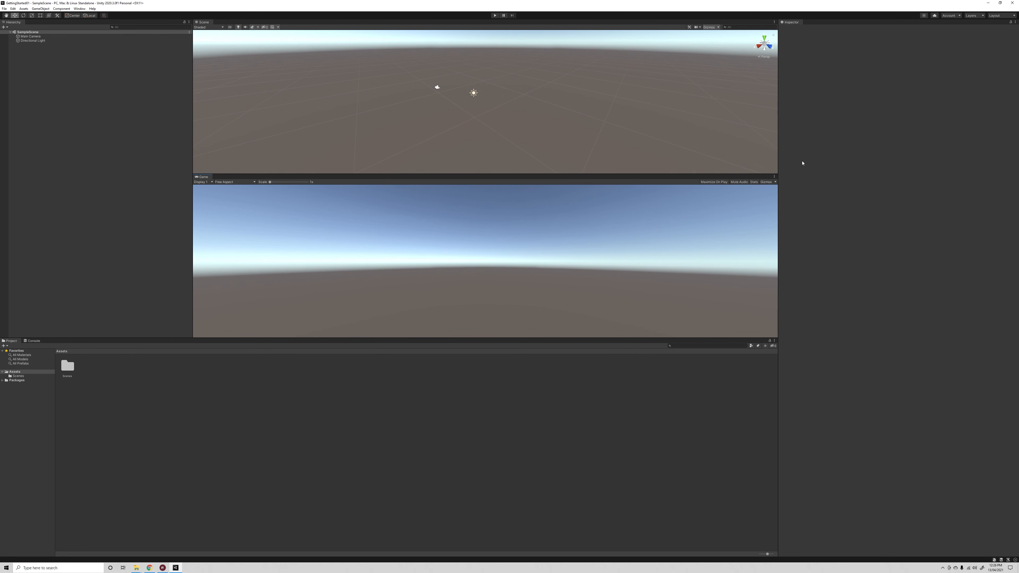
Switch the editor layout to the 2 by 3 preset
{"action": "left_click", "coordinate": [995, 16]}
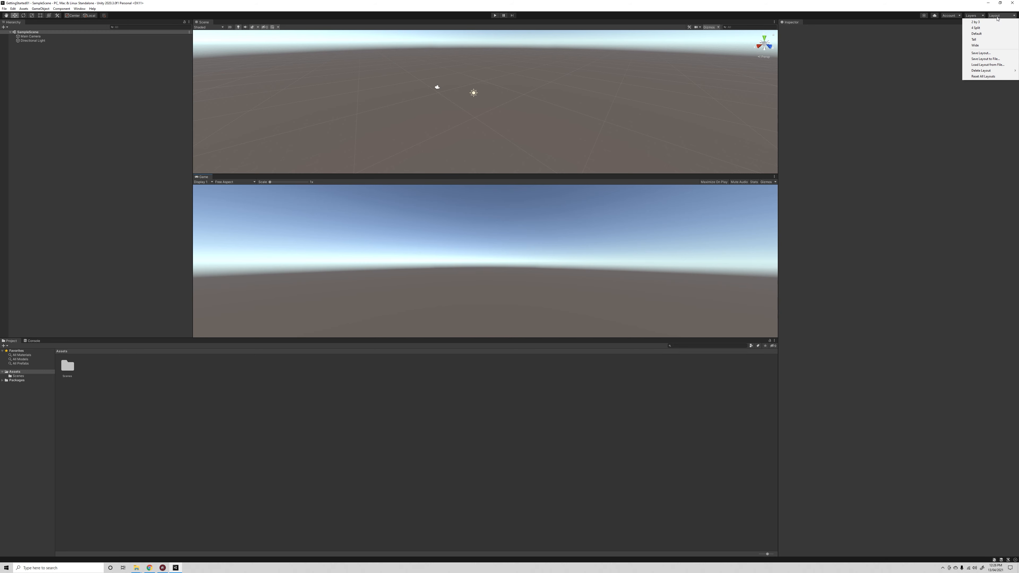
{"action": "left_click", "coordinate": [1007, 17]}
{"action": "left_click", "coordinate": [993, 17]}
{"action": "left_click", "coordinate": [993, 22]}
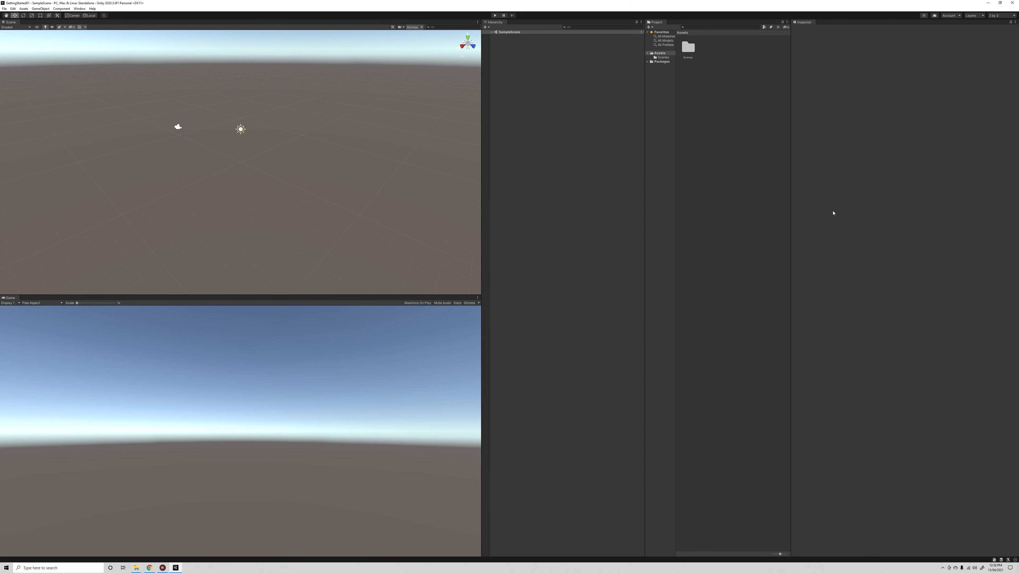
Open the project's Scenes folder and expand SampleScene in the Hierarchy to inspect its Main Camera
{"action": "left_click", "coordinate": [659, 58]}
{"action": "left_click", "coordinate": [41, 8]}
{"action": "left_click", "coordinate": [41, 5]}
{"action": "left_click", "coordinate": [492, 32]}
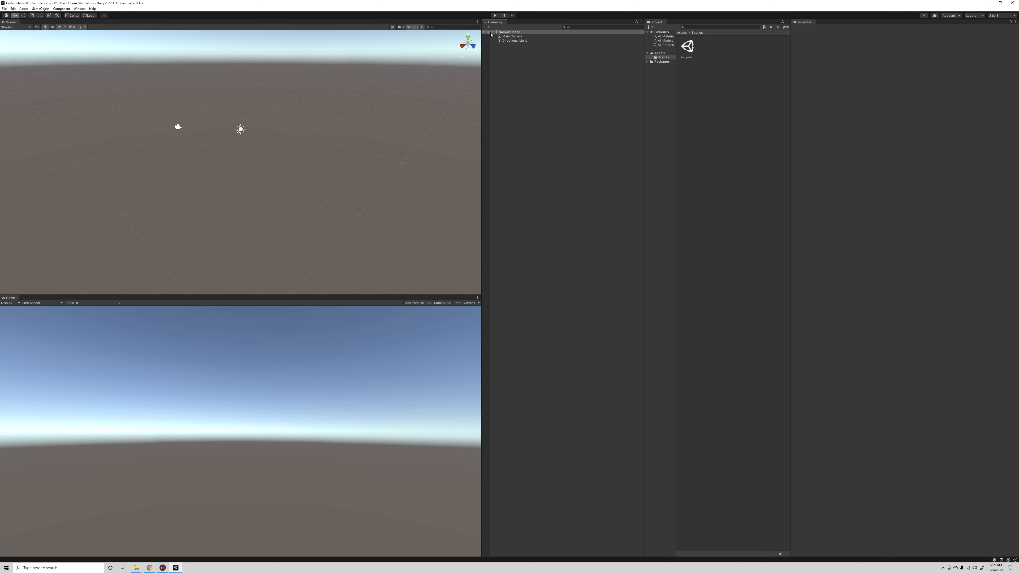
{"action": "left_click", "coordinate": [511, 37]}
Move the Directional Light closer to the camera and rotate it to about 52 degrees on X
{"action": "left_click", "coordinate": [514, 41]}
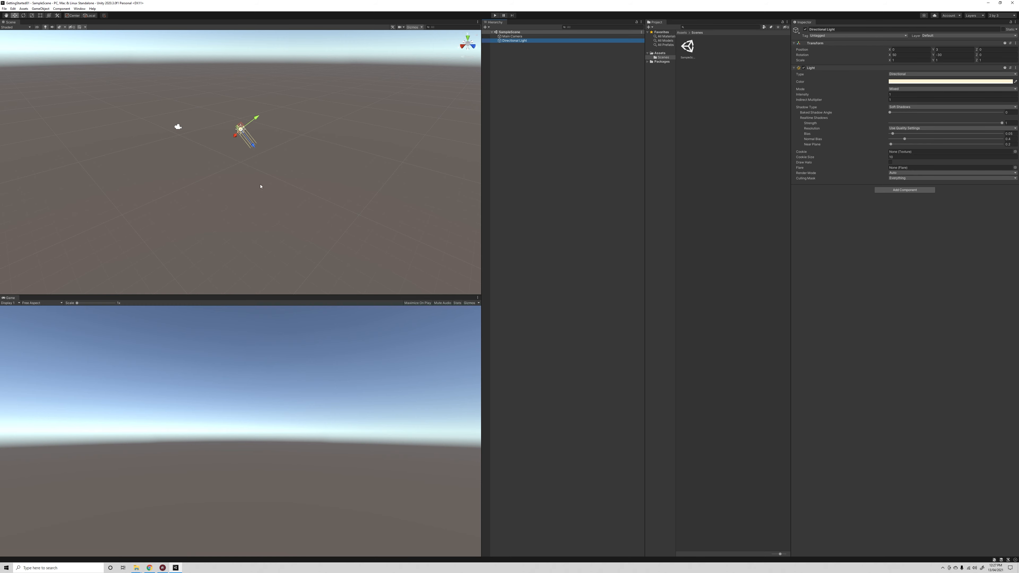
{"action": "left_click_drag", "start_coordinate": [240, 130], "coordinate": [217, 133]}
{"action": "mouse_move", "coordinate": [235, 93]}
{"action": "left_mouse_down"}
{"action": "mouse_move", "coordinate": [219, 105]}
{"action": "mouse_move", "coordinate": [222, 120]}
{"action": "mouse_move", "coordinate": [217, 96]}
{"action": "left_mouse_up"}
{"action": "key", "text": "e"}
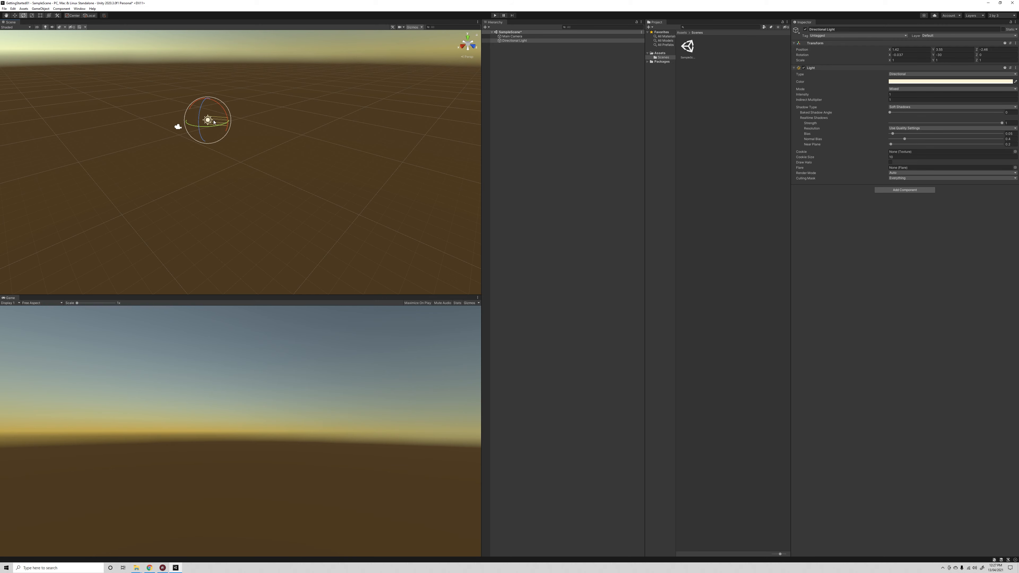
{"action": "mouse_move", "coordinate": [220, 120]}
{"action": "left_mouse_down"}
{"action": "mouse_move", "coordinate": [238, 127]}
{"action": "mouse_move", "coordinate": [228, 118]}
{"action": "left_mouse_up"}
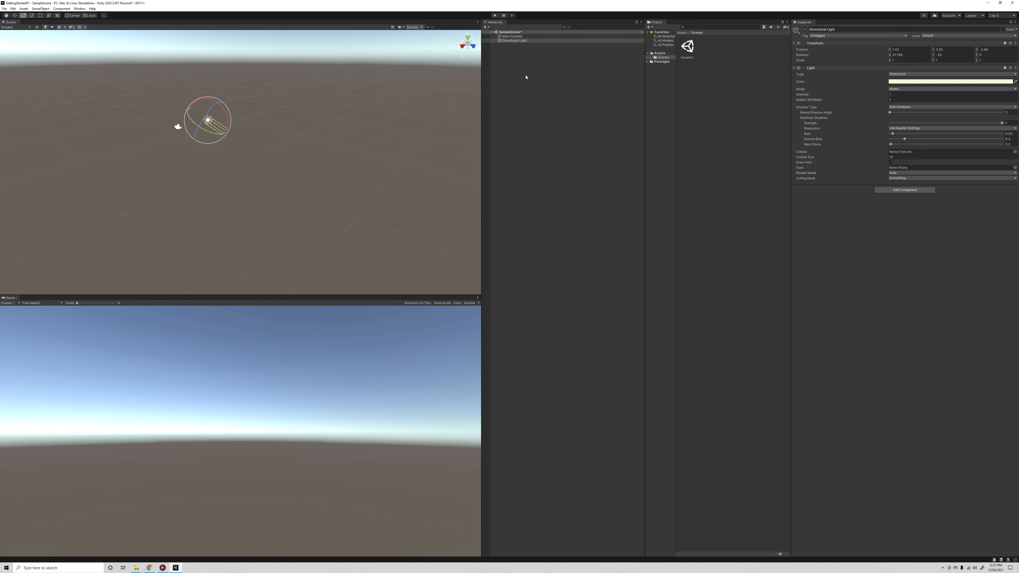
Dock the Hierarchy on the outer side of the Scene and Game views and return it beside the Project window
{"action": "left_click", "coordinate": [498, 23]}
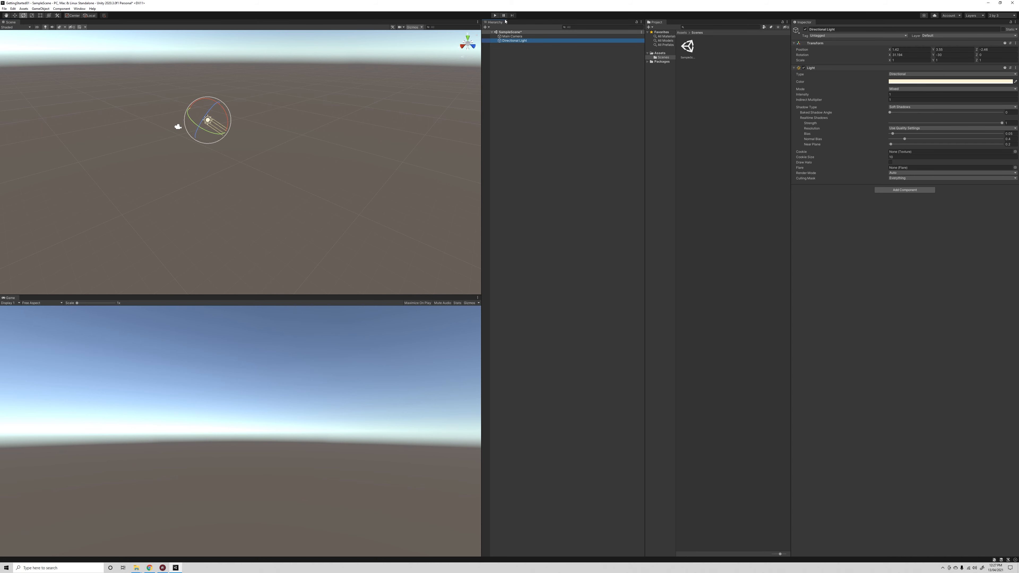
{"action": "left_click_drag", "start_coordinate": [501, 25], "coordinate": [7, 226]}
{"action": "left_click_drag", "start_coordinate": [53, 257], "coordinate": [148, 273]}
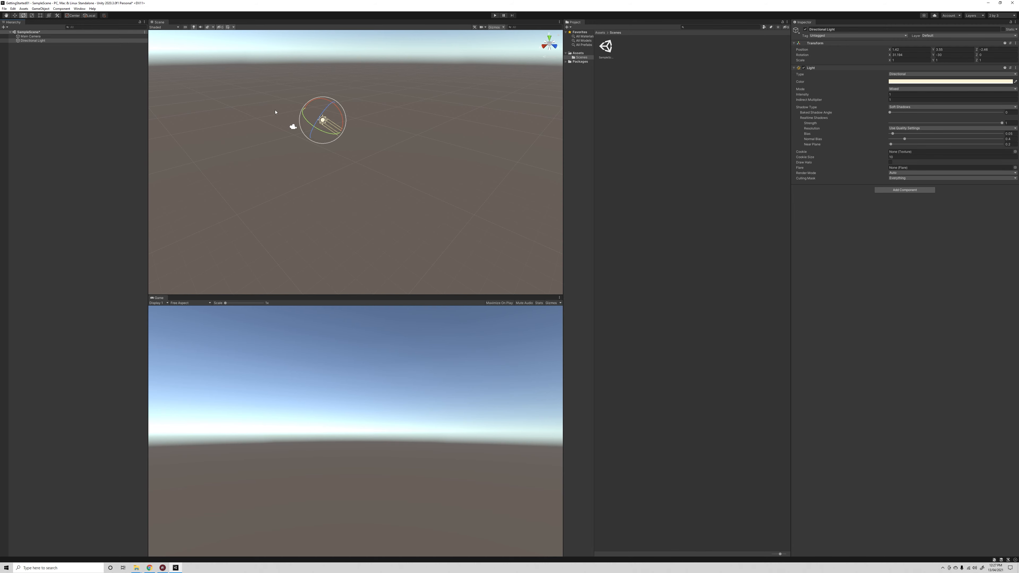
{"action": "left_click_drag", "start_coordinate": [18, 24], "coordinate": [568, 215]}
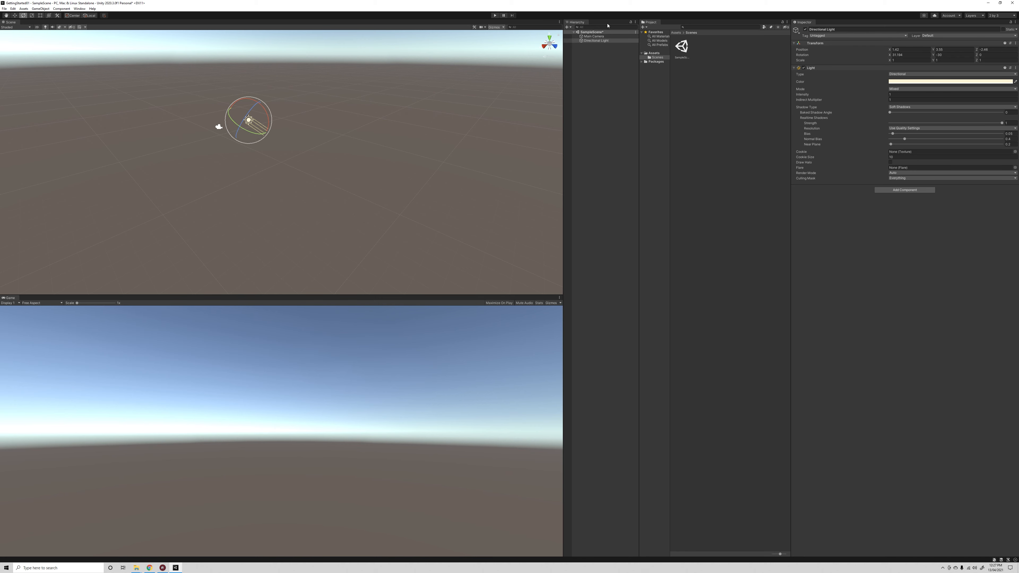
{"action": "left_click", "coordinate": [654, 22]}
Switch to File Explorer and examine the GettingStarted01 project folder in UnityDemo, including its Assets subfolder
{"action": "mouse_move", "coordinate": [136, 568]}
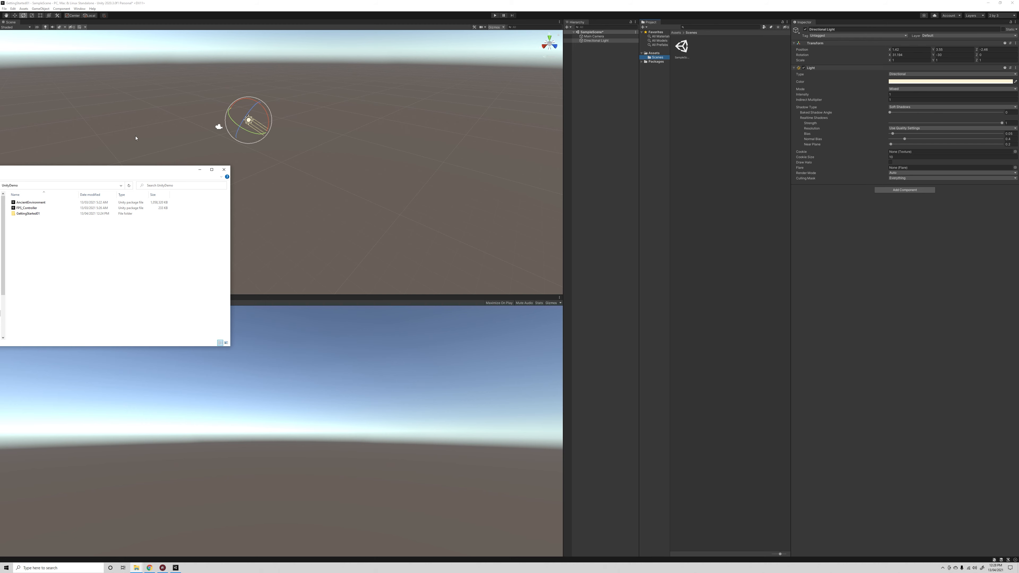
{"action": "left_click_drag", "start_coordinate": [115, 171], "coordinate": [408, 150]}
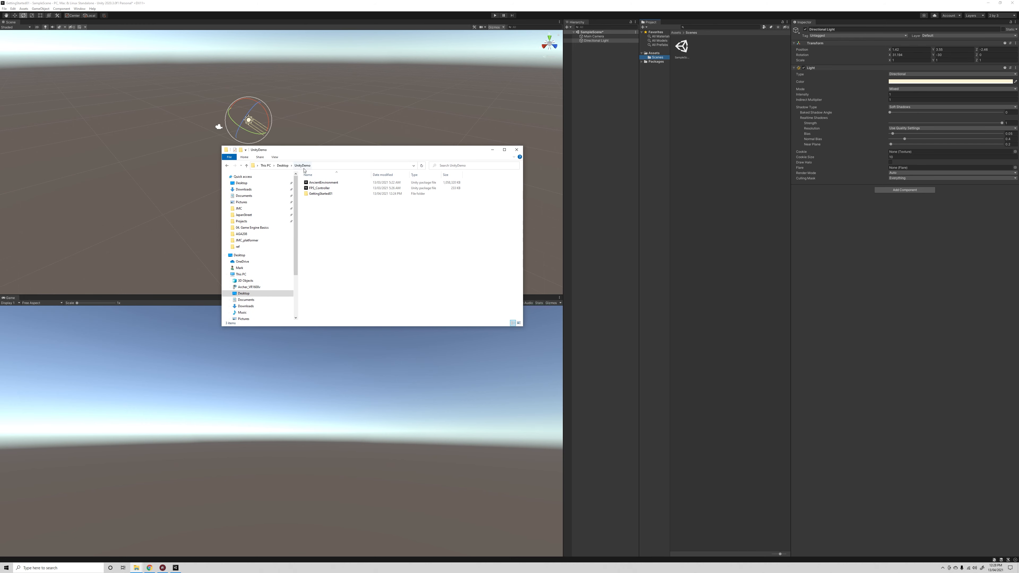
{"action": "left_click", "coordinate": [319, 194]}
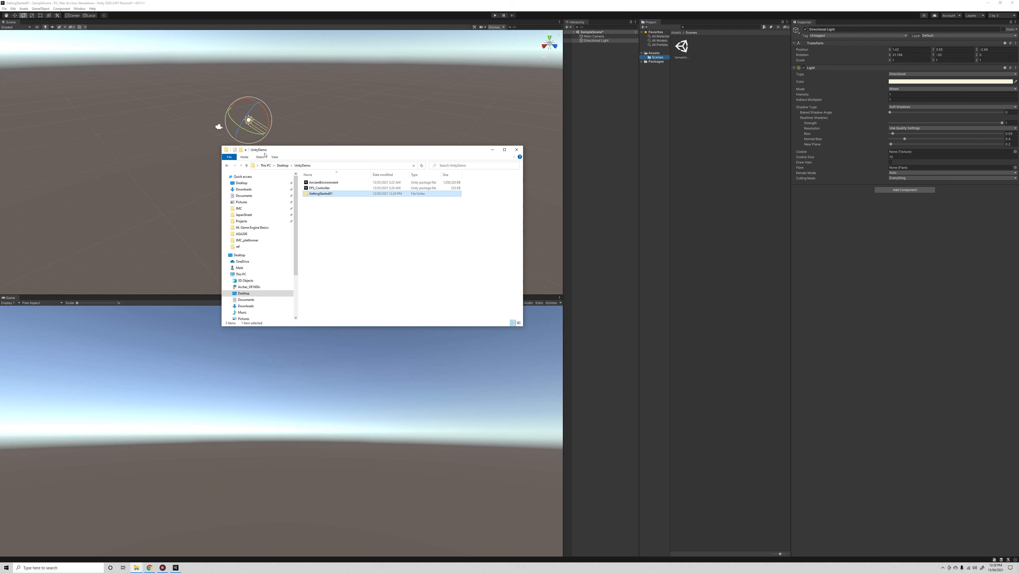
{"action": "left_click_drag", "start_coordinate": [265, 151], "coordinate": [230, 178]}
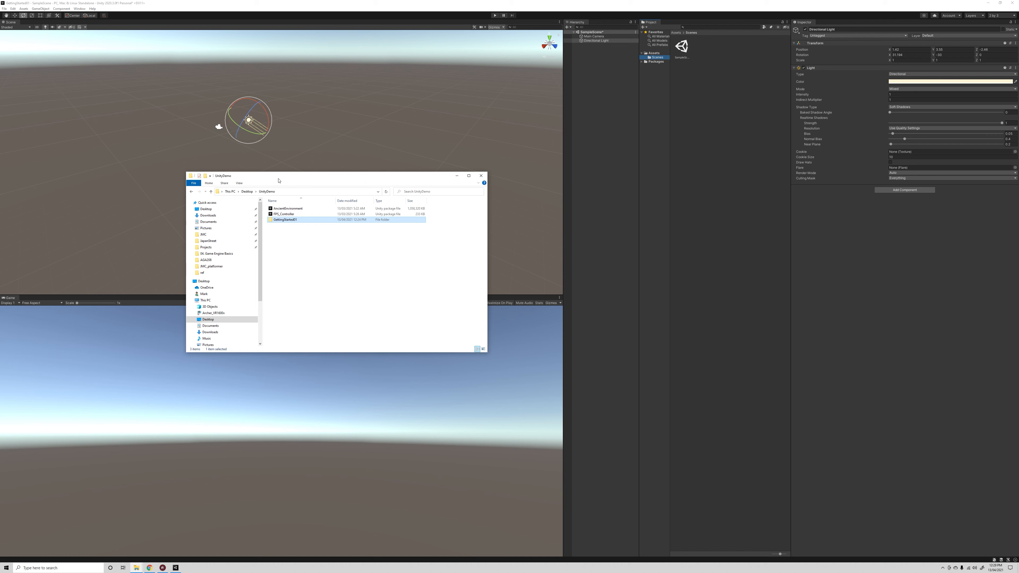
{"action": "left_click_drag", "start_coordinate": [263, 177], "coordinate": [230, 185]}
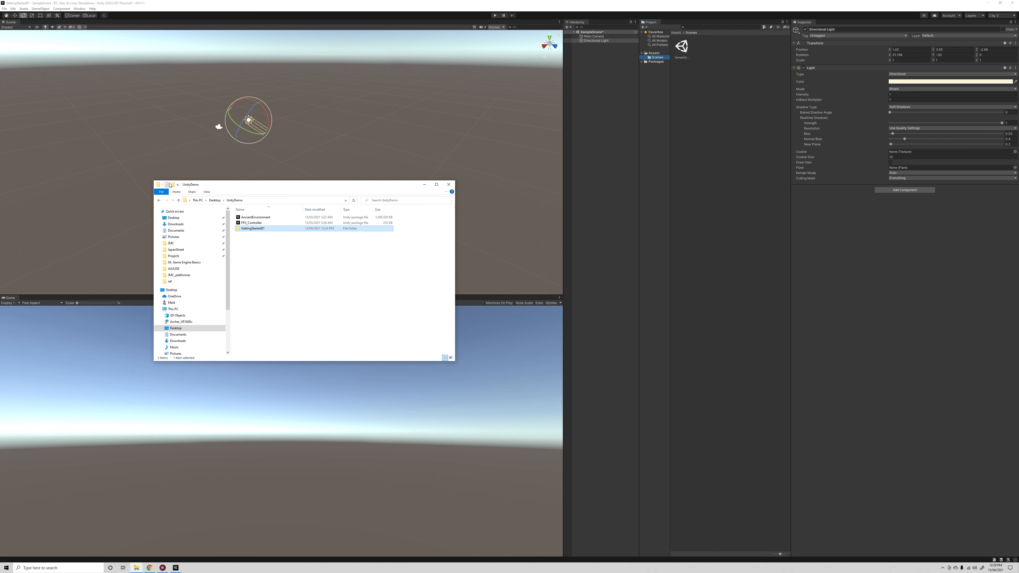
{"action": "double_click", "coordinate": [251, 229]}
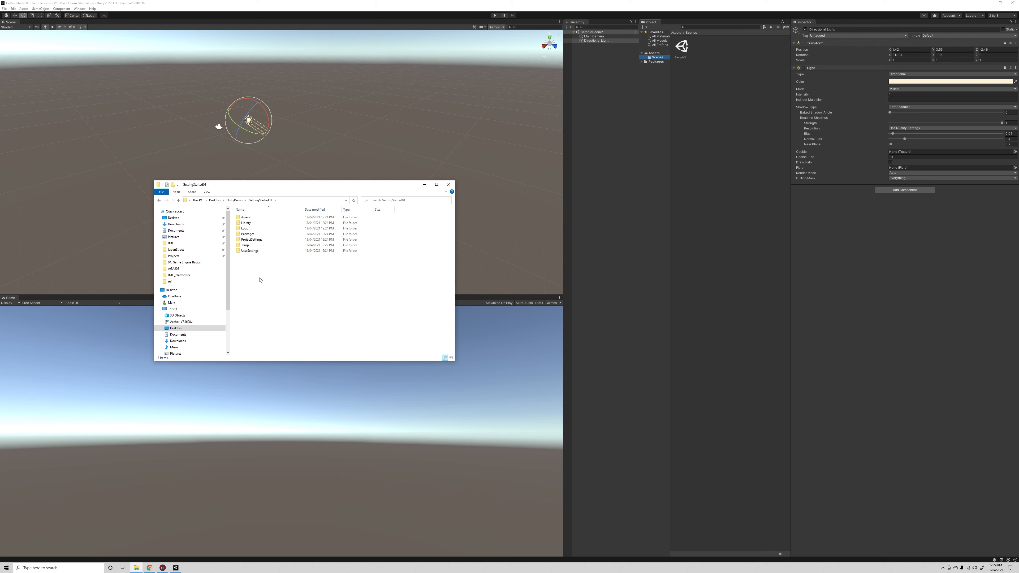
{"action": "left_click_drag", "start_coordinate": [265, 279], "coordinate": [241, 223]}
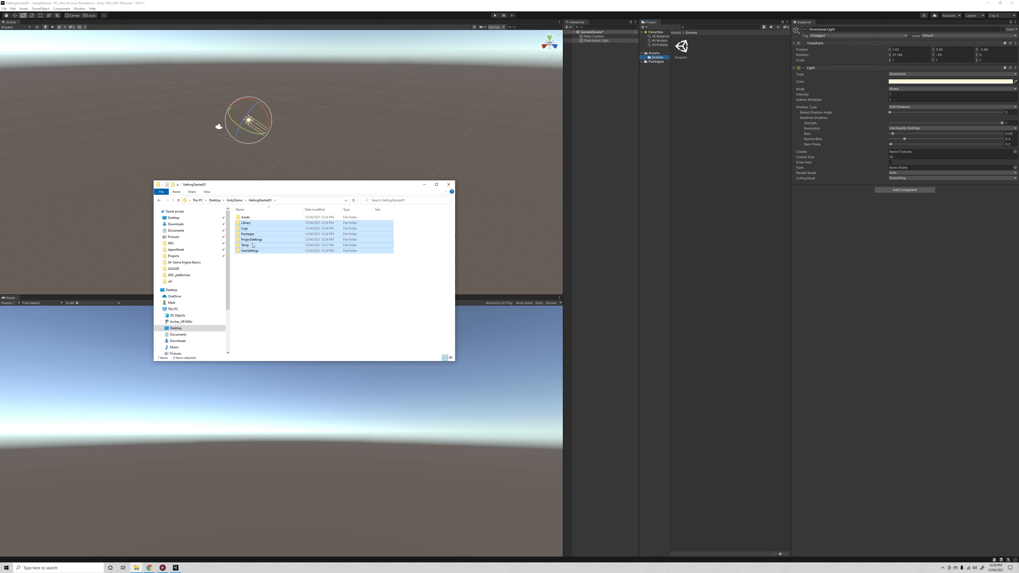
{"action": "left_click", "coordinate": [247, 217]}
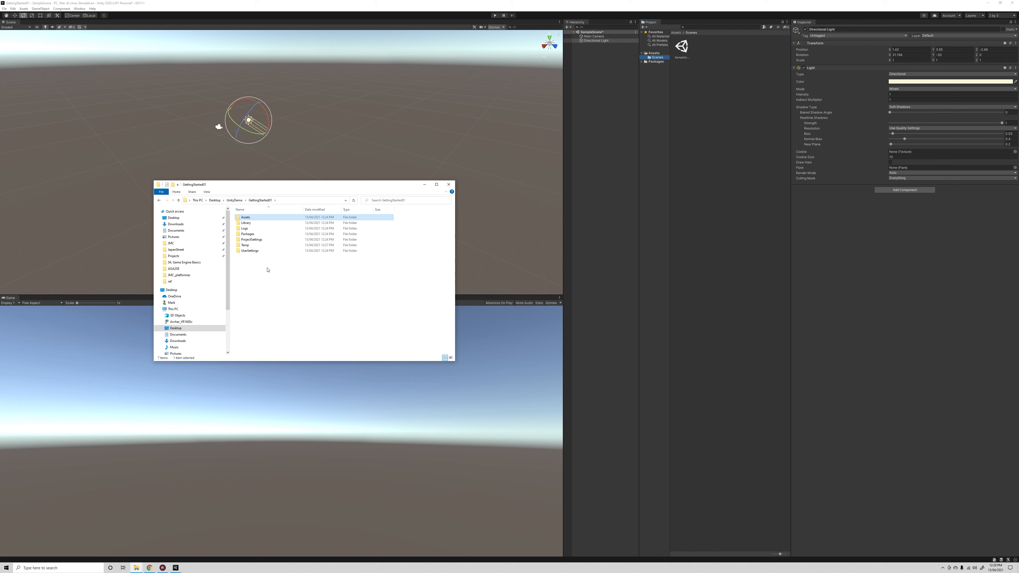
{"action": "double_click", "coordinate": [246, 219]}
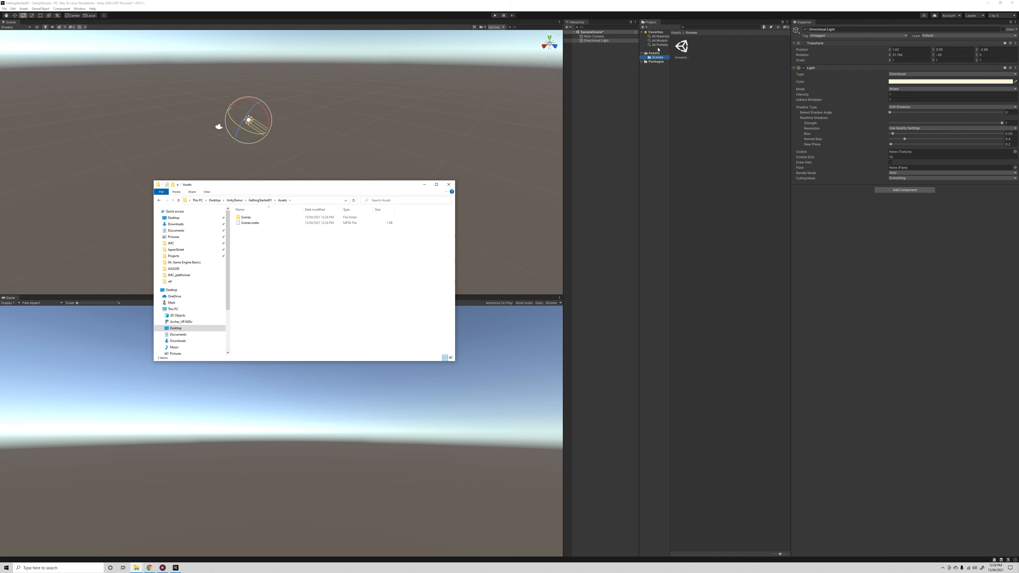
Return to Unity, select the Scenes folder under Assets and widen the Project window's folder column
{"action": "left_click", "coordinate": [655, 60]}
{"action": "left_click", "coordinate": [656, 57]}
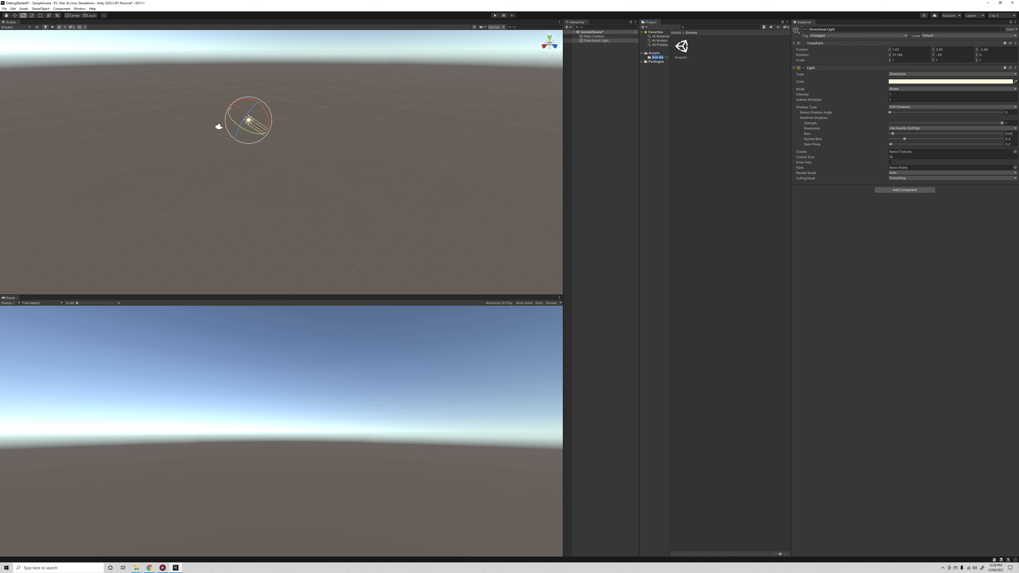
{"action": "left_click", "coordinate": [657, 54]}
{"action": "left_click", "coordinate": [657, 57]}
{"action": "left_click_drag", "start_coordinate": [669, 94], "coordinate": [713, 95]}
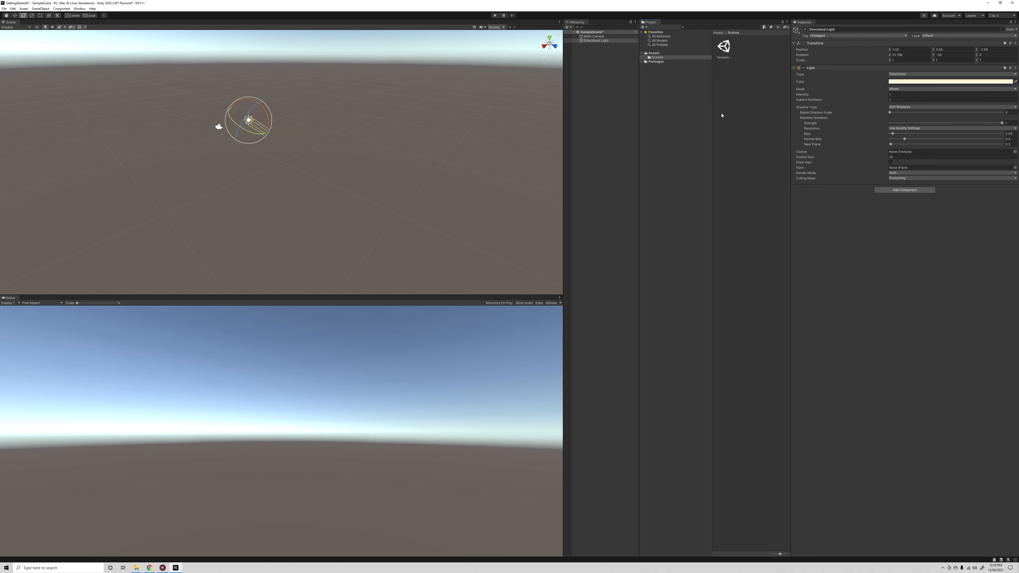
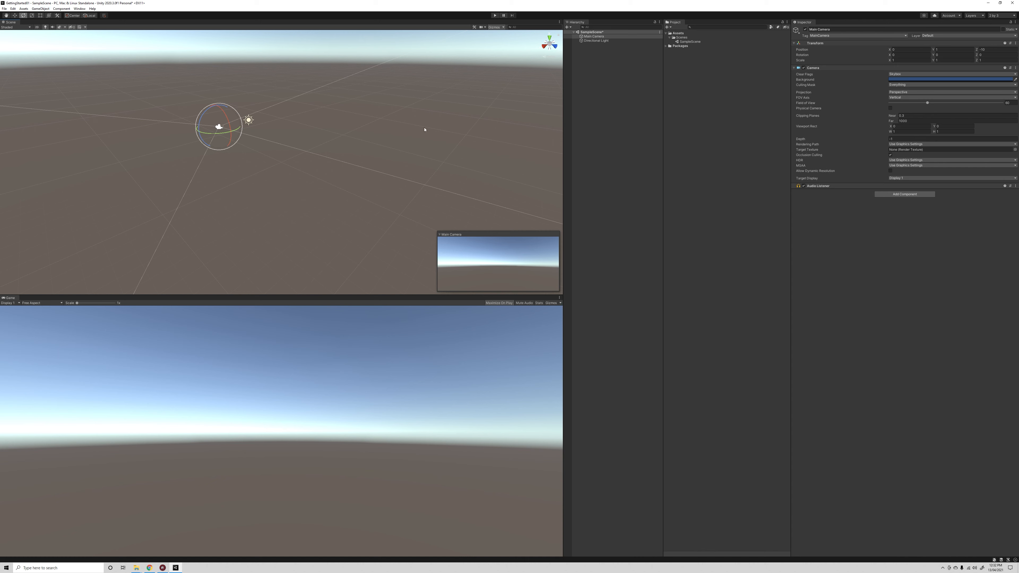
Create a 3D Plane object in SampleScene
{"action": "left_click", "coordinate": [44, 9]}
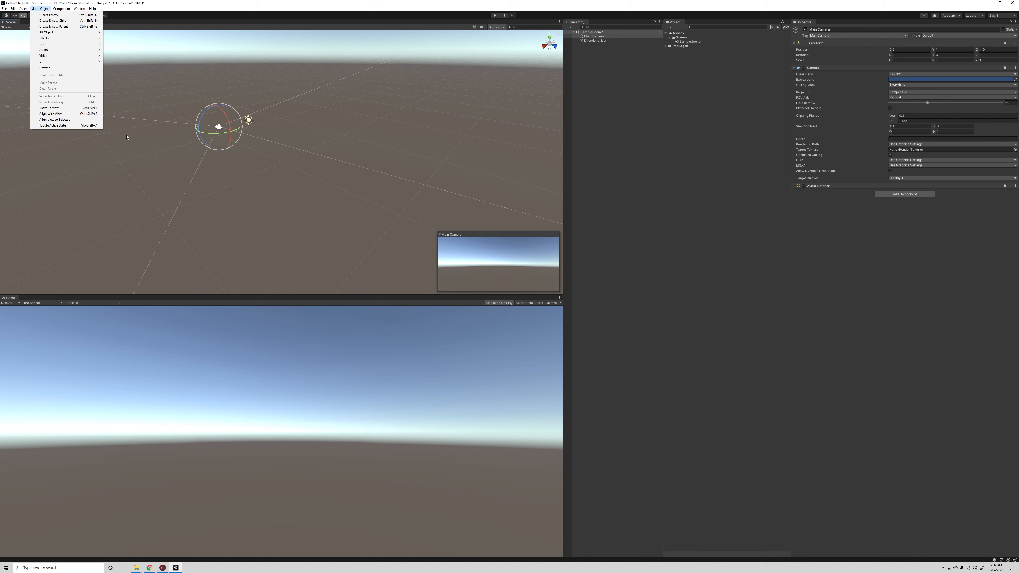
{"action": "mouse_move", "coordinate": [50, 32]}
{"action": "mouse_move", "coordinate": [92, 33]}
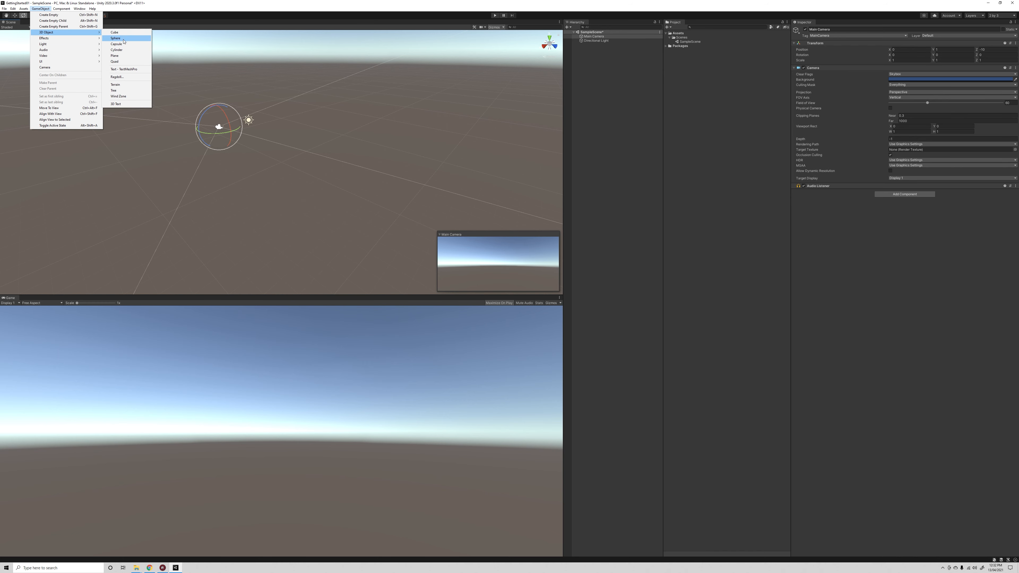
{"action": "left_click", "coordinate": [123, 56]}
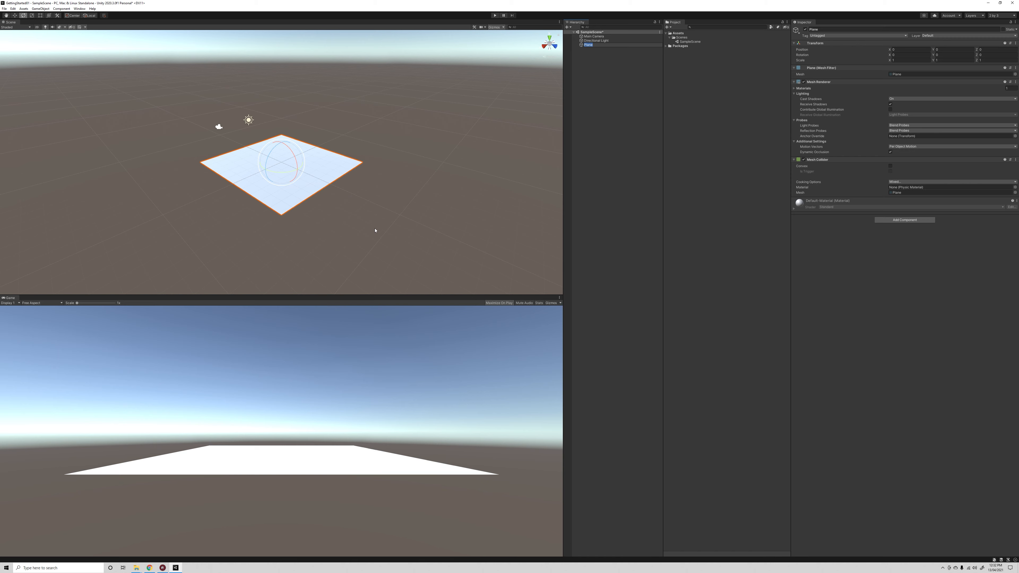
Scale the plane uniformly to just over ten times its size so it serves as a large ground
{"action": "left_click_drag", "start_coordinate": [375, 225], "coordinate": [358, 237], "text": "alt"}
{"action": "key", "text": "r"}
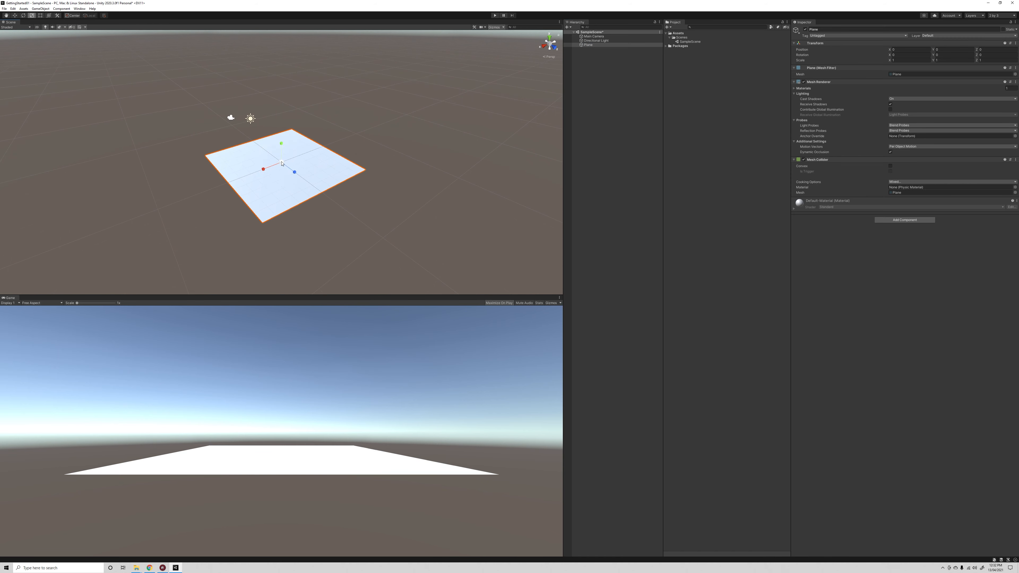
{"action": "left_click_drag", "start_coordinate": [281, 164], "coordinate": [426, 145]}
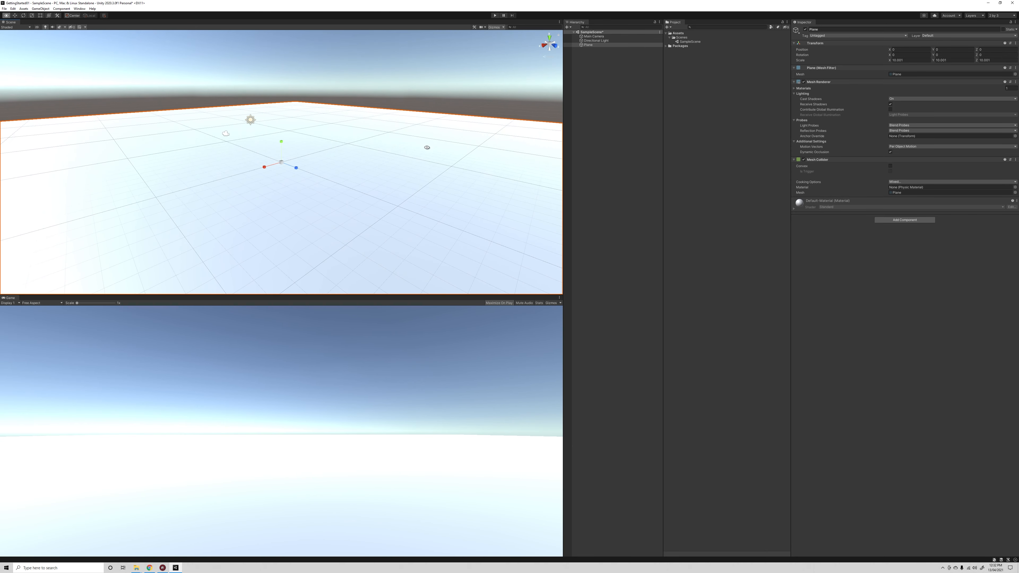
Create a 3D Cube and raise it to a height of about 0.55 so that it rests on the plane
{"action": "left_click", "coordinate": [44, 9]}
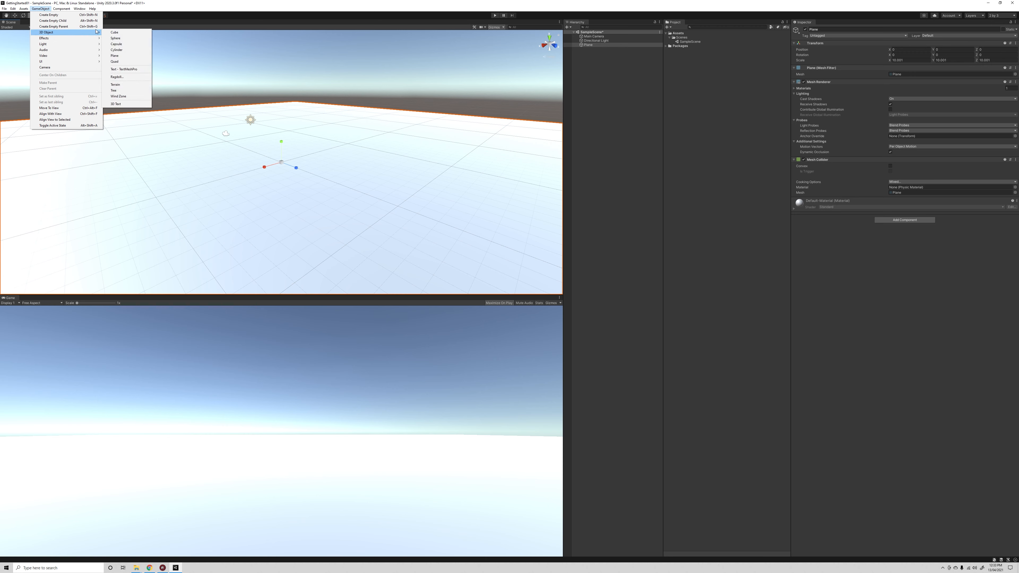
{"action": "left_click", "coordinate": [115, 32]}
{"action": "type", "text": "w"}
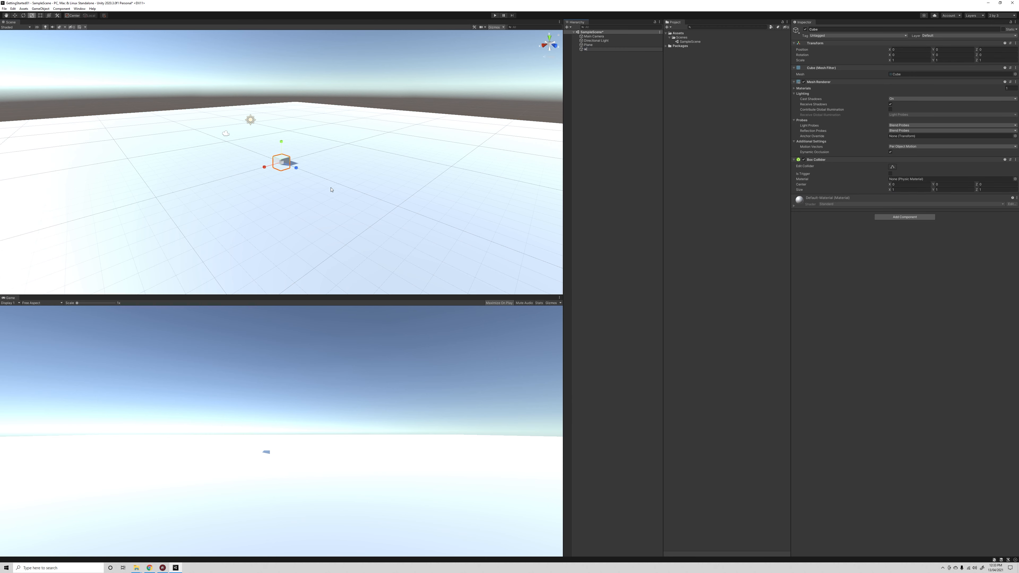
{"action": "key", "text": "Return"}
{"action": "key", "text": "f"}
{"action": "key", "text": "w"}
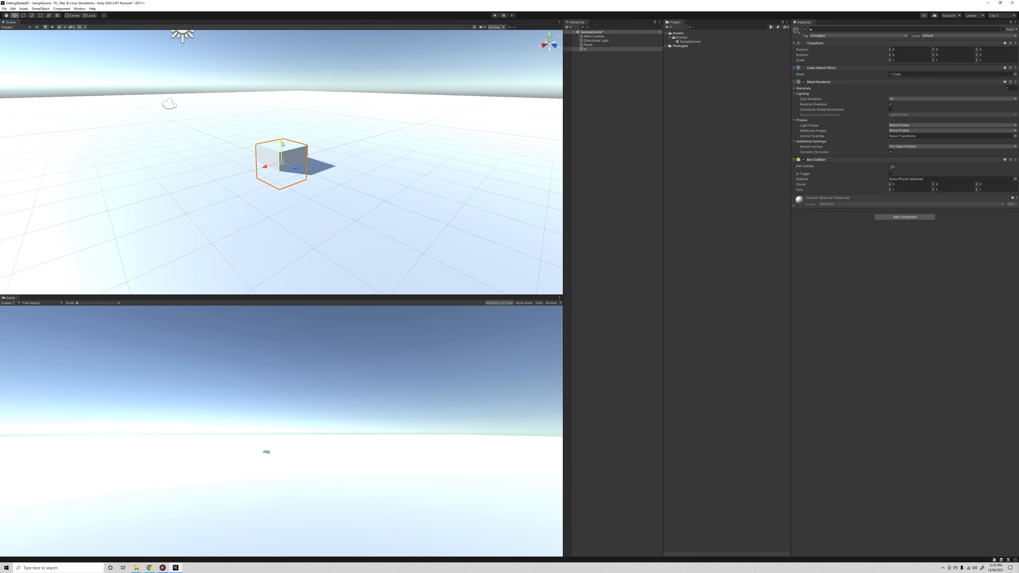
{"action": "left_click_drag", "start_coordinate": [282, 144], "coordinate": [276, 122]}
Duplicate the cube and move the copy along the Z axis, clear of the original
{"action": "left_click_drag", "start_coordinate": [348, 148], "coordinate": [290, 153], "text": "alt"}
{"action": "right_click_drag", "start_coordinate": [290, 153], "coordinate": [382, 205], "text": "alt"}
{"action": "left_click_drag", "start_coordinate": [349, 203], "coordinate": [416, 186], "text": "alt"}
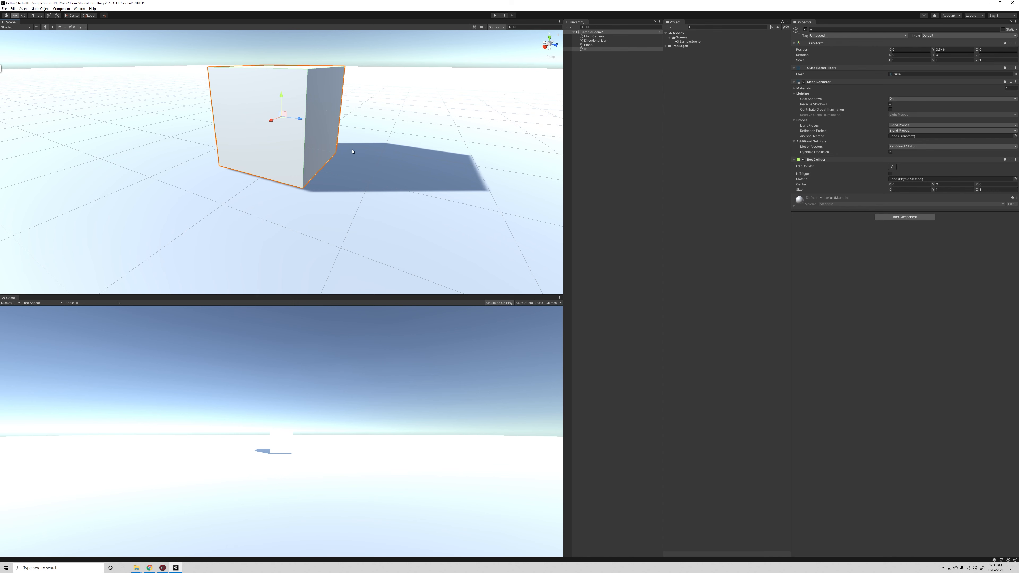
{"action": "key", "text": "ctrl+d"}
{"action": "left_click_drag", "start_coordinate": [299, 119], "coordinate": [492, 228]}
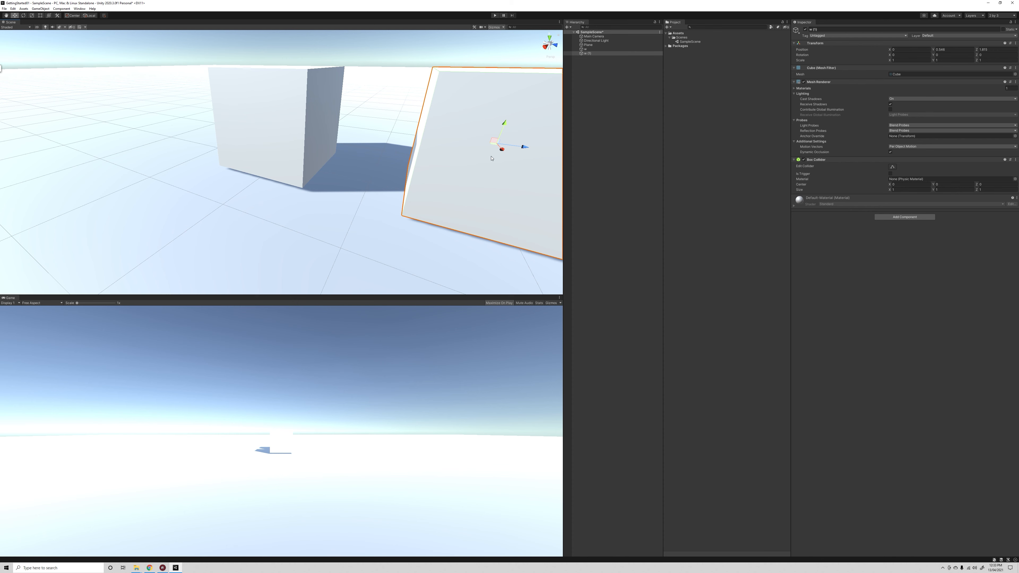
Vertex-snap the copy's bottom corner to the original cube's bottom corner so the two cubes sit flush side by side
{"action": "key", "text": "v"}
{"action": "key", "text": "v"}
{"action": "left_click_drag", "start_coordinate": [402, 220], "coordinate": [440, 186]}
{"action": "left_click_drag", "start_coordinate": [510, 220], "coordinate": [321, 201]}
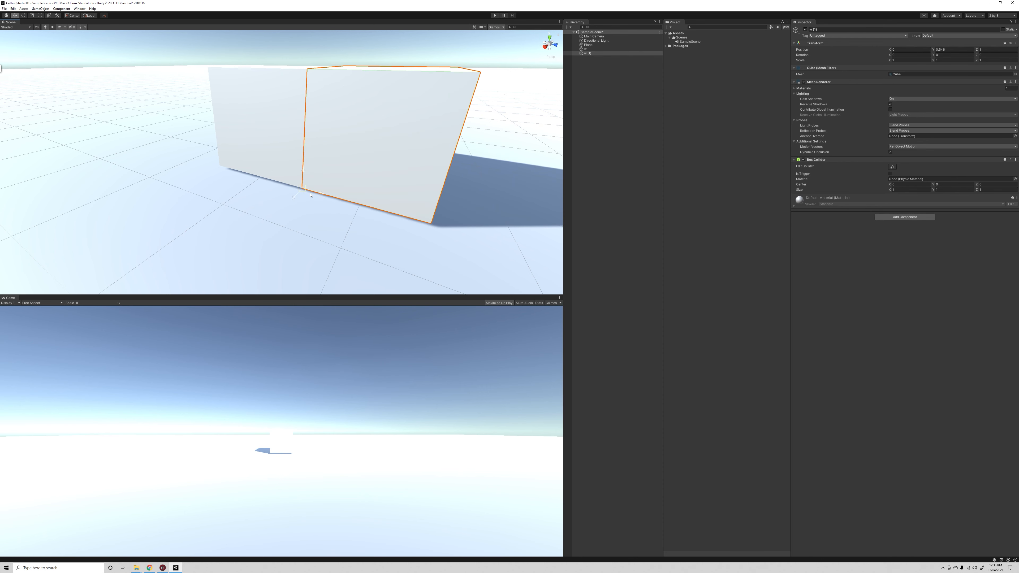
Select both adjoining cubes and nudge them upward slightly together
{"action": "left_click", "coordinate": [278, 148], "text": "shift"}
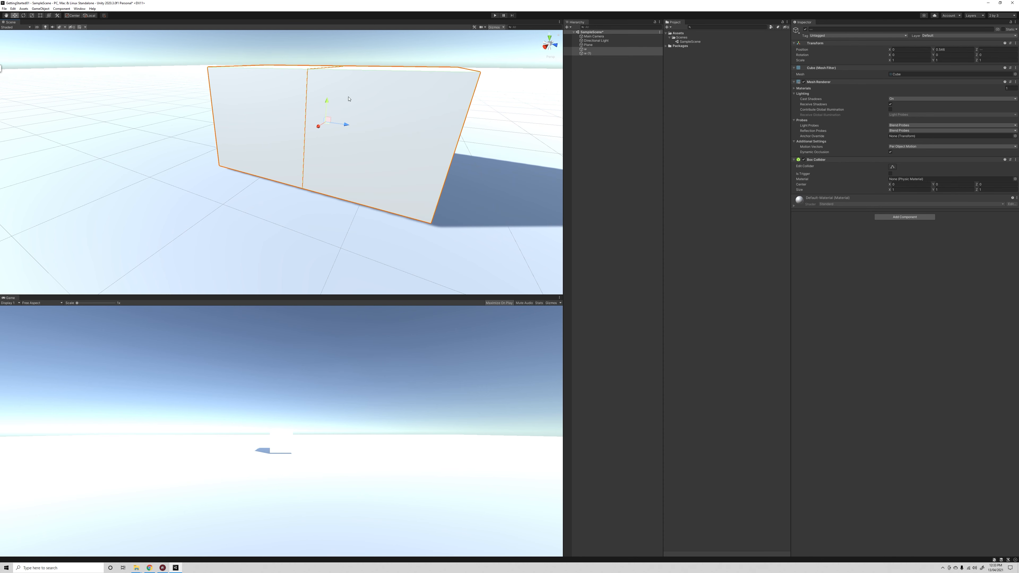
{"action": "left_click_drag", "start_coordinate": [327, 102], "coordinate": [328, 103]}
{"action": "scroll", "coordinate": [332, 160], "scroll_direction": "down", "scroll_amount": 10, "text": "alt"}
{"action": "left_click_drag", "start_coordinate": [332, 160], "coordinate": [241, 182], "text": "alt"}
Select the second cube in the scene and add the first cube to the selection
{"action": "left_click", "coordinate": [318, 161]}
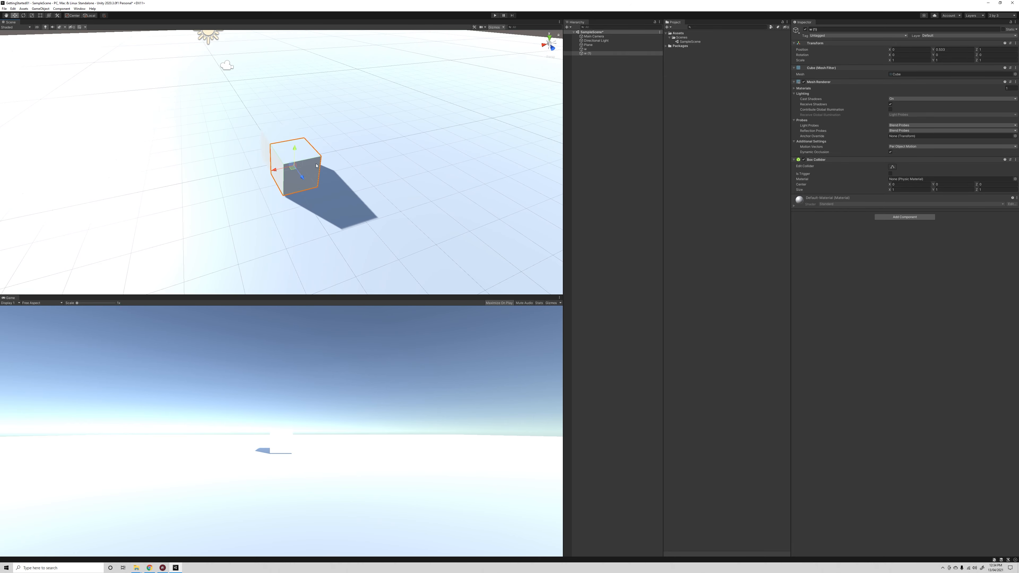
{"action": "left_click_drag", "start_coordinate": [327, 191], "coordinate": [459, 201], "text": "alt"}
{"action": "left_click_drag", "start_coordinate": [282, 174], "coordinate": [258, 196], "text": "alt"}
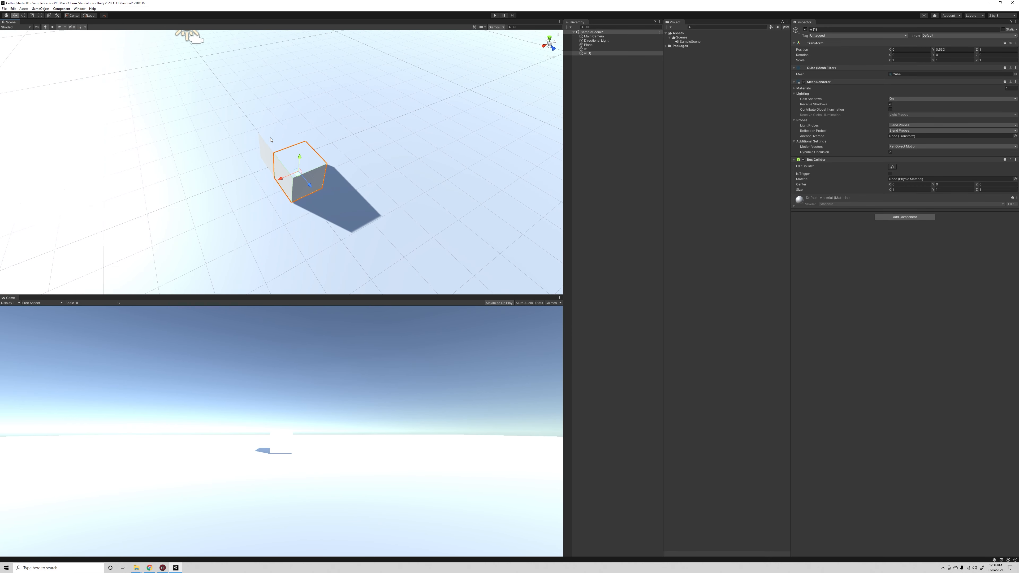
{"action": "left_click", "coordinate": [275, 148], "text": "shift"}
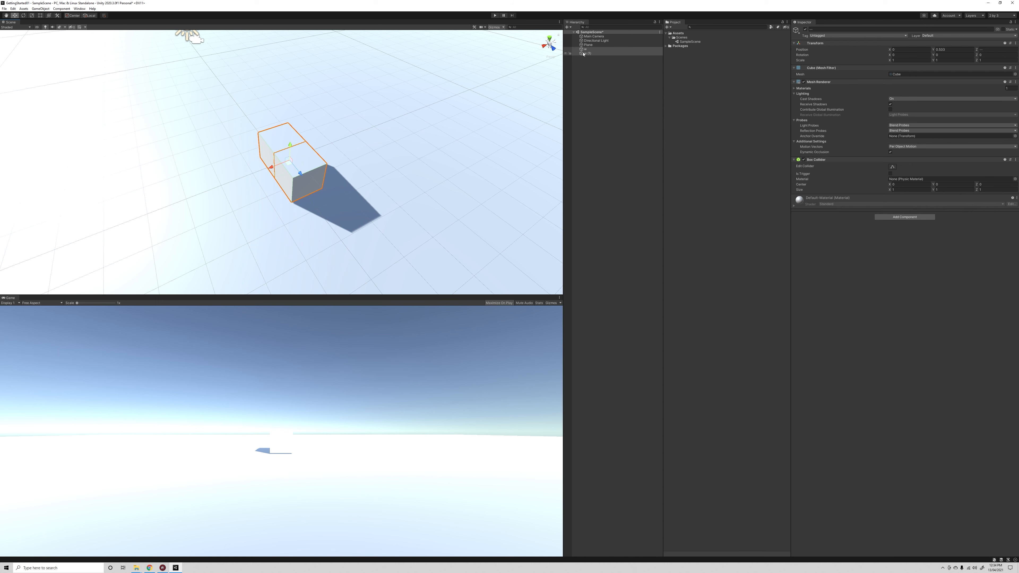
{"action": "scroll", "coordinate": [387, 152], "scroll_direction": "up", "scroll_amount": 5}
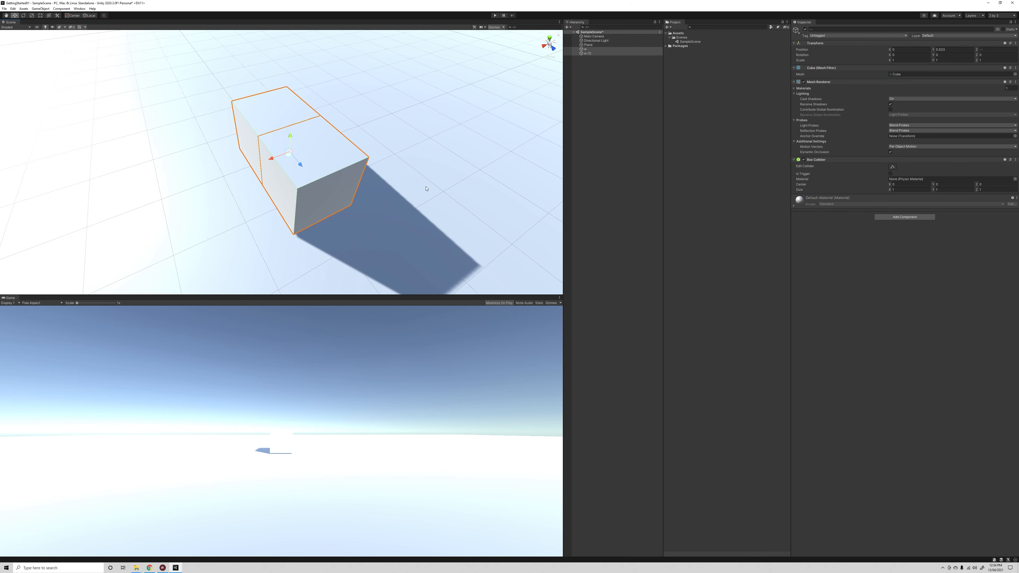
Rename the original cube as cube and its copy as cube01
{"action": "double_click", "coordinate": [589, 51]}
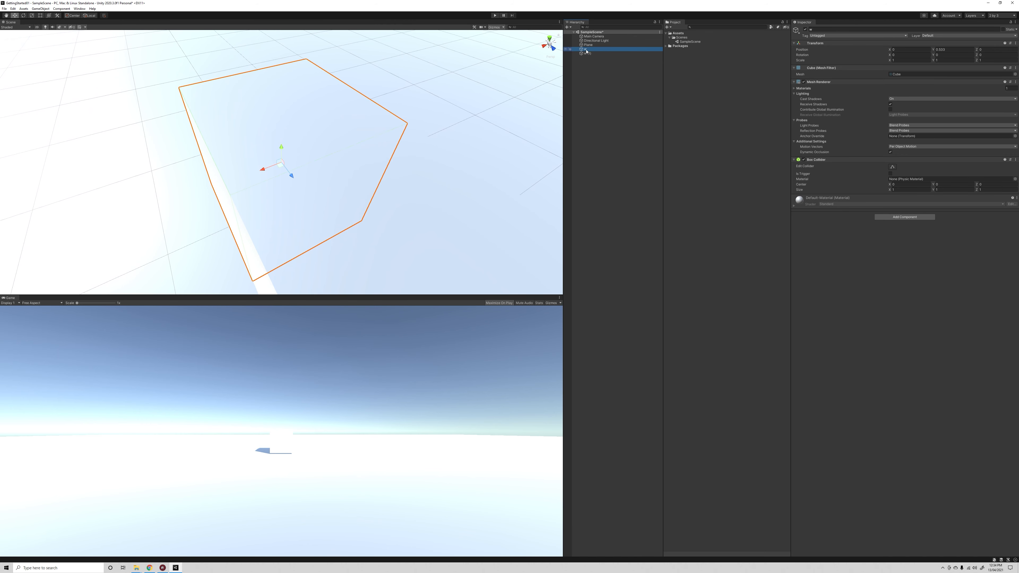
{"action": "left_click", "coordinate": [587, 50]}
{"action": "type", "text": "cube"}
{"action": "key", "text": "Return"}
{"action": "left_click", "coordinate": [587, 53]}
{"action": "left_click", "coordinate": [588, 53]}
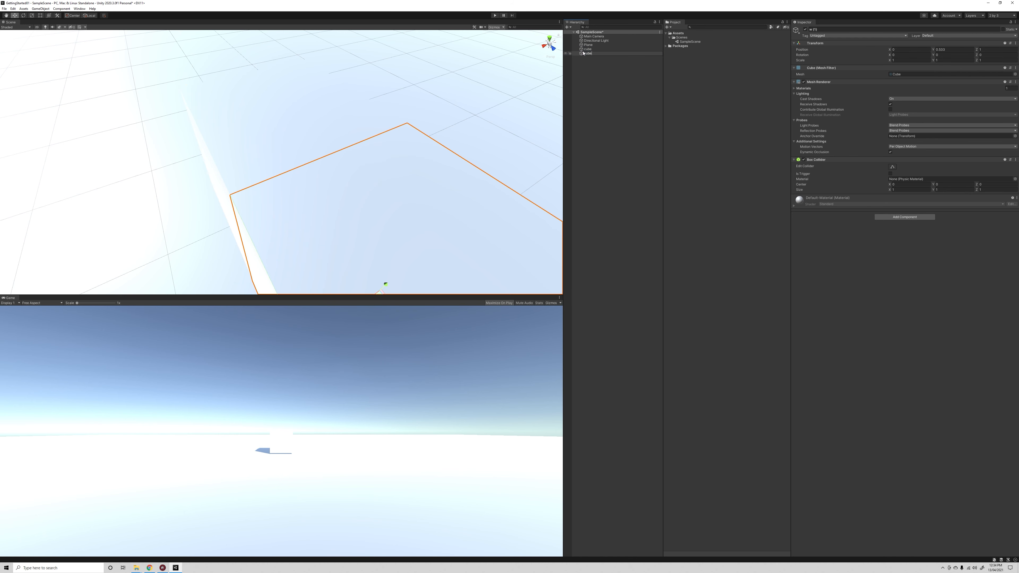
{"action": "key", "text": "Return"}
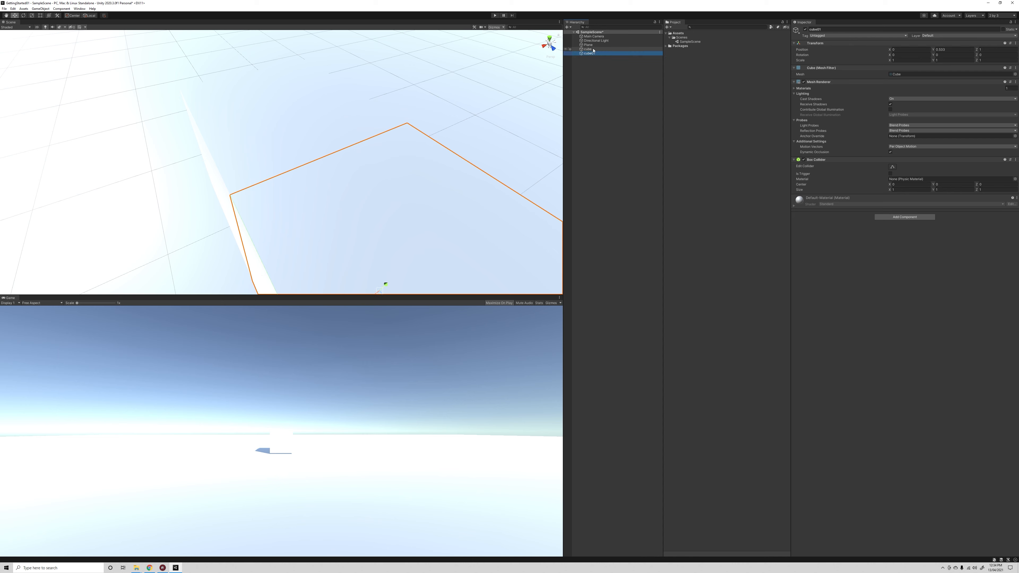
Try out selecting cube and cube01 individually and together, both from the Hierarchy and directly in the scene, and clear the selection
{"action": "left_click", "coordinate": [593, 50], "text": "ctrl"}
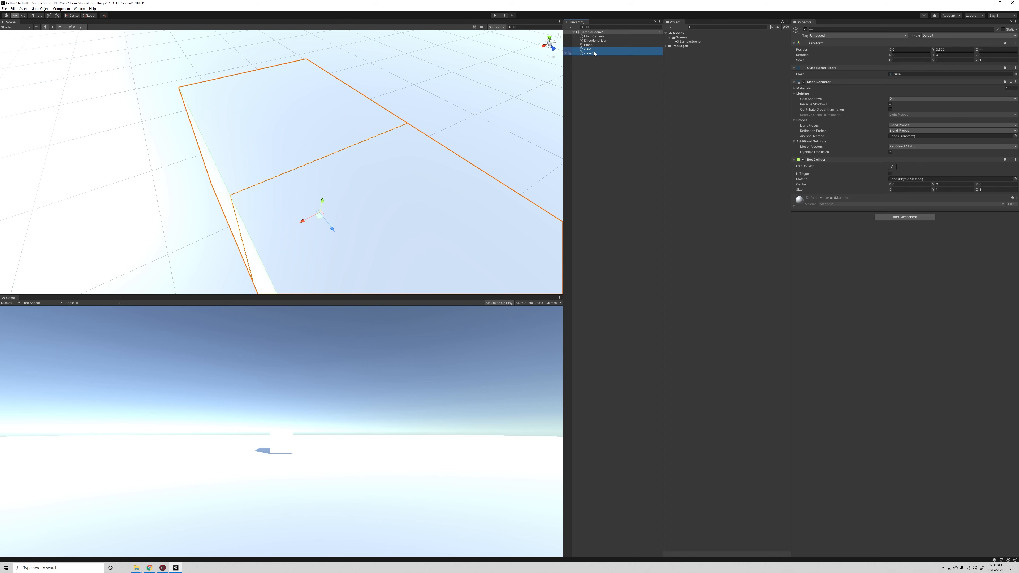
{"action": "right_click_drag", "start_coordinate": [469, 191], "coordinate": [354, 160], "text": "alt"}
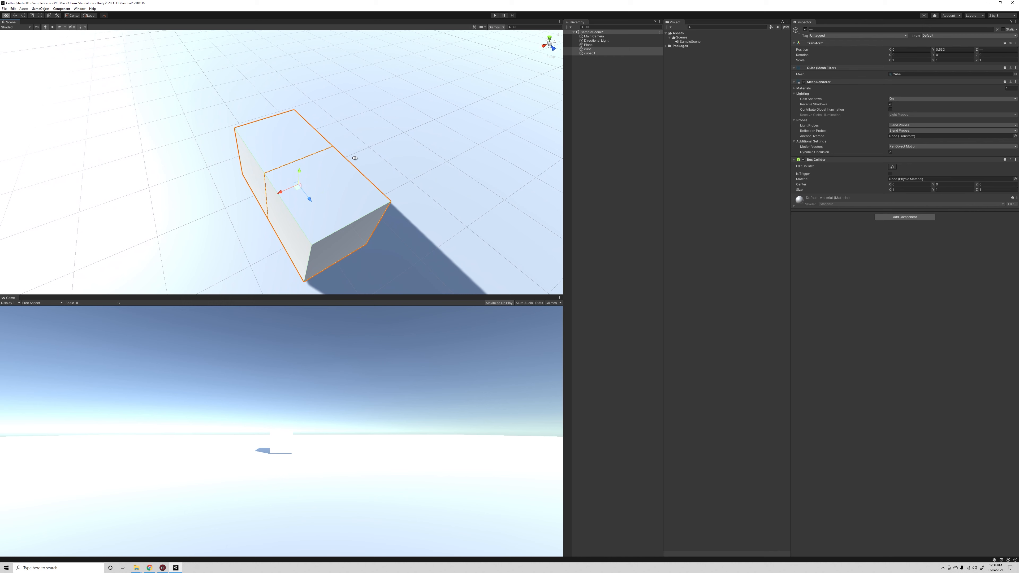
{"action": "left_click", "coordinate": [503, 95]}
{"action": "left_click", "coordinate": [297, 154]}
{"action": "left_click", "coordinate": [342, 203]}
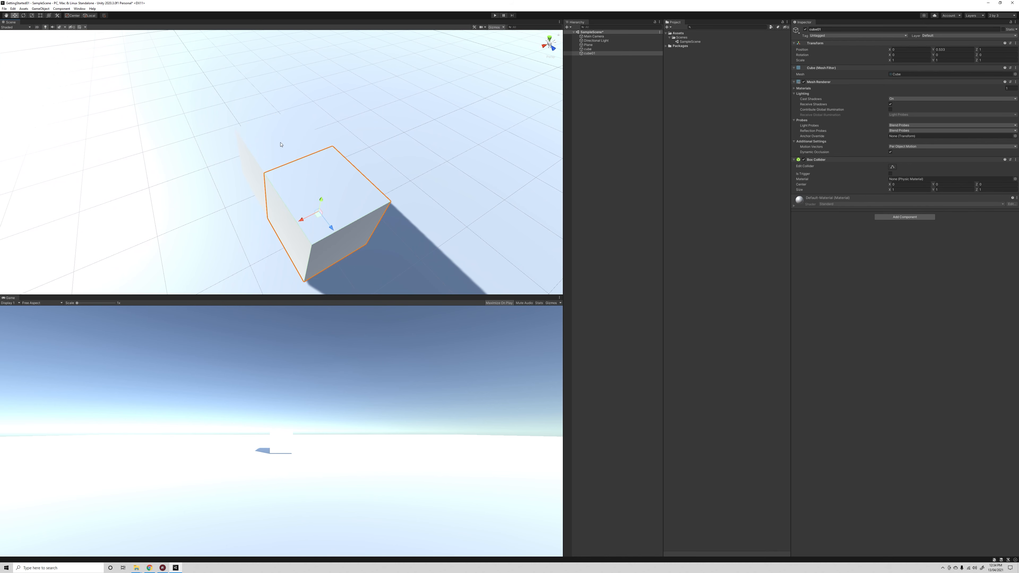
{"action": "left_click", "coordinate": [330, 125]}
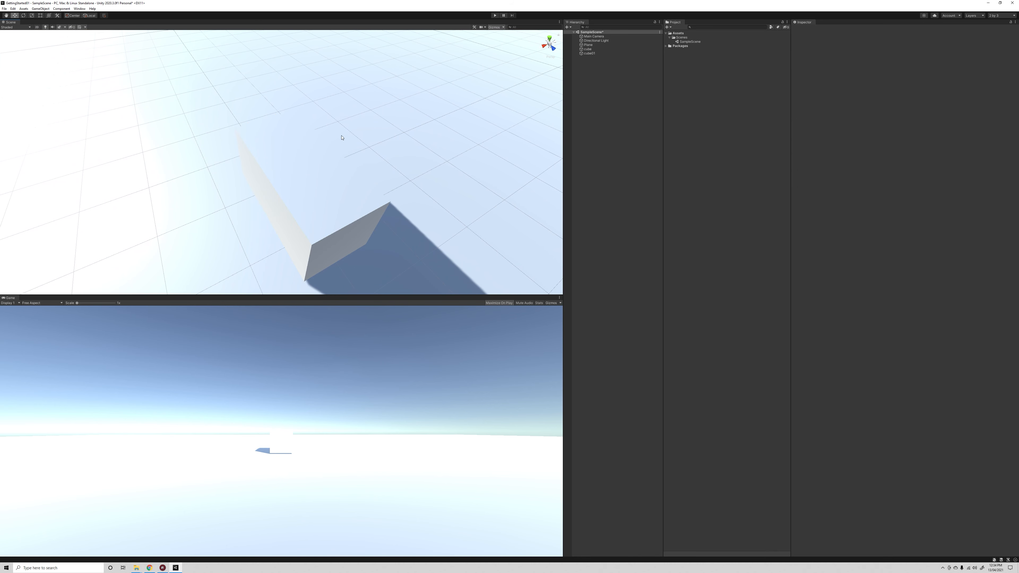
{"action": "left_click", "coordinate": [310, 151]}
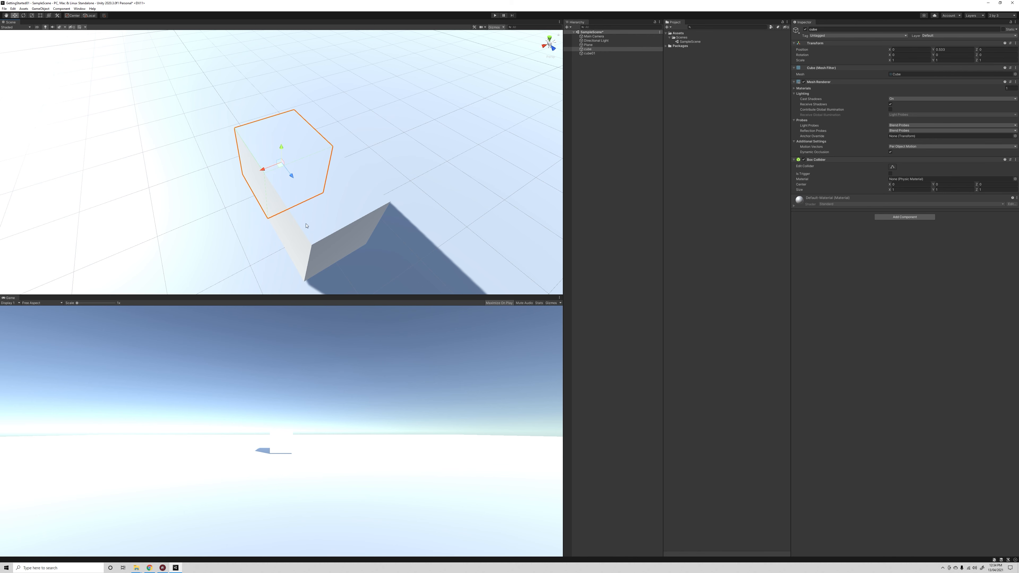
{"action": "left_click", "coordinate": [321, 228], "text": "shift"}
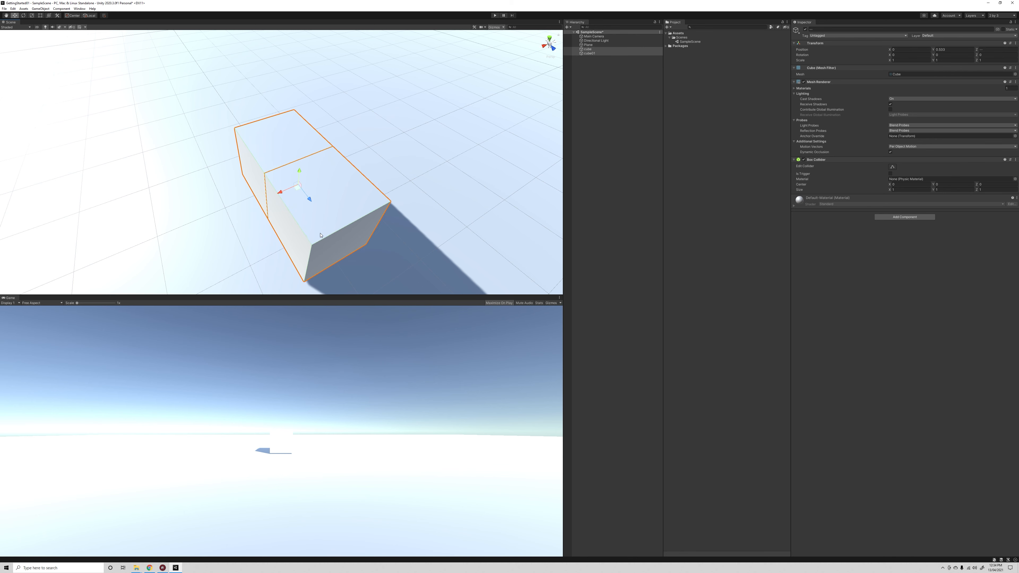
{"action": "left_click", "coordinate": [574, 104]}
{"action": "scroll", "coordinate": [347, 120], "scroll_direction": "down", "scroll_amount": 3}
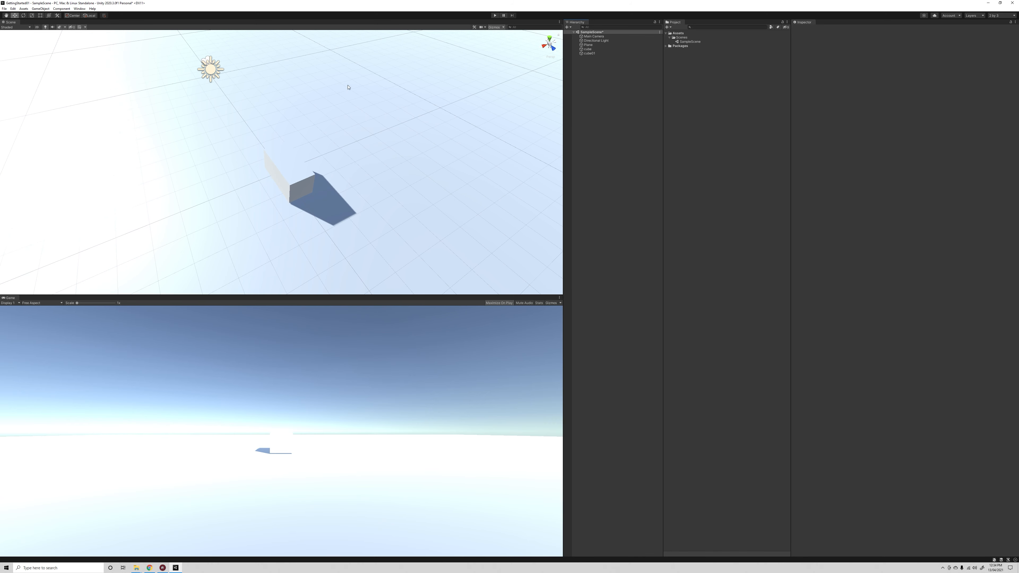
Duplicate cube and cube01 together and move the copies along the X axis to about -3.4
{"action": "left_click", "coordinate": [588, 49]}
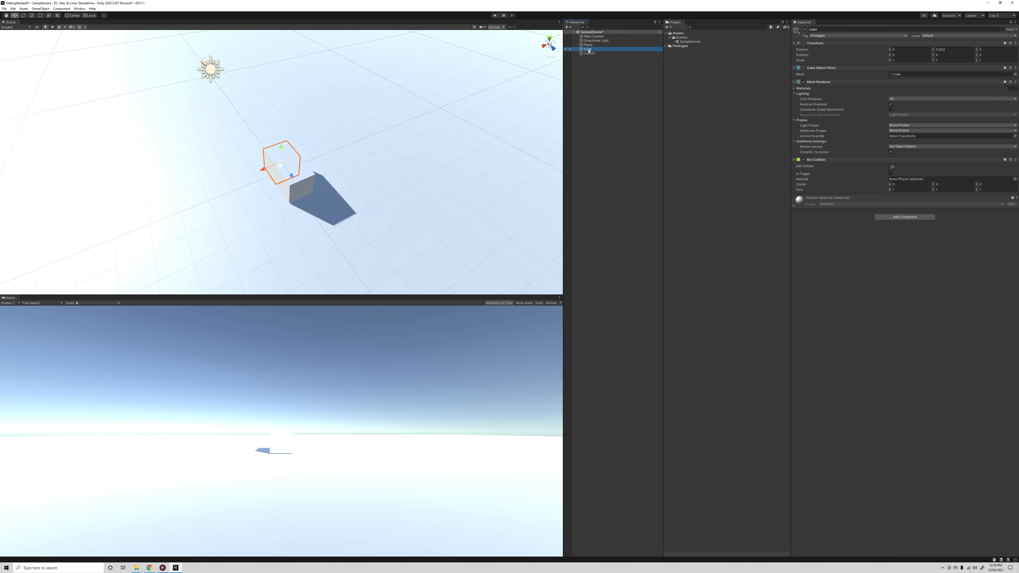
{"action": "left_click", "coordinate": [590, 53], "text": "shift"}
{"action": "key", "text": "ctrl+d"}
{"action": "left_click_drag", "start_coordinate": [270, 174], "coordinate": [426, 211]}
{"action": "key", "text": "ctrl+z"}
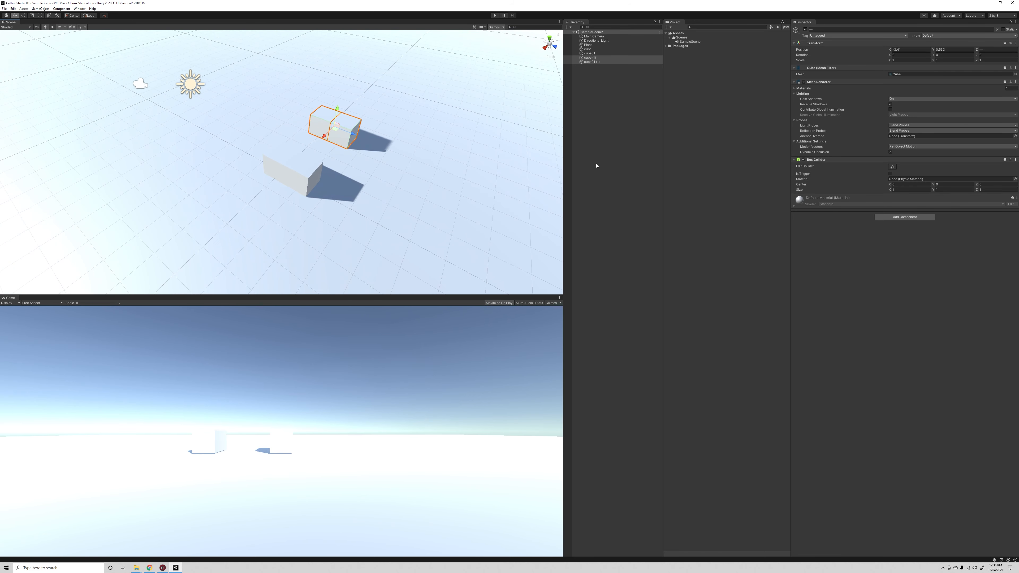
{"action": "left_click", "coordinate": [601, 157]}
{"action": "left_click", "coordinate": [338, 149]}
{"action": "left_click_drag", "start_coordinate": [428, 212], "coordinate": [427, 149], "text": "alt"}
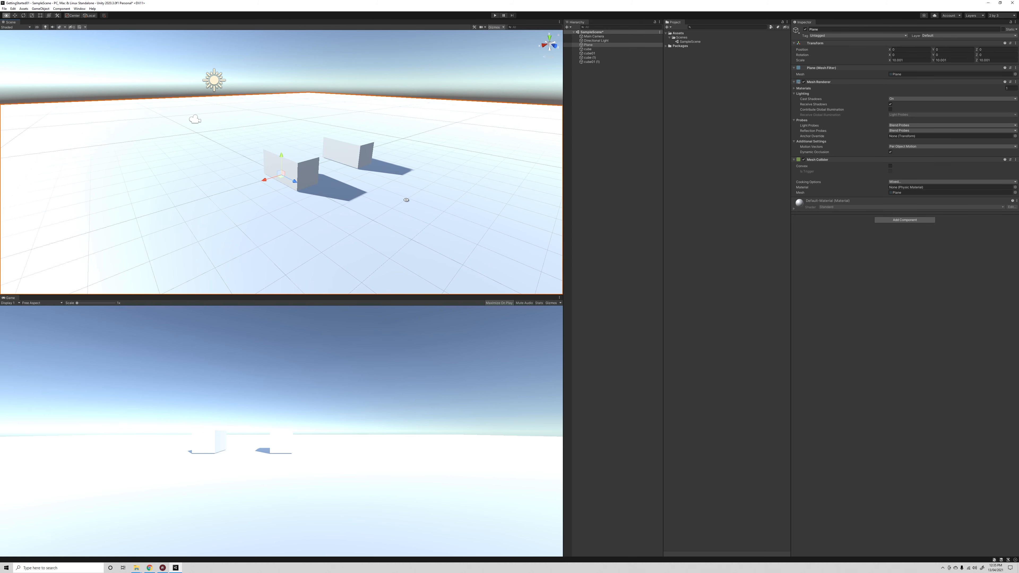
{"action": "mouse_move", "coordinate": [407, 198]}
{"action": "left_mouse_down", "text": "alt"}
{"action": "mouse_move", "coordinate": [423, 235]}
{"action": "mouse_move", "coordinate": [411, 198]}
{"action": "mouse_move", "coordinate": [426, 193]}
{"action": "left_mouse_up", "text": "alt"}
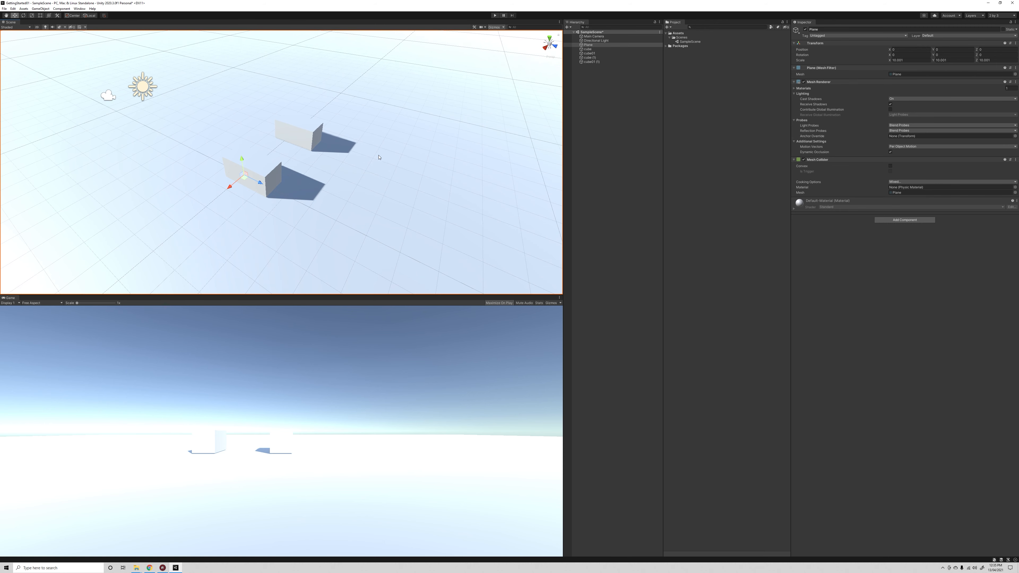
{"action": "left_click", "coordinate": [610, 133]}
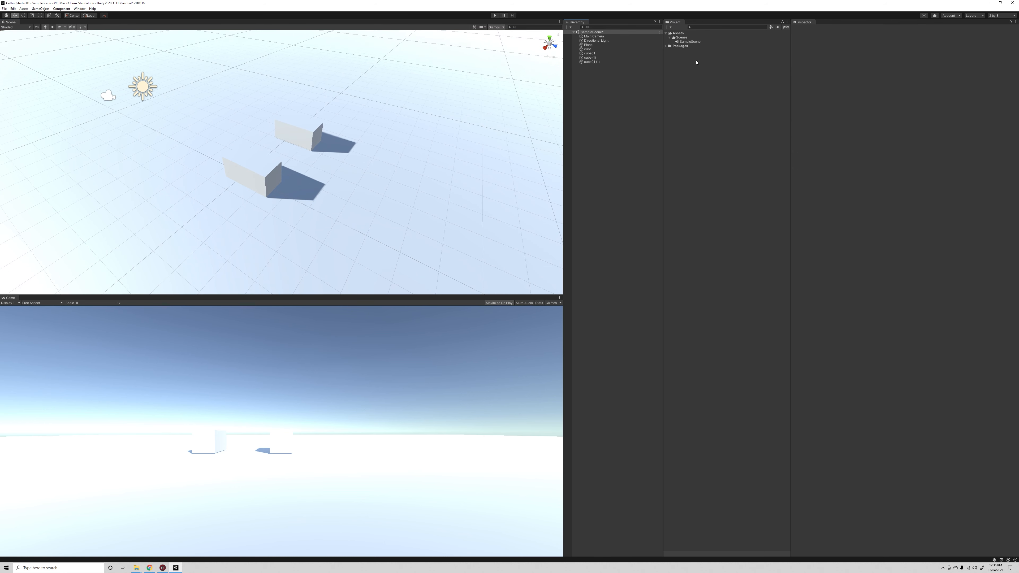
Create a new material named blueMat in the project's Assets
{"action": "right_click", "coordinate": [702, 114]}
{"action": "mouse_move", "coordinate": [718, 115]}
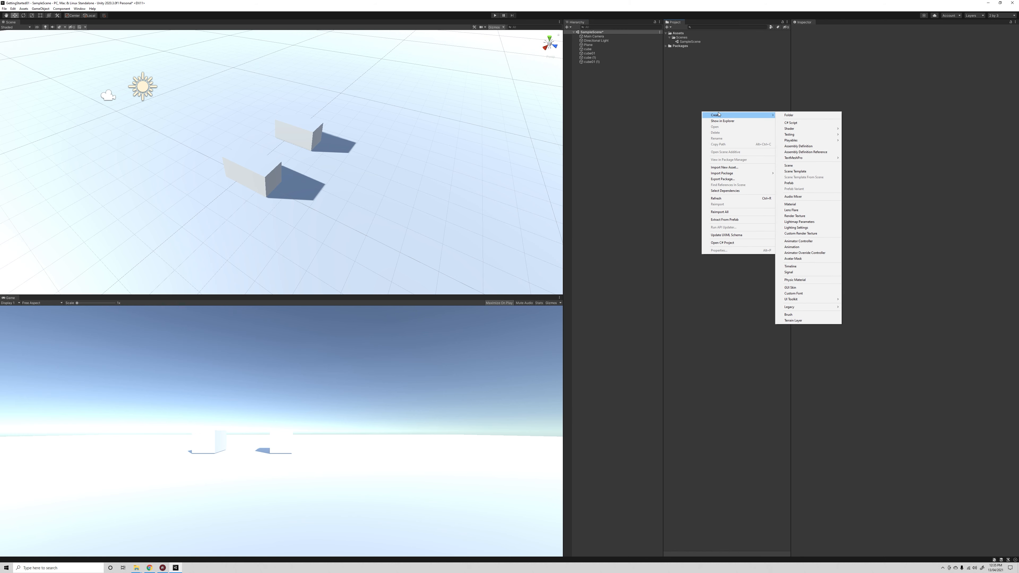
{"action": "left_click", "coordinate": [801, 205]}
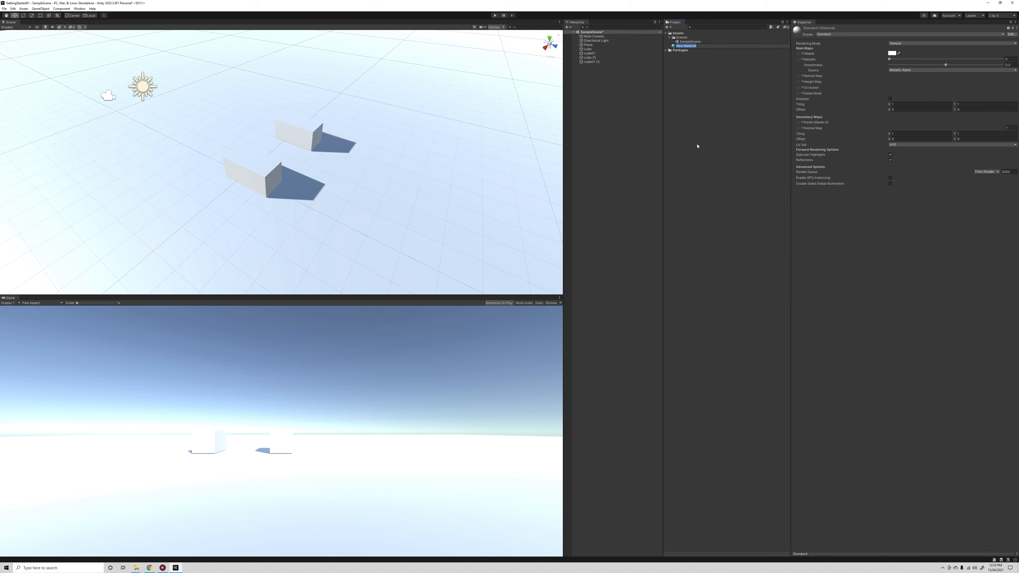
{"action": "type", "text": "blueMat"}
{"action": "key", "text": "Return"}
Set blueMat's albedo colour to a saturated blue
{"action": "left_click", "coordinate": [683, 47]}
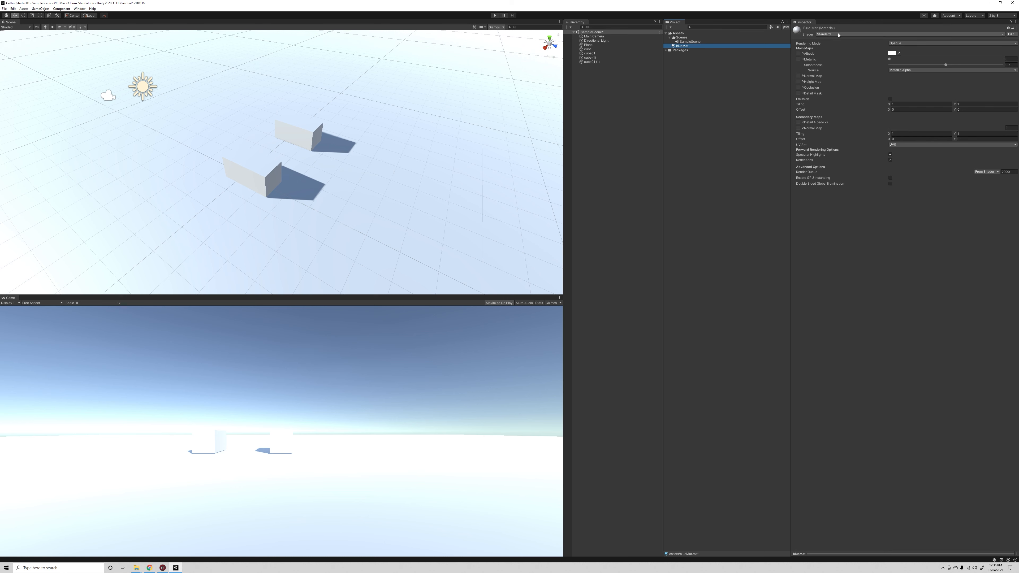
{"action": "left_click", "coordinate": [681, 51]}
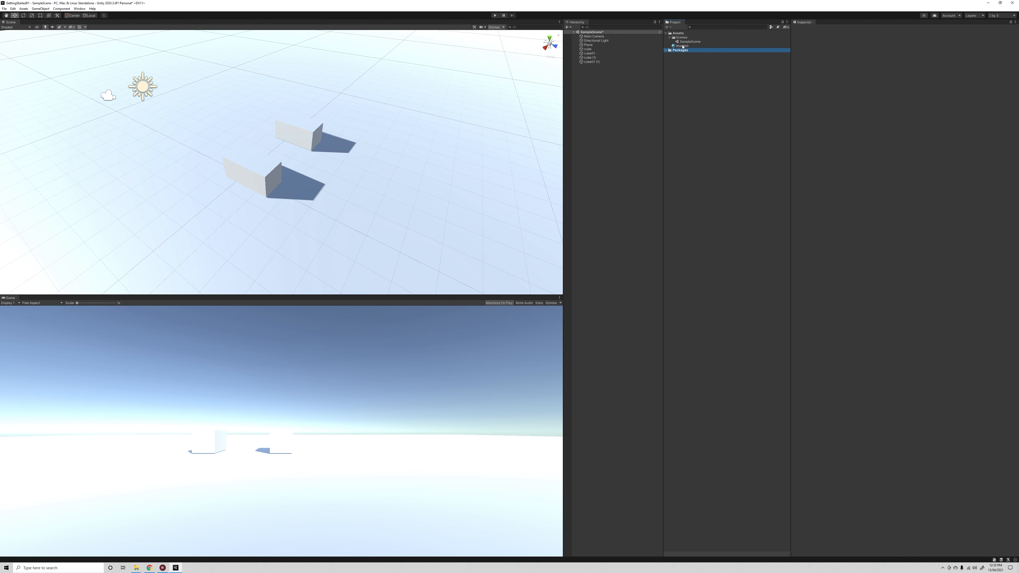
{"action": "left_click", "coordinate": [682, 47]}
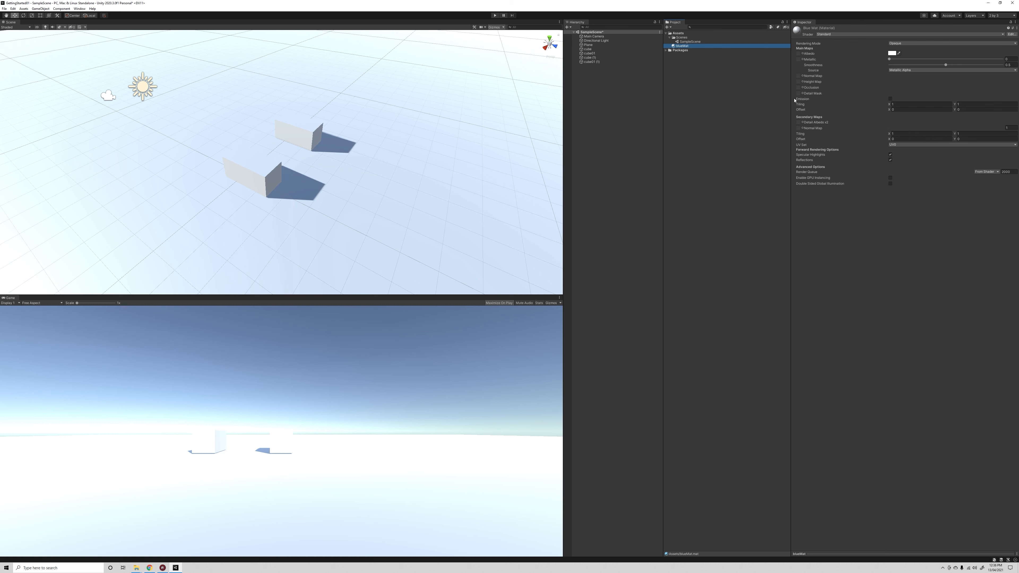
{"action": "left_click", "coordinate": [893, 54]}
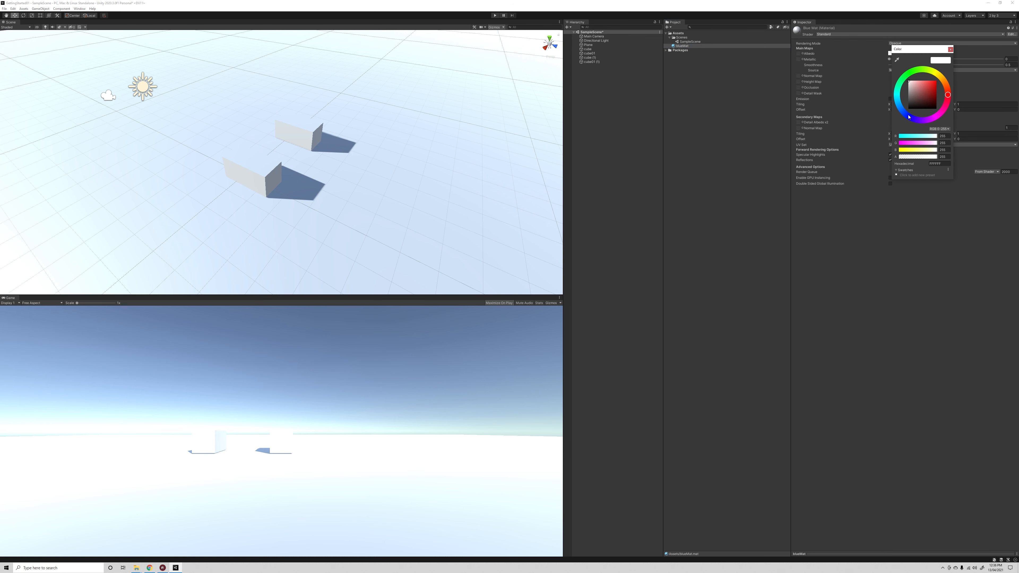
{"action": "left_click", "coordinate": [909, 116]}
{"action": "left_click", "coordinate": [934, 86]}
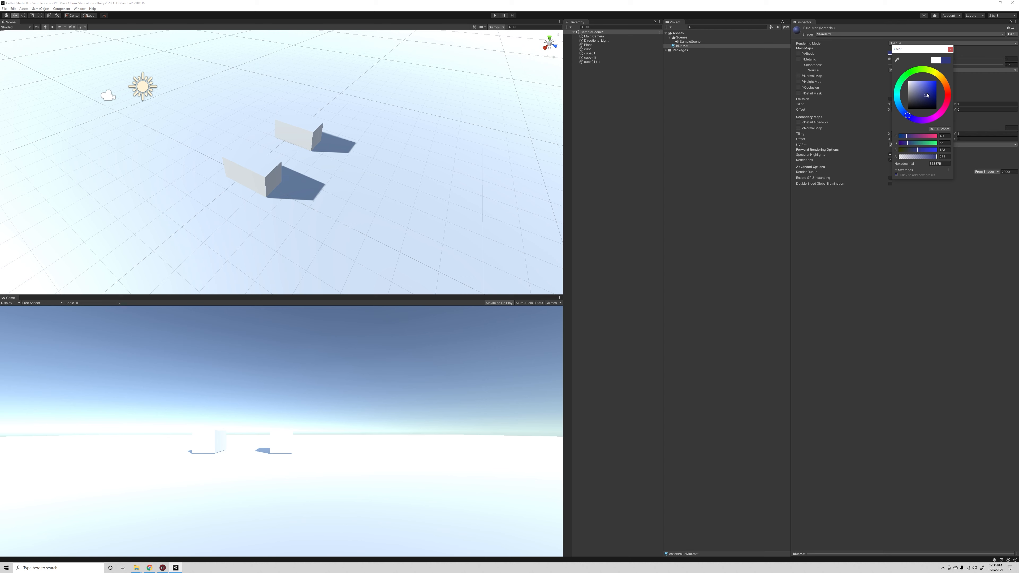
{"action": "left_click", "coordinate": [909, 271]}
Apply blueMat to the copy of cube01 in the duplicated pair of cubes
{"action": "left_click_drag", "start_coordinate": [683, 46], "coordinate": [522, 93]}
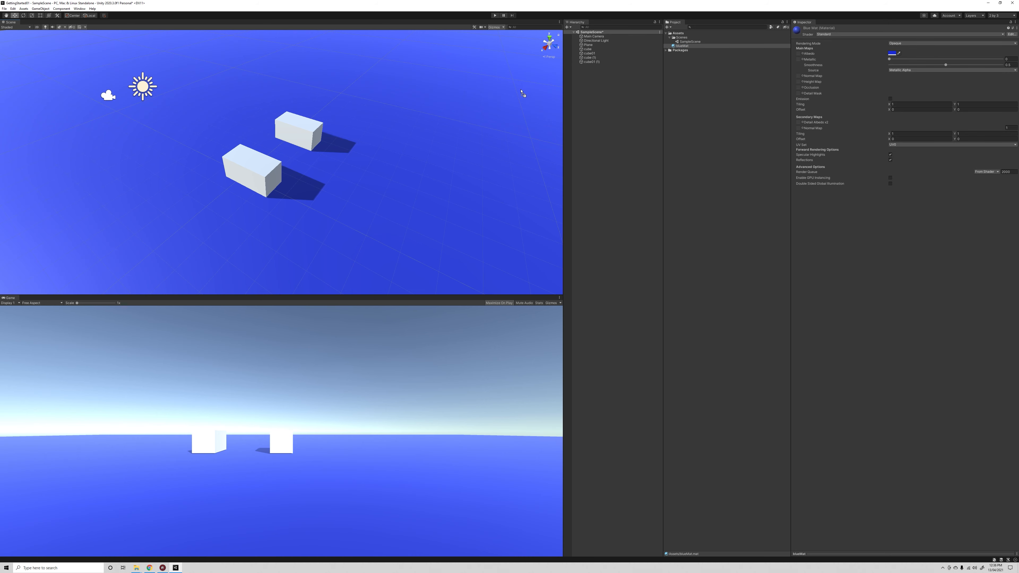
{"action": "left_click_drag", "start_coordinate": [413, 120], "coordinate": [309, 134]}
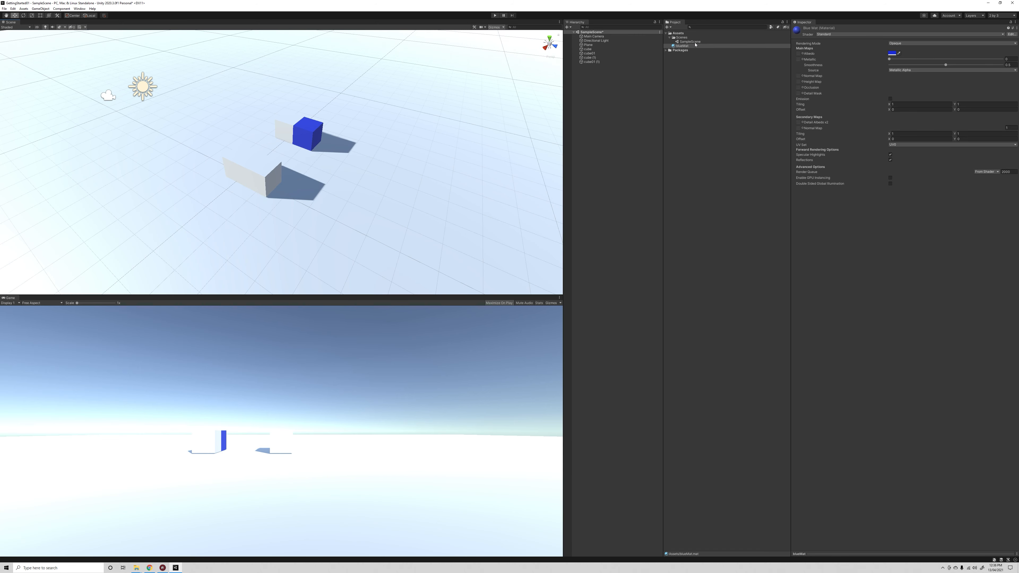
Apply blueMat to the original cube and cube01 objects
{"action": "left_click_drag", "start_coordinate": [691, 46], "coordinate": [585, 65]}
{"action": "left_click", "coordinate": [315, 130]}
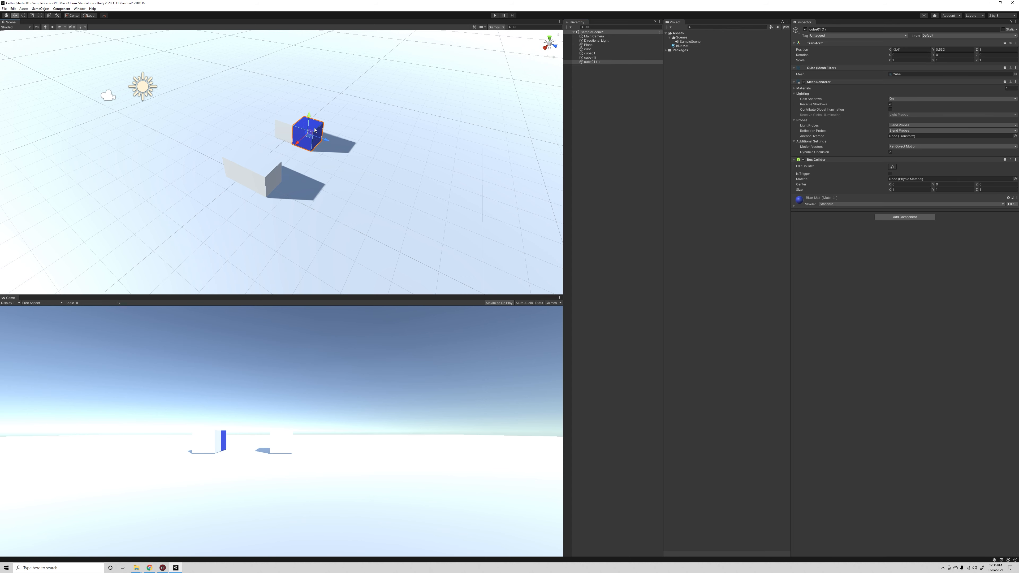
{"action": "left_click", "coordinate": [685, 65]}
{"action": "left_click_drag", "start_coordinate": [685, 46], "coordinate": [589, 54]}
{"action": "left_click_drag", "start_coordinate": [680, 46], "coordinate": [587, 49]}
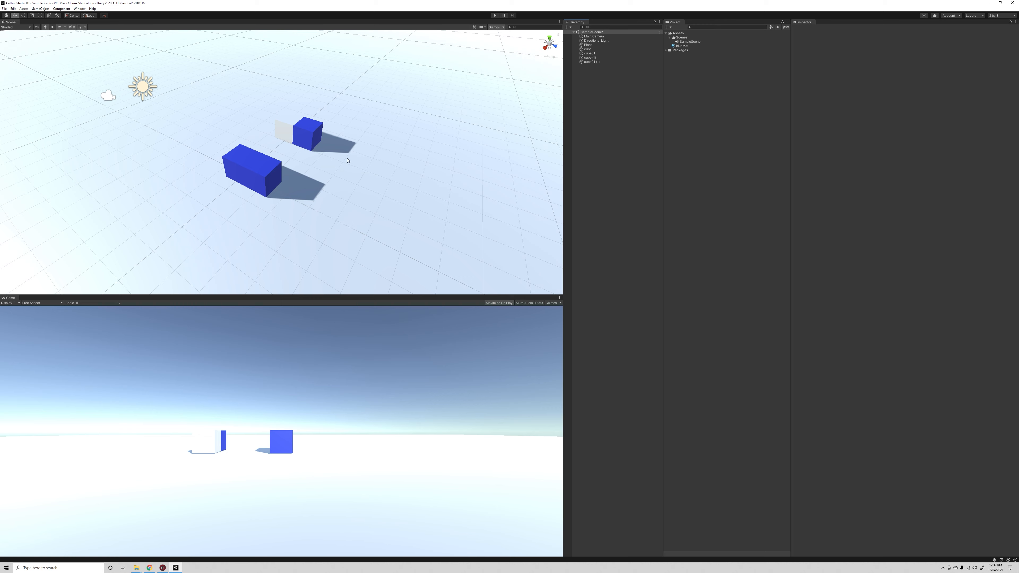
Duplicate all four cubes together and move the copies along the negative Z axis, leaving a gap from the originals
{"action": "left_click_drag", "start_coordinate": [348, 161], "coordinate": [294, 174], "text": "alt"}
{"action": "left_click", "coordinate": [308, 132]}
{"action": "left_click", "coordinate": [273, 170], "text": "shift"}
{"action": "left_click", "coordinate": [245, 165], "text": "shift"}
{"action": "left_click", "coordinate": [281, 127], "text": "shift"}
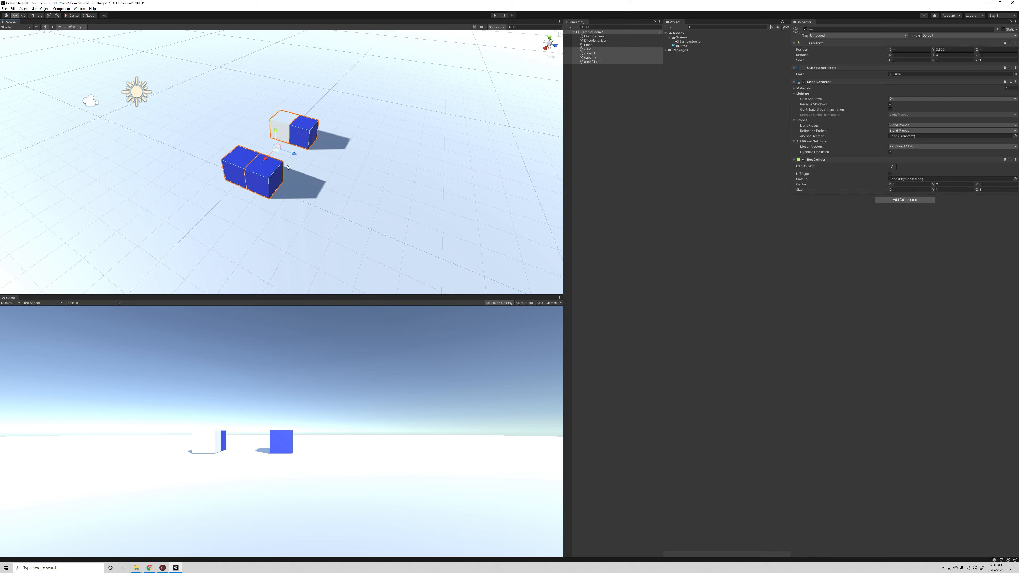
{"action": "key", "text": "ctrl+d"}
{"action": "left_click_drag", "start_coordinate": [277, 150], "coordinate": [224, 131]}
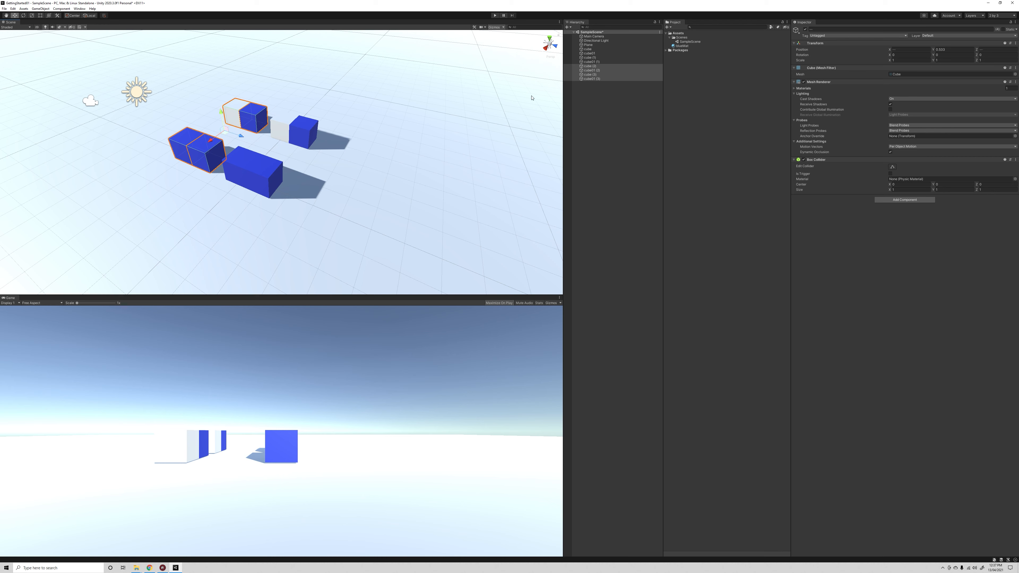
Duplicate all eight cubes together and move the copies along the positive Z axis to extend both rows
{"action": "left_click", "coordinate": [593, 49]}
{"action": "left_click", "coordinate": [595, 76], "text": "shift"}
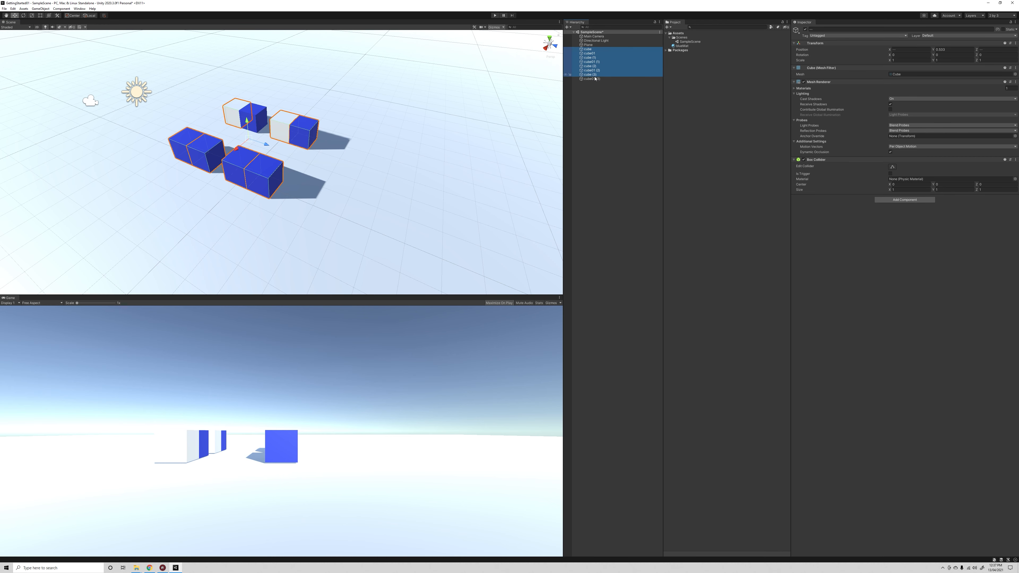
{"action": "left_click", "coordinate": [595, 80], "text": "shift"}
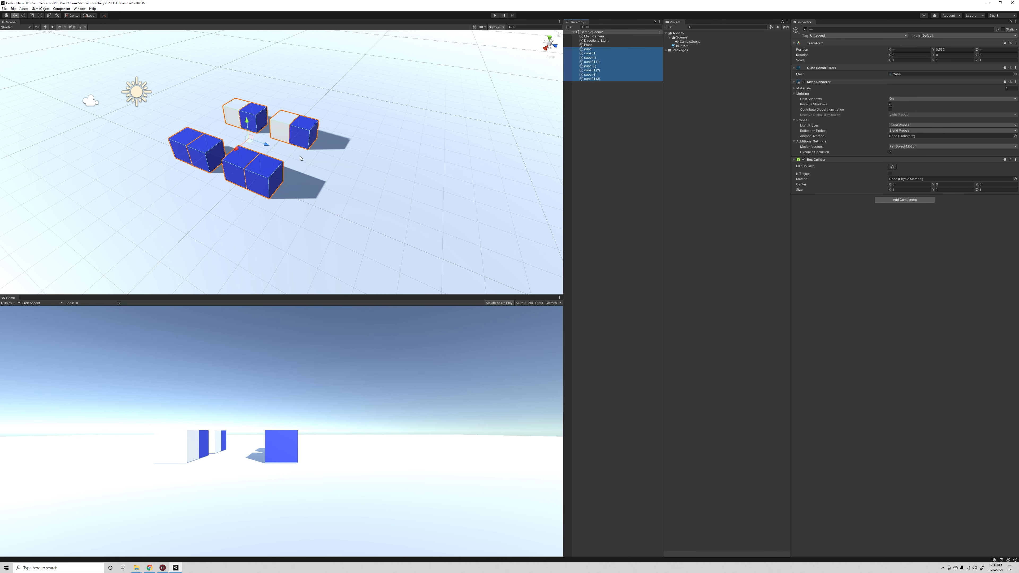
{"action": "key", "text": "ctrl+d"}
{"action": "left_click_drag", "start_coordinate": [266, 144], "coordinate": [574, 151]}
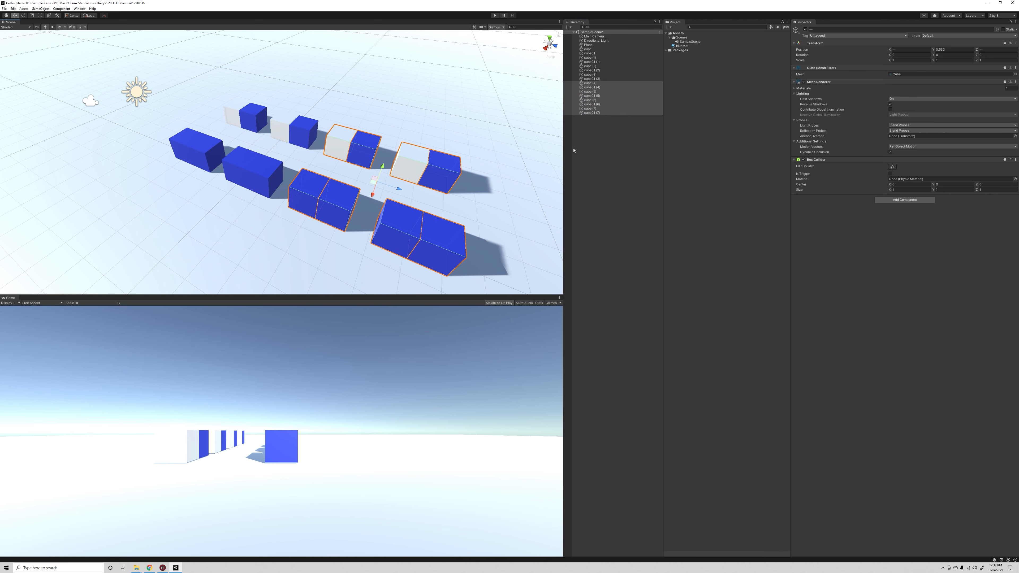
{"action": "left_click", "coordinate": [574, 151]}
Duplicate all sixteen cubes together and move the copies along the negative X axis to form two more rows
{"action": "left_click", "coordinate": [588, 49]}
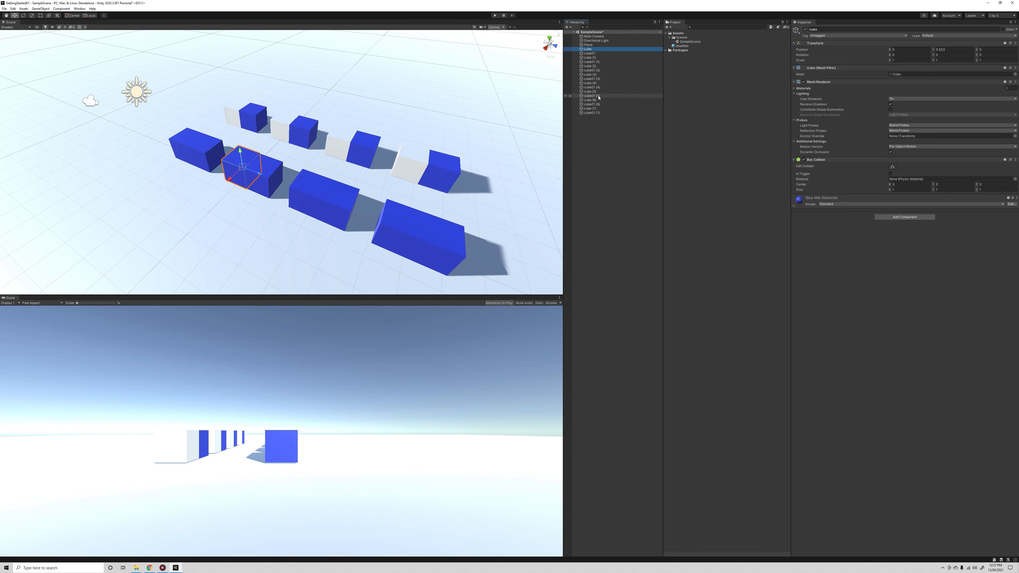
{"action": "left_click", "coordinate": [599, 114], "text": "shift"}
{"action": "key", "text": "ctrl+d"}
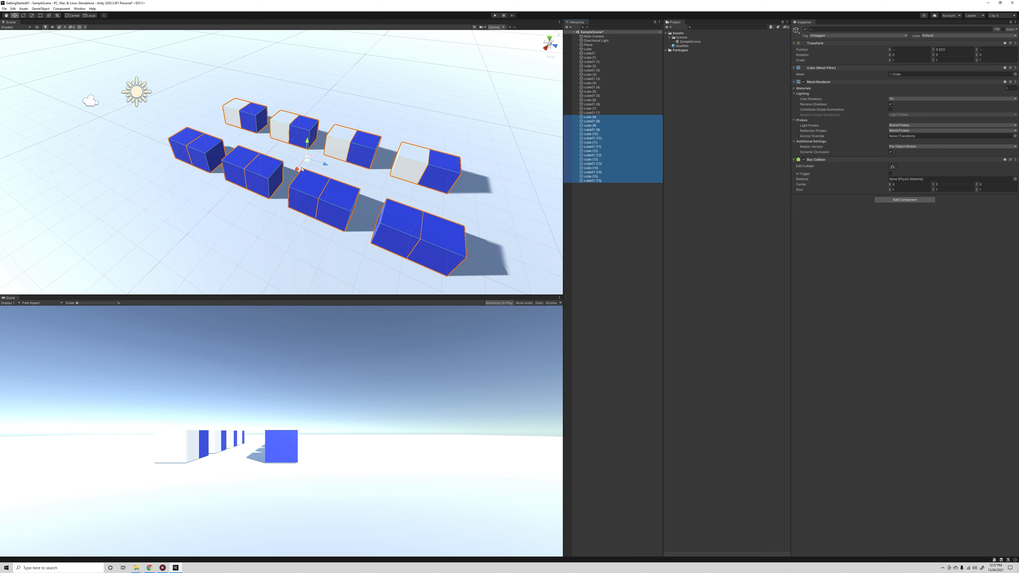
{"action": "left_click_drag", "start_coordinate": [297, 168], "coordinate": [346, 102]}
{"action": "left_click", "coordinate": [507, 187]}
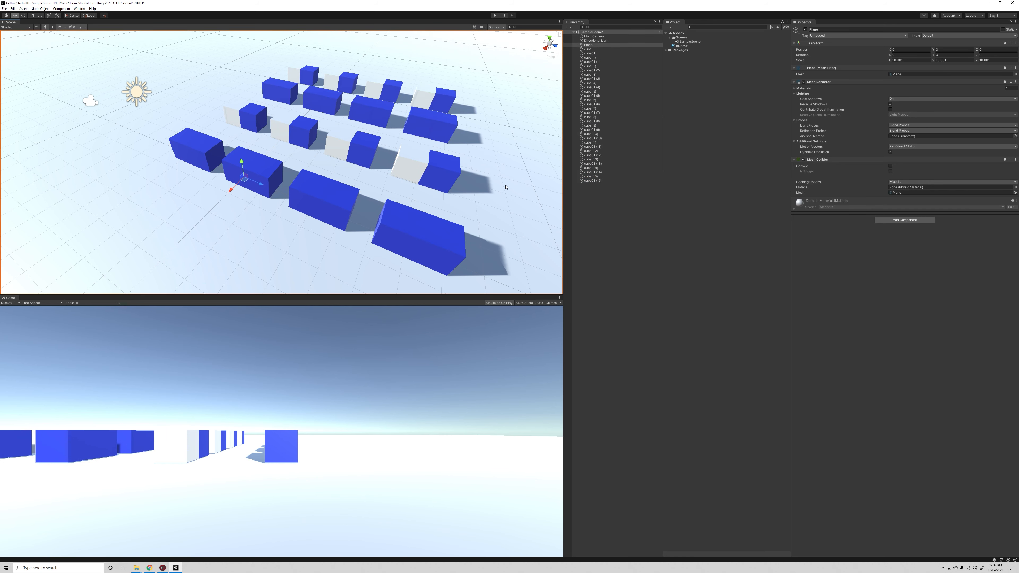
{"action": "left_click_drag", "start_coordinate": [506, 187], "coordinate": [399, 203], "text": "alt"}
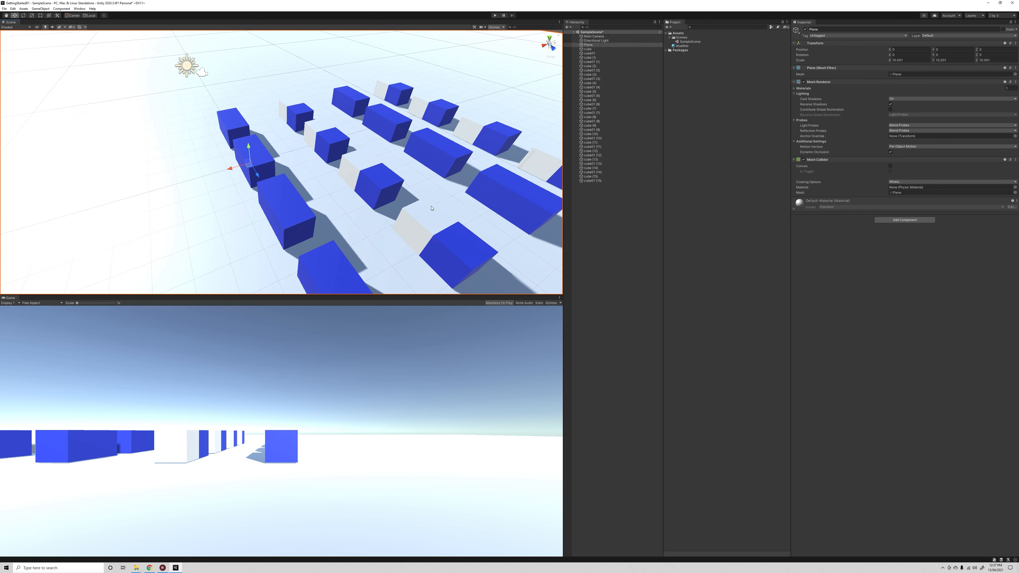
{"action": "scroll", "coordinate": [366, 166], "scroll_direction": "down", "scroll_amount": 10}
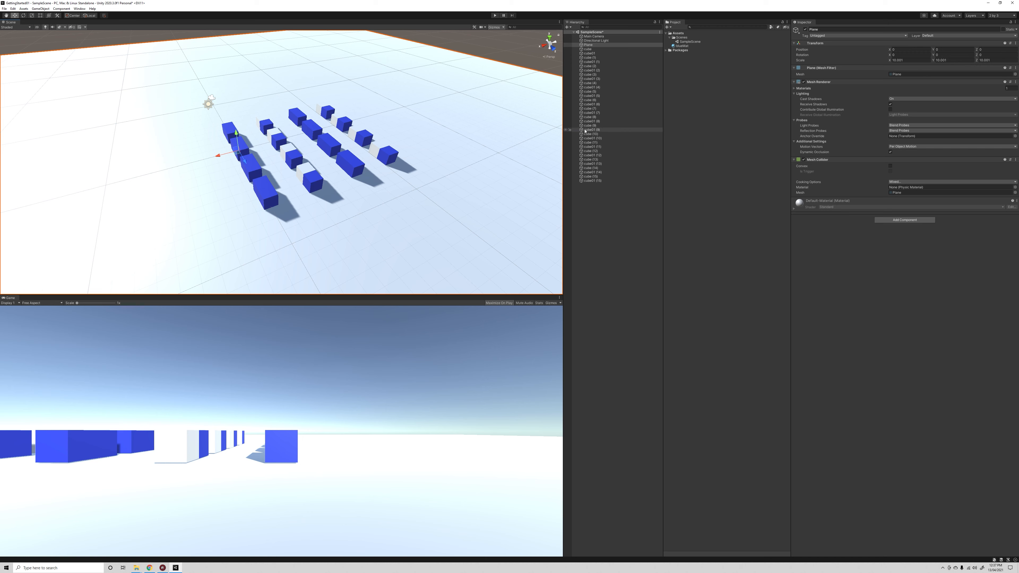
Create a new material named redMat in the project's Assets
{"action": "left_click", "coordinate": [683, 46]}
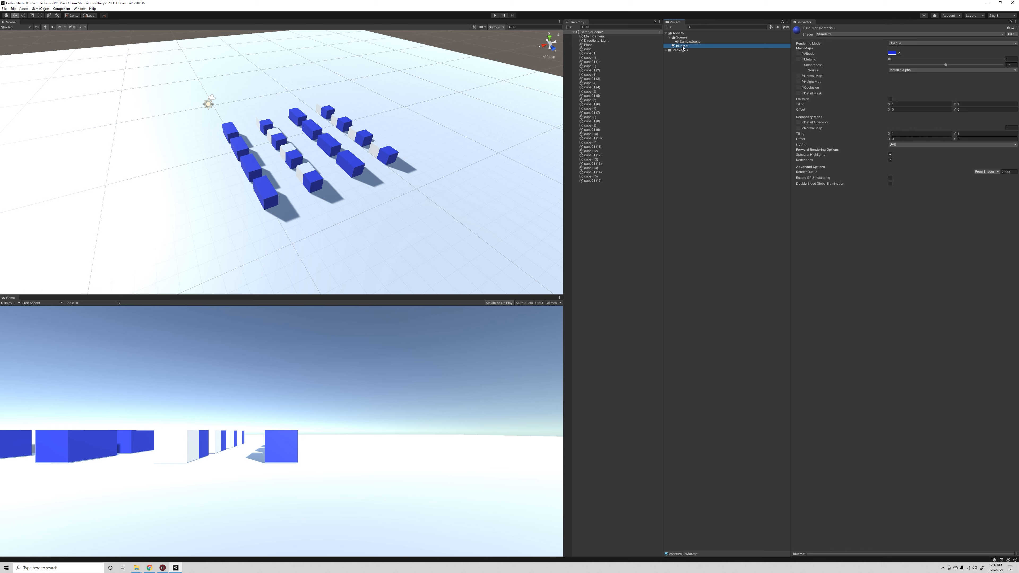
{"action": "mouse_move", "coordinate": [683, 46]}
{"action": "left_mouse_down"}
{"action": "mouse_move", "coordinate": [532, 99]}
{"action": "mouse_move", "coordinate": [676, 65]}
{"action": "left_mouse_up"}
{"action": "left_click", "coordinate": [683, 89]}
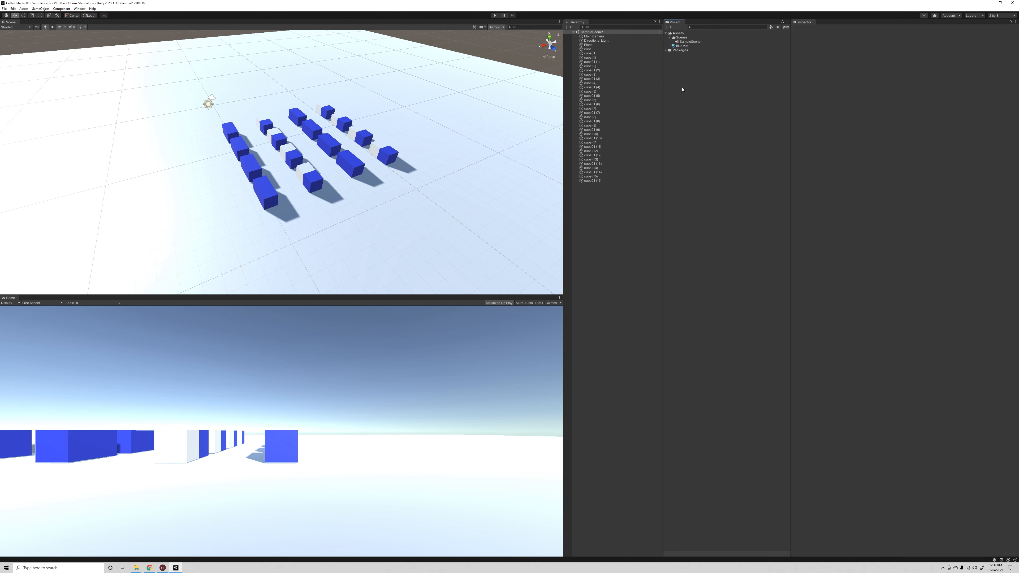
{"action": "right_click", "coordinate": [688, 109]}
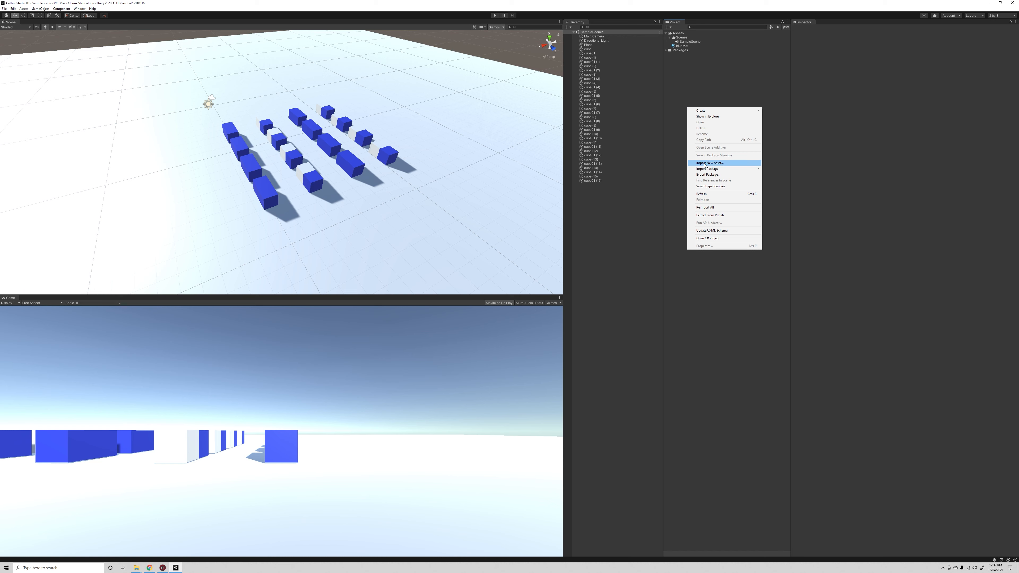
{"action": "mouse_move", "coordinate": [718, 111]}
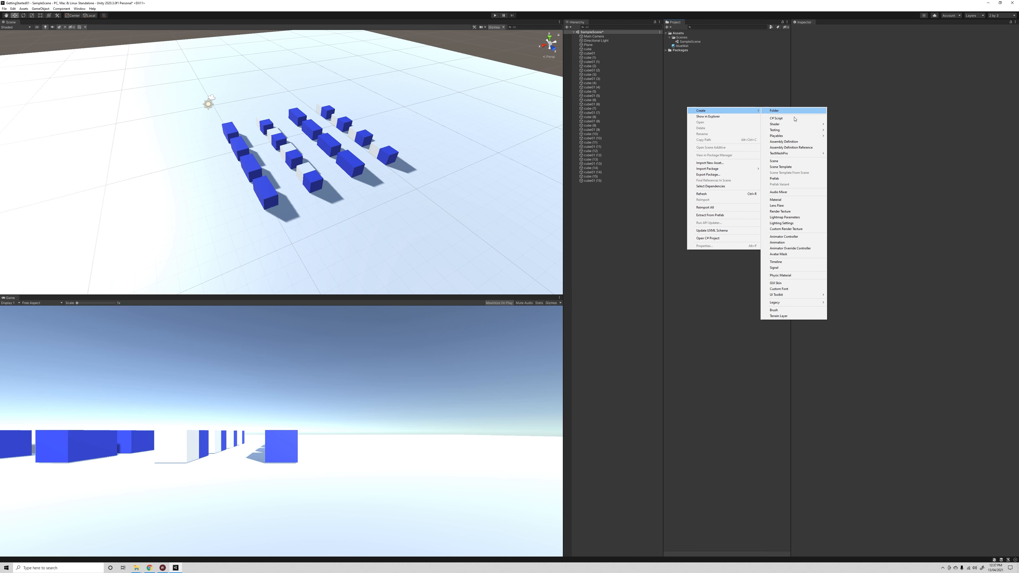
{"action": "left_click", "coordinate": [783, 200]}
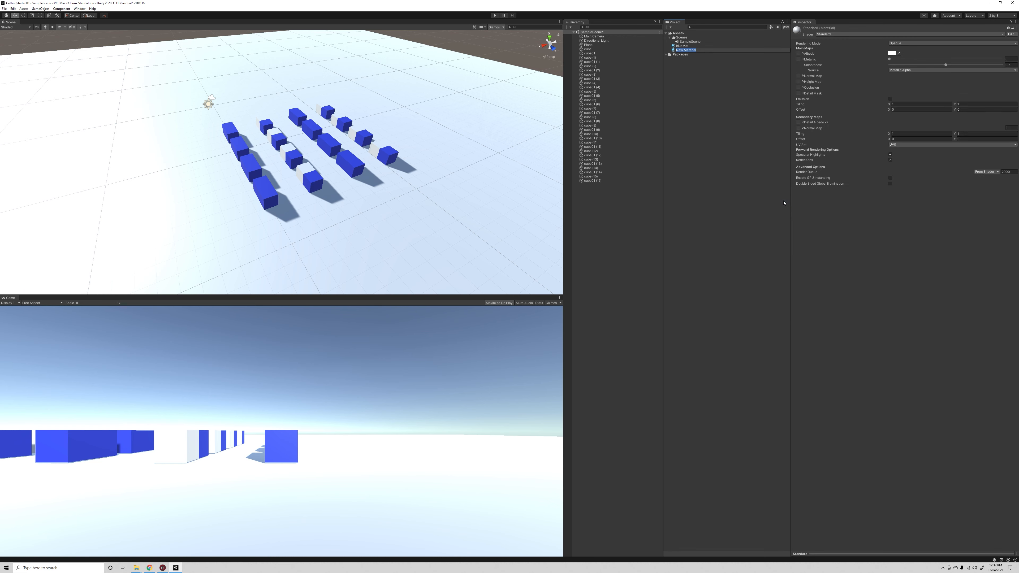
{"action": "type", "text": "redMat"}
{"action": "key", "text": "Return"}
Set redMat's albedo colour to a saturated red
{"action": "left_click", "coordinate": [892, 53]}
{"action": "left_click_drag", "start_coordinate": [925, 91], "coordinate": [938, 85]}
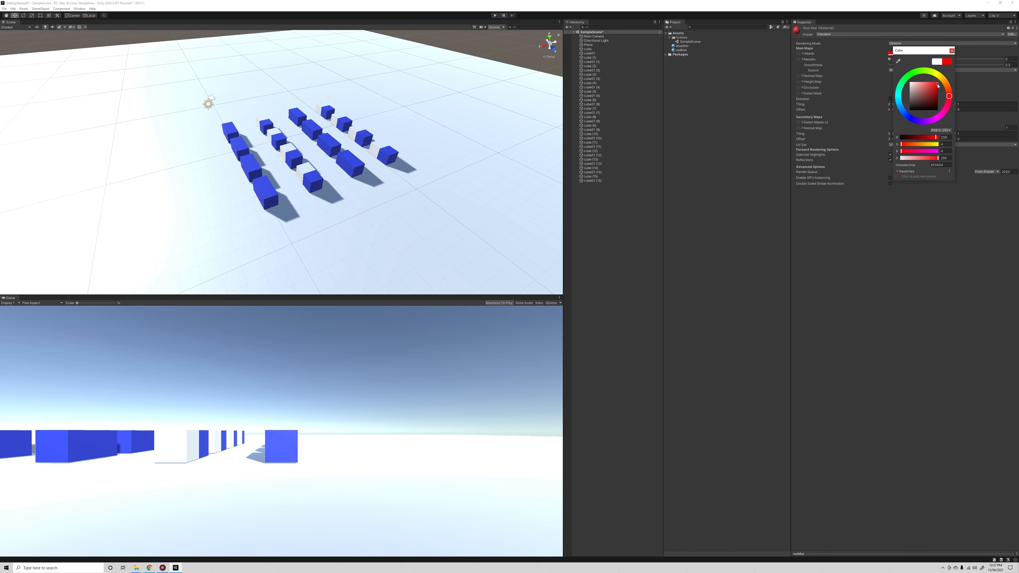
{"action": "left_click", "coordinate": [852, 223]}
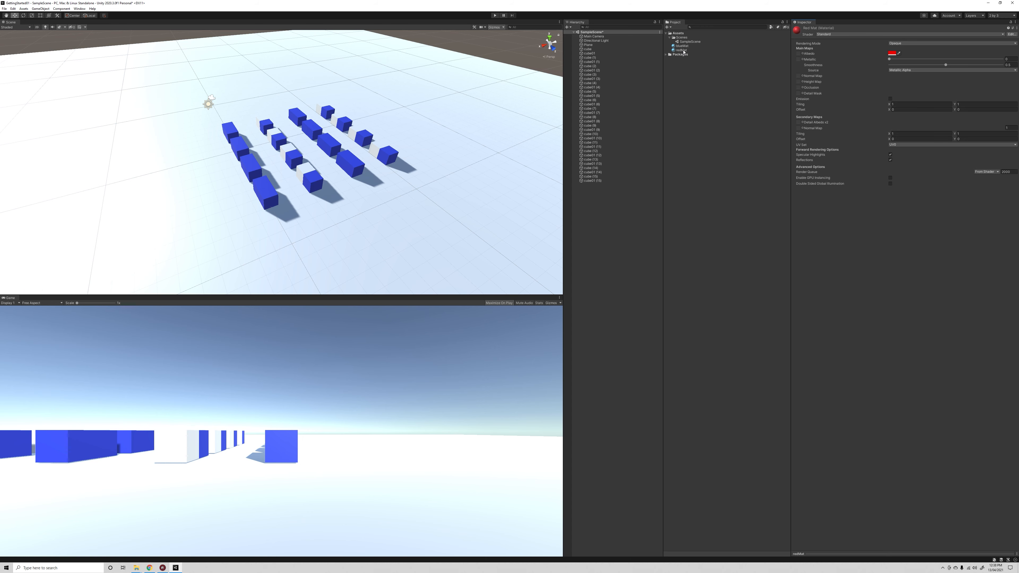
Apply redMat to the near end cube of the row farthest along negative X, and to the original cube and cube01
{"action": "left_click_drag", "start_coordinate": [681, 51], "coordinate": [391, 157]}
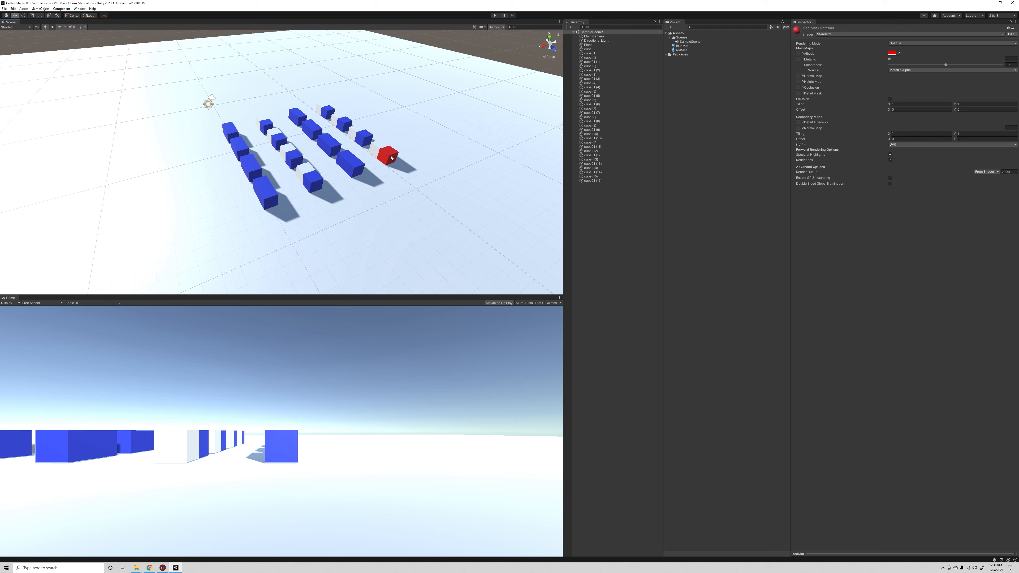
{"action": "left_click", "coordinate": [588, 49]}
{"action": "left_click", "coordinate": [593, 181], "text": "shift"}
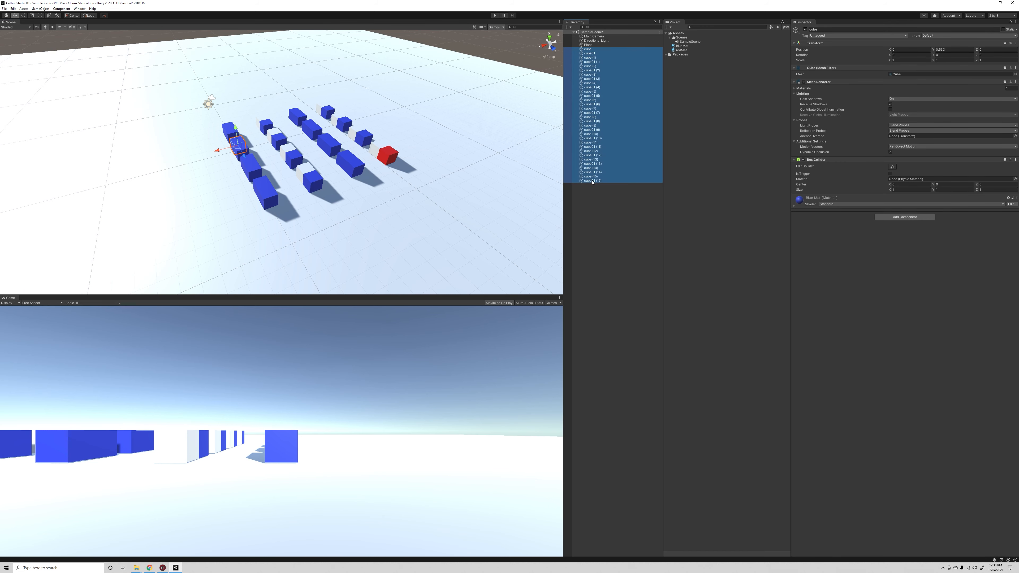
{"action": "left_click_drag", "start_coordinate": [682, 52], "coordinate": [589, 50]}
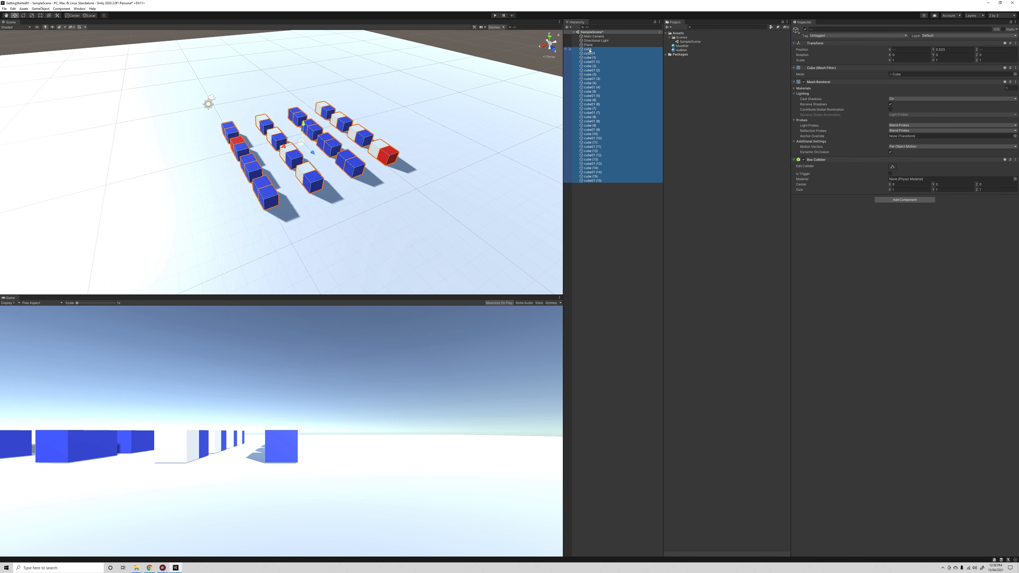
{"action": "left_click_drag", "start_coordinate": [682, 51], "coordinate": [589, 53]}
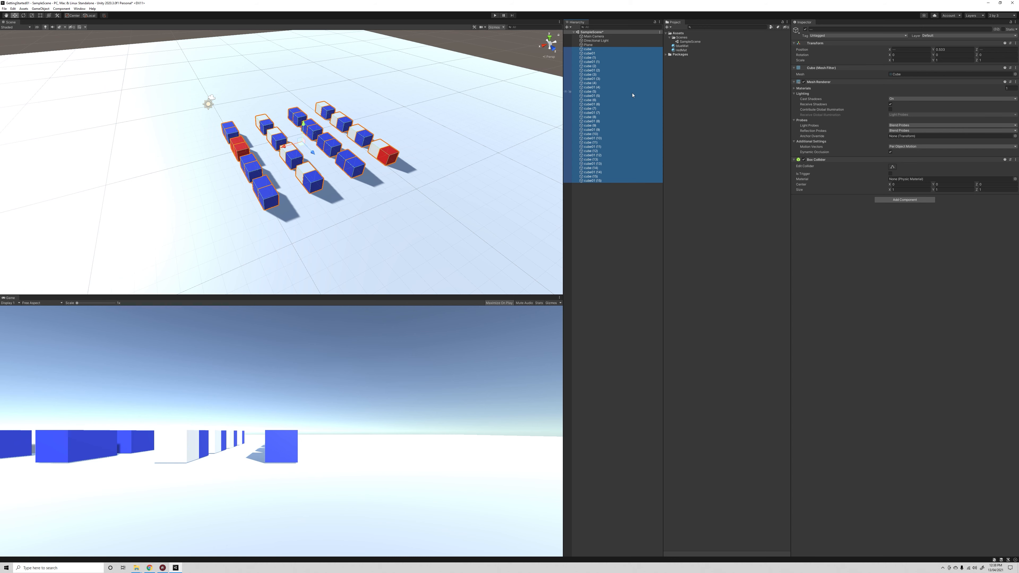
Inspect blueMat and several individual cubes to compare their names and assigned materials
{"action": "left_click", "coordinate": [692, 91]}
{"action": "left_click", "coordinate": [681, 47]}
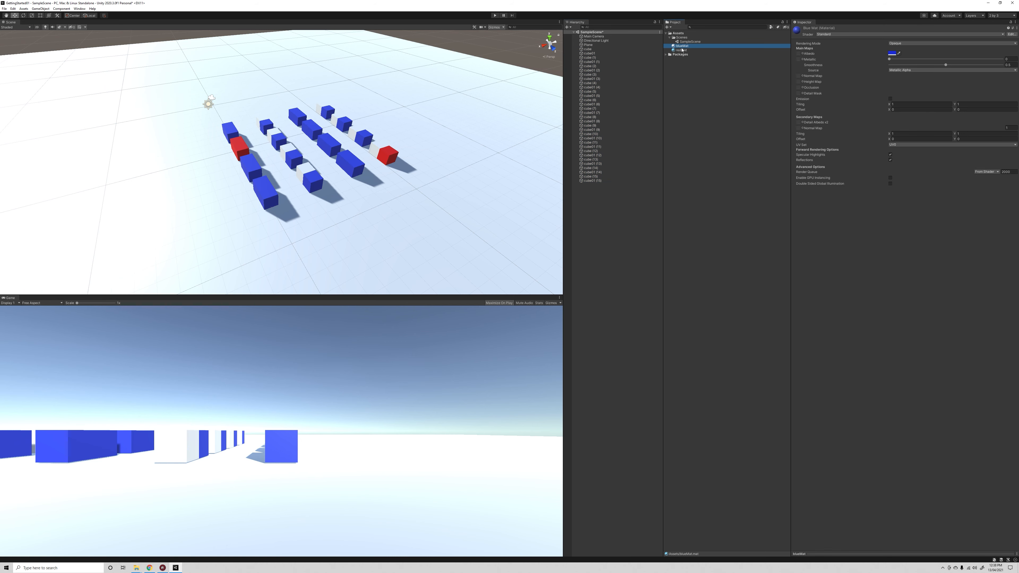
{"action": "left_click", "coordinate": [259, 193]}
{"action": "left_click", "coordinate": [275, 191]}
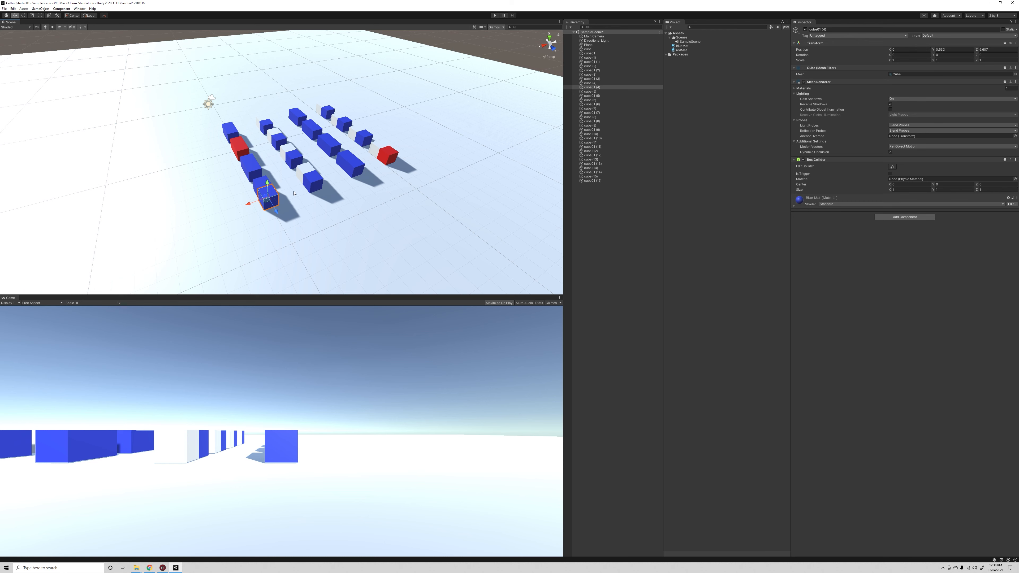
{"action": "left_click", "coordinate": [589, 108]}
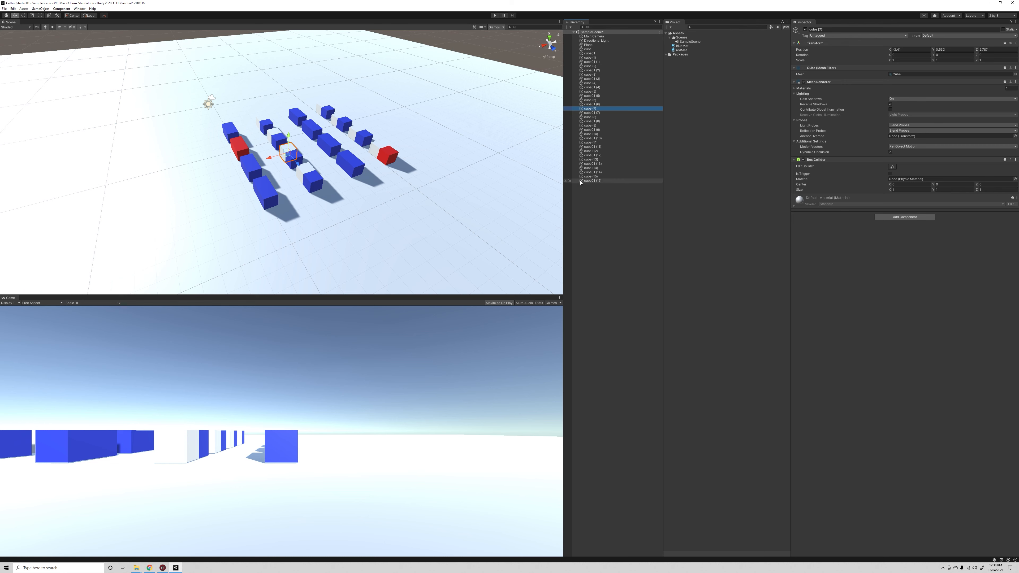
{"action": "left_click", "coordinate": [390, 157]}
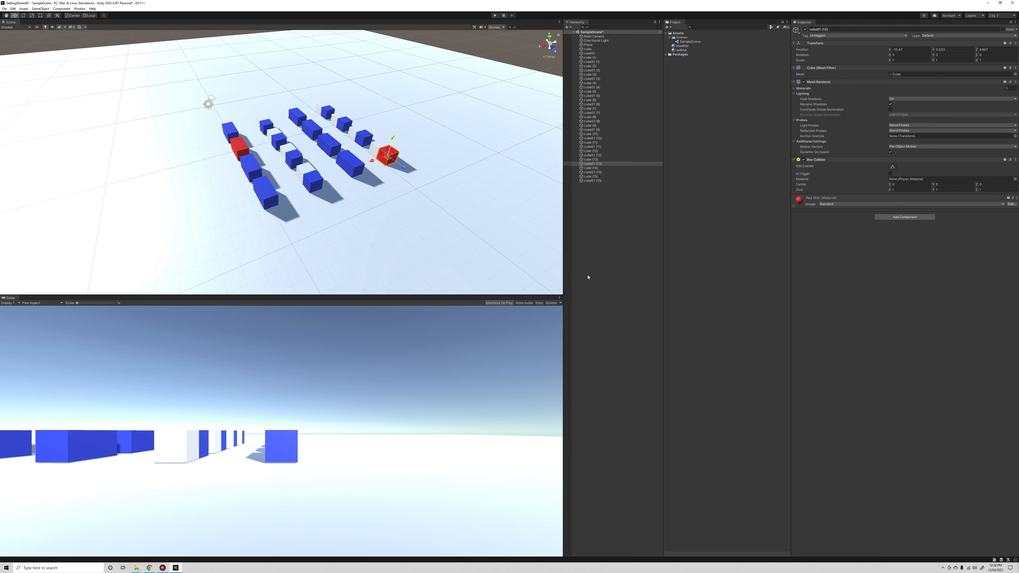
Delete cube01 and all the duplicated cubes, keeping only the original cube
{"action": "left_click", "coordinate": [589, 54]}
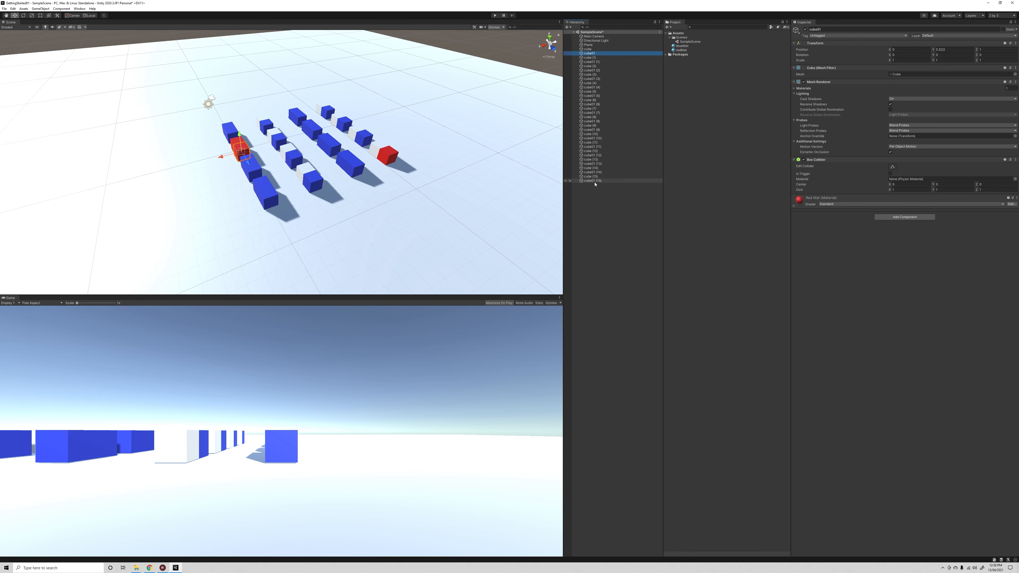
{"action": "left_click", "coordinate": [594, 181], "text": "shift"}
{"action": "key", "text": "Delete"}
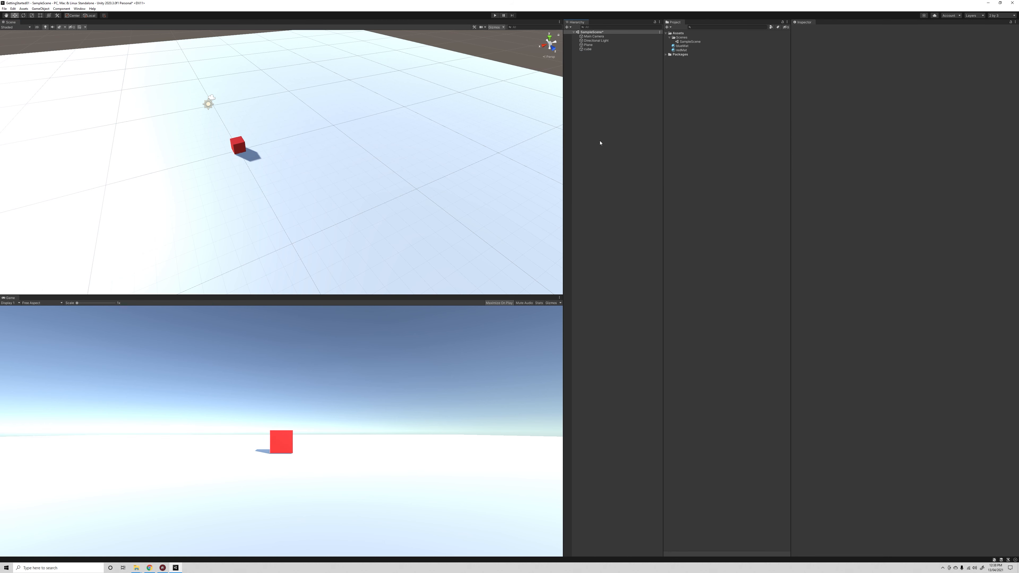
Frame the remaining red cube in the Scene view and examine it from another angle
{"action": "left_click", "coordinate": [586, 49]}
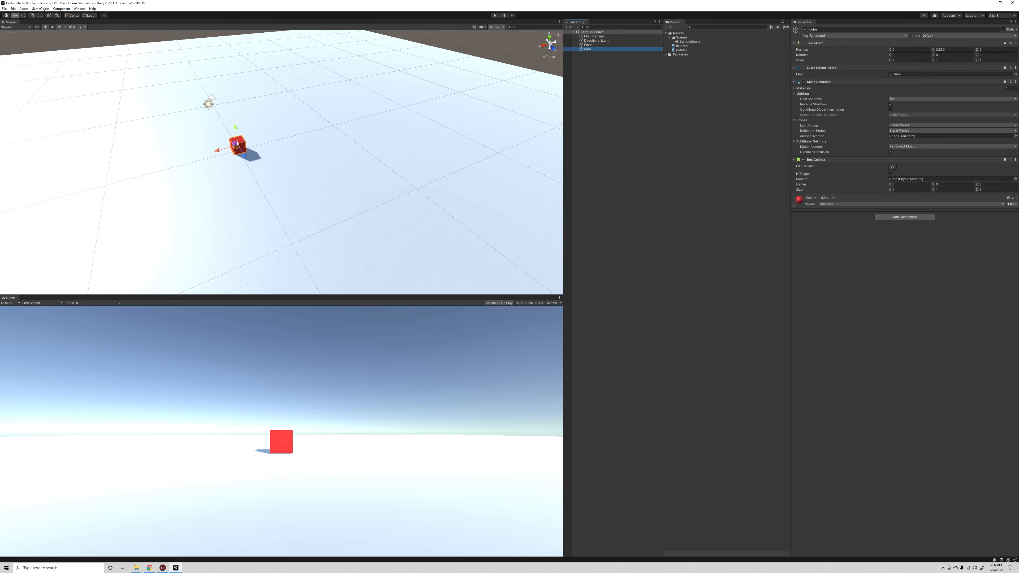
{"action": "key", "text": "f"}
{"action": "left_click_drag", "start_coordinate": [237, 143], "coordinate": [379, 182], "text": "alt"}
{"action": "scroll", "coordinate": [296, 219], "scroll_direction": "down", "scroll_amount": 5}
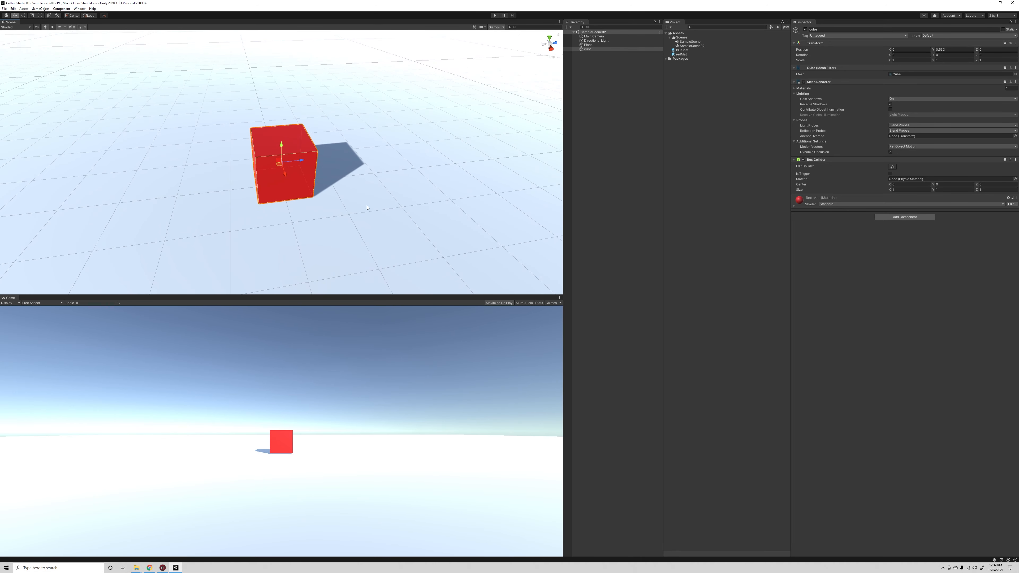
{"action": "left_click_drag", "start_coordinate": [367, 208], "coordinate": [416, 211], "text": "alt"}
Browse the component categories that can be added to the cube, without adding any
{"action": "left_click", "coordinate": [586, 50]}
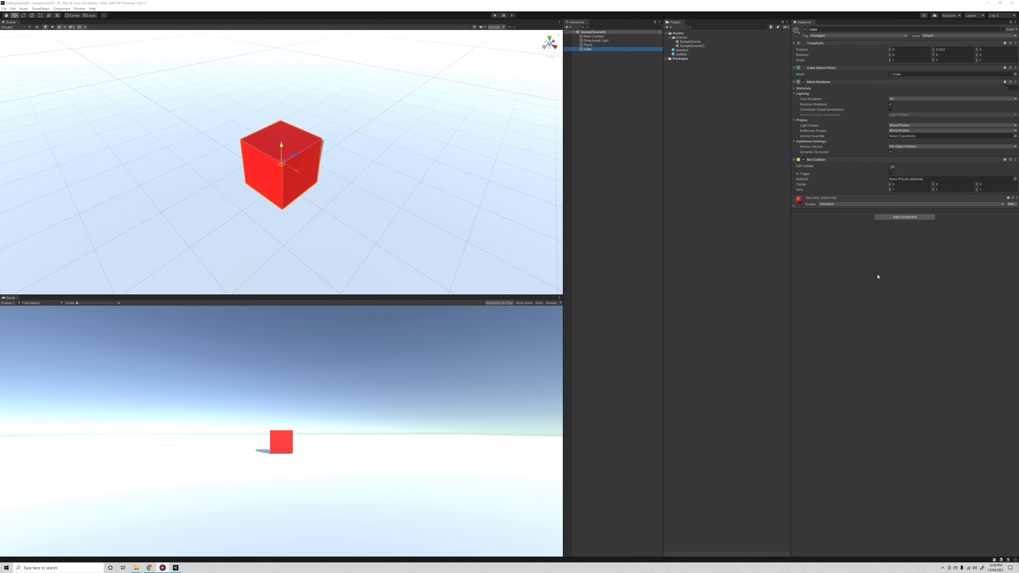
{"action": "left_click", "coordinate": [904, 217]}
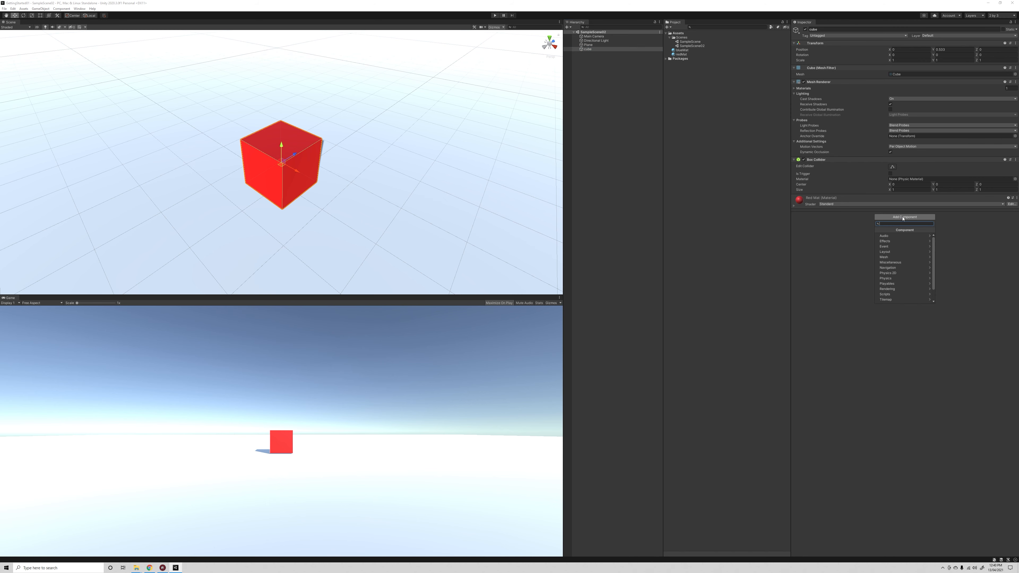
{"action": "scroll", "coordinate": [934, 270], "scroll_direction": "down", "scroll_amount": 1}
{"action": "scroll", "coordinate": [934, 270], "scroll_direction": "up", "scroll_amount": 2}
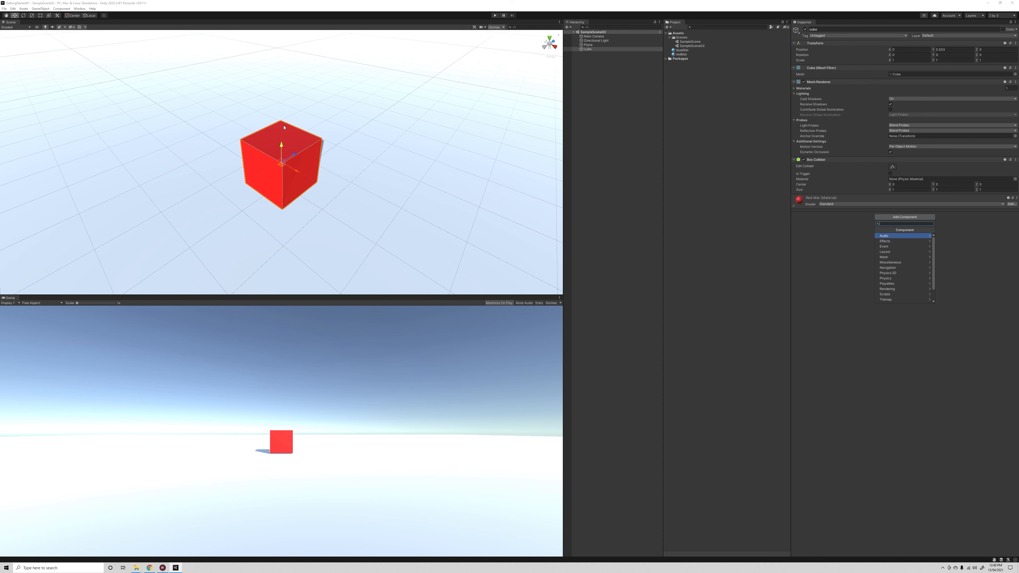
{"action": "left_click", "coordinate": [839, 264]}
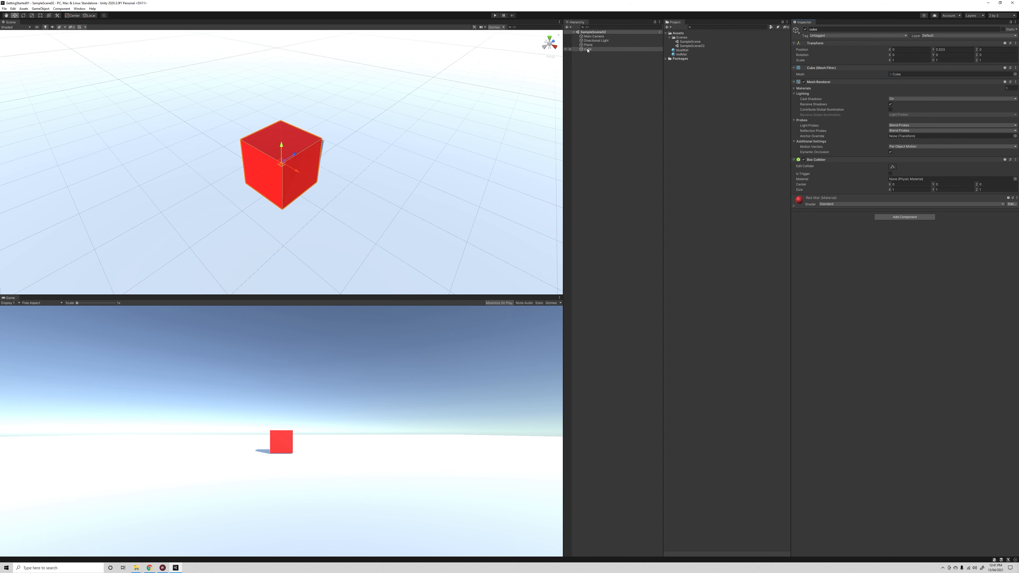
Create a prefab from the cube in the project's Assets folder and inspect the new prefab's components
{"action": "left_click_drag", "start_coordinate": [588, 50], "coordinate": [693, 131]}
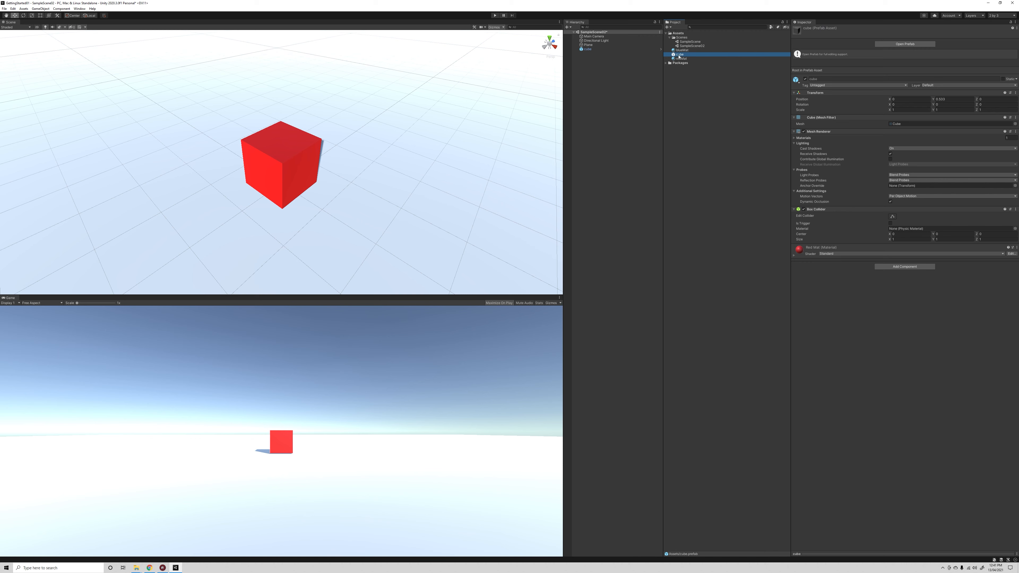
{"action": "left_click", "coordinate": [685, 77]}
{"action": "left_click", "coordinate": [681, 55]}
{"action": "scroll", "coordinate": [466, 186], "scroll_direction": "down", "scroll_amount": 4}
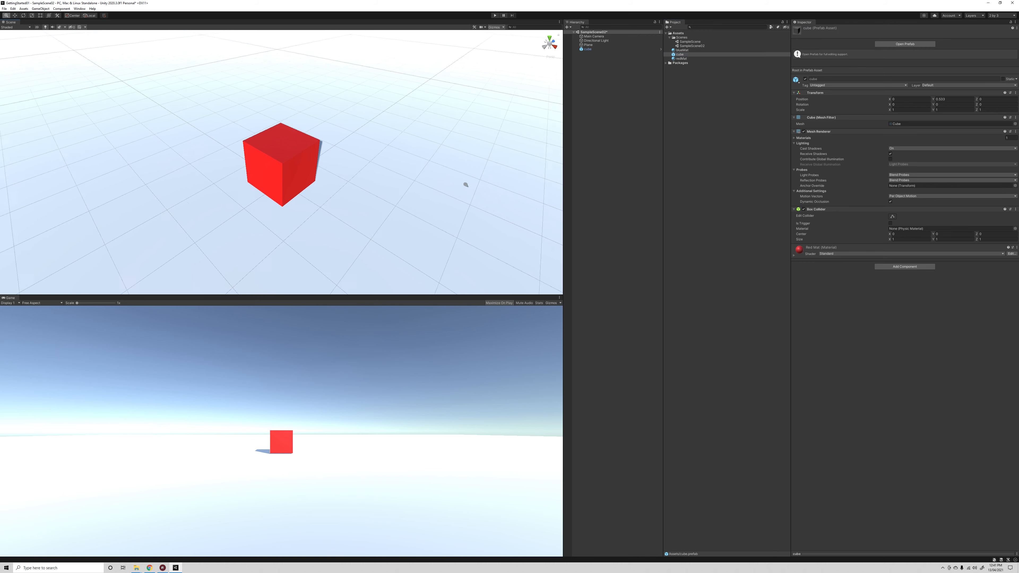
Duplicate the cube instance, space the copy out beside it, and repeat with the pair to form a row of four cubes
{"action": "left_click", "coordinate": [588, 50]}
{"action": "left_click_drag", "start_coordinate": [473, 168], "coordinate": [386, 193], "text": "alt"}
{"action": "key", "text": "ctrl+d"}
{"action": "left_click", "coordinate": [314, 161]}
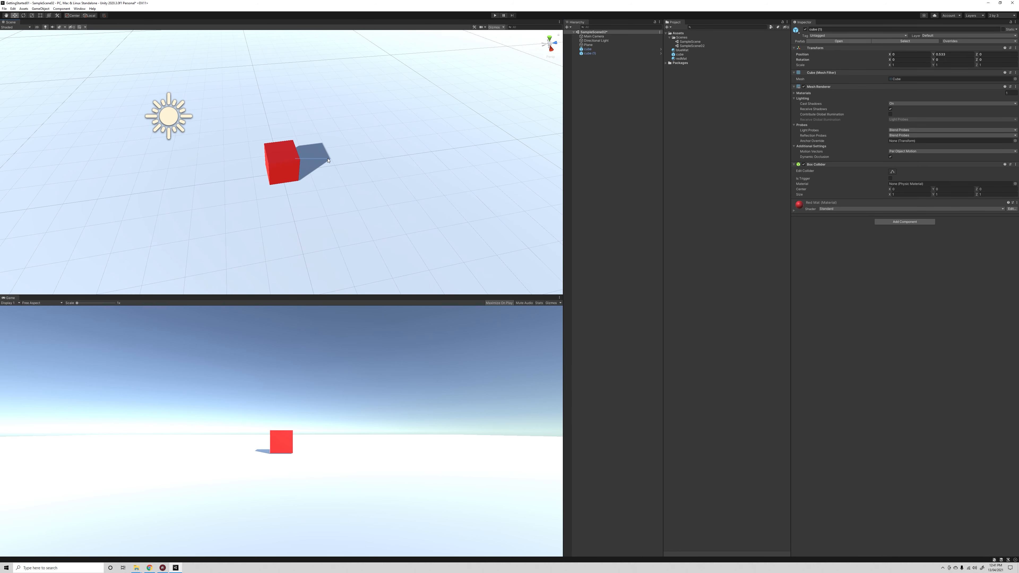
{"action": "left_click", "coordinate": [300, 180]}
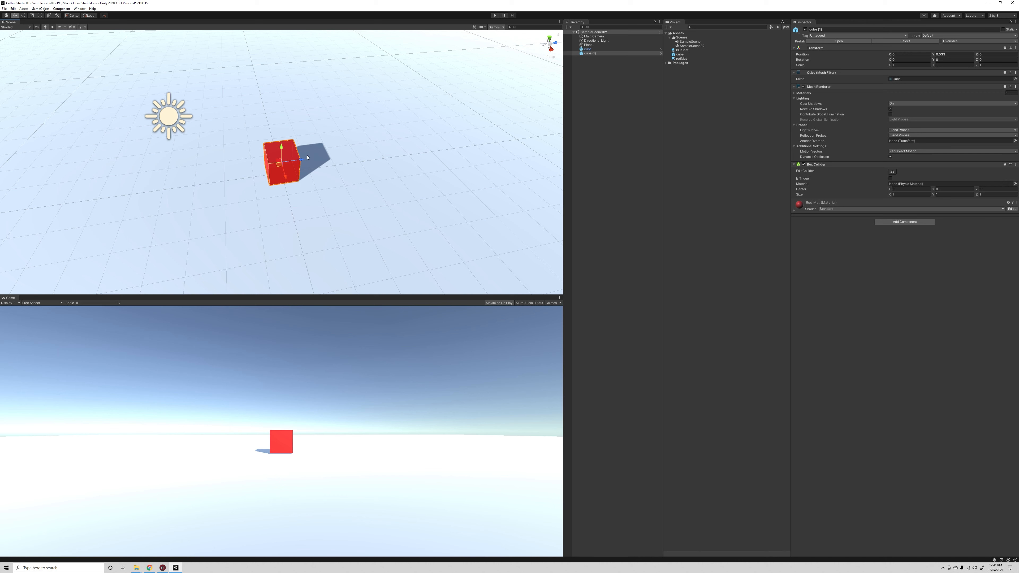
{"action": "left_click_drag", "start_coordinate": [302, 161], "coordinate": [395, 144]}
{"action": "left_click", "coordinate": [286, 161], "text": "shift"}
{"action": "key", "text": "ctrl+d"}
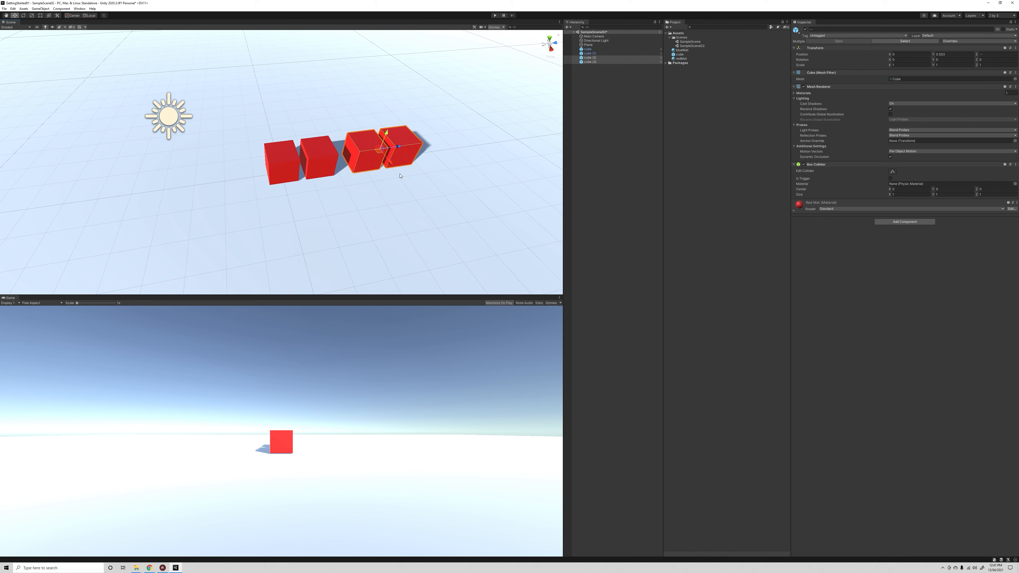
Duplicate all four cubes and move the copies along the same line to form a row of eight
{"action": "left_click", "coordinate": [281, 163], "text": "shift"}
{"action": "left_click", "coordinate": [319, 157], "text": "shift"}
{"action": "key", "text": "ctrl+d"}
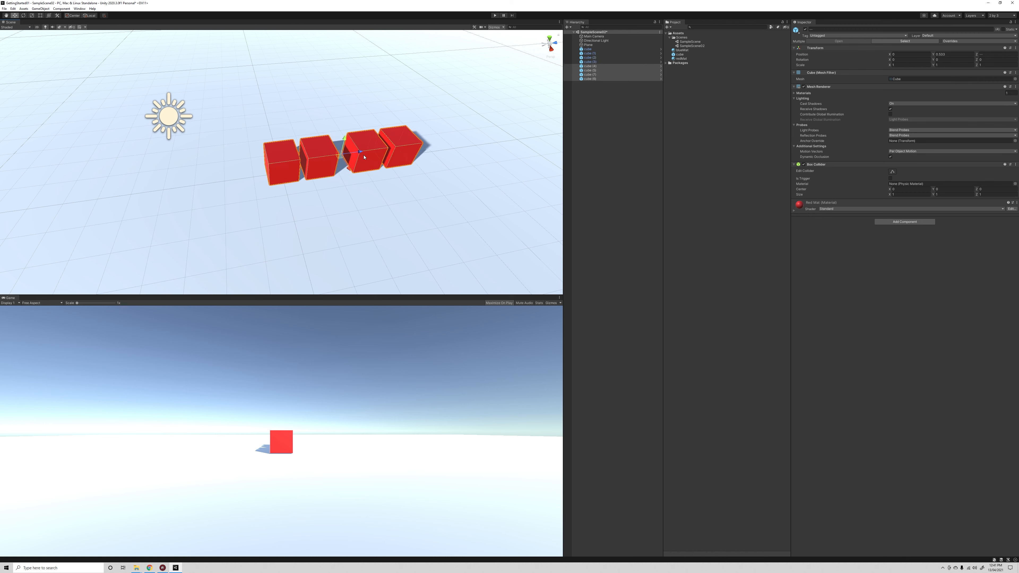
{"action": "left_click_drag", "start_coordinate": [365, 157], "coordinate": [529, 134]}
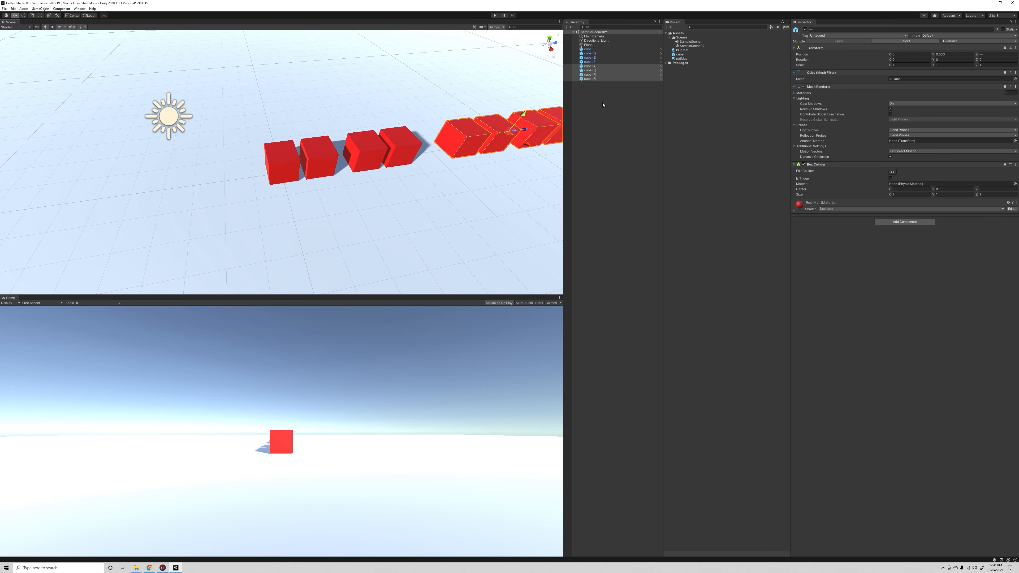
Duplicate the whole row of eight cubes and move the copies sideways into a second parallel row
{"action": "left_click", "coordinate": [588, 49]}
{"action": "left_click", "coordinate": [589, 79], "text": "shift"}
{"action": "key", "text": "f"}
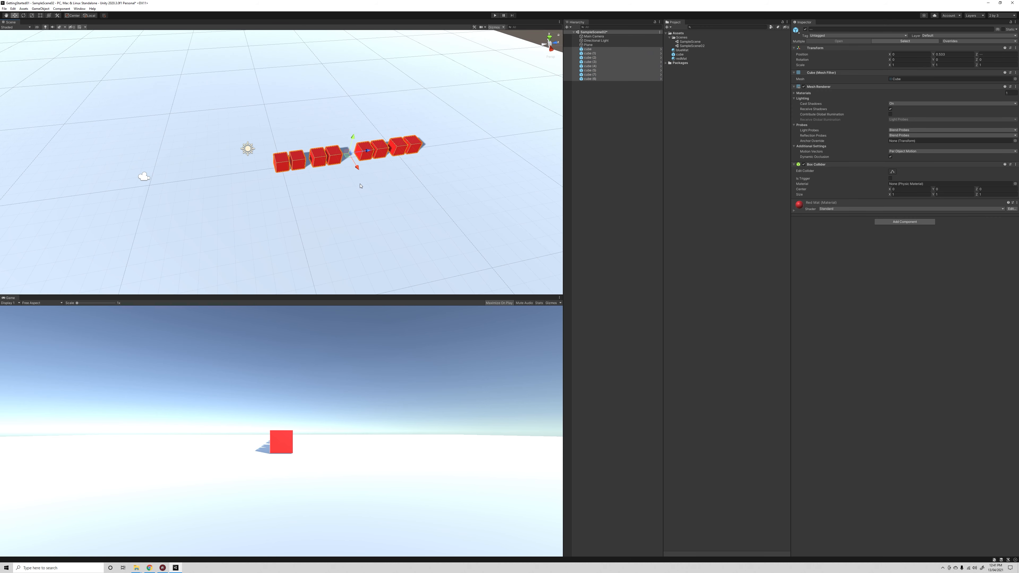
{"action": "key", "text": "ctrl+d"}
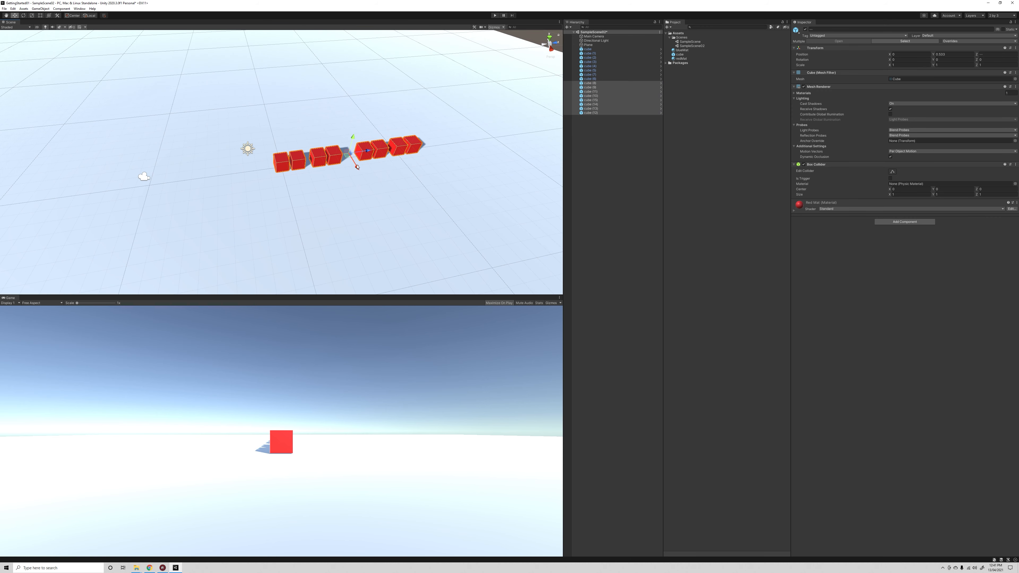
{"action": "left_click_drag", "start_coordinate": [357, 167], "coordinate": [362, 186]}
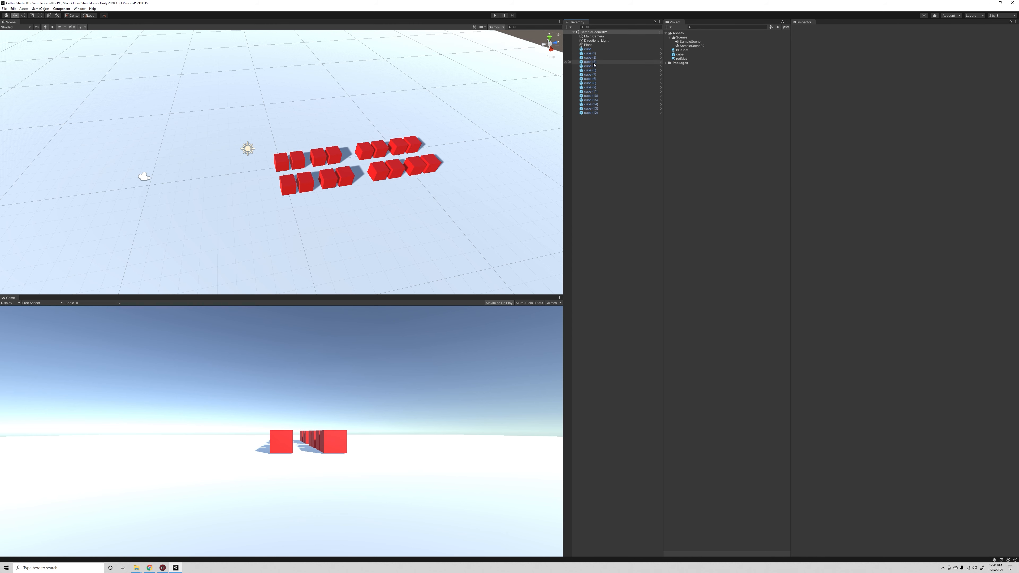
Duplicate both rows of cubes and shift the copies sideways to make a grid of four rows
{"action": "left_click", "coordinate": [591, 50]}
{"action": "left_click", "coordinate": [591, 113], "text": "shift"}
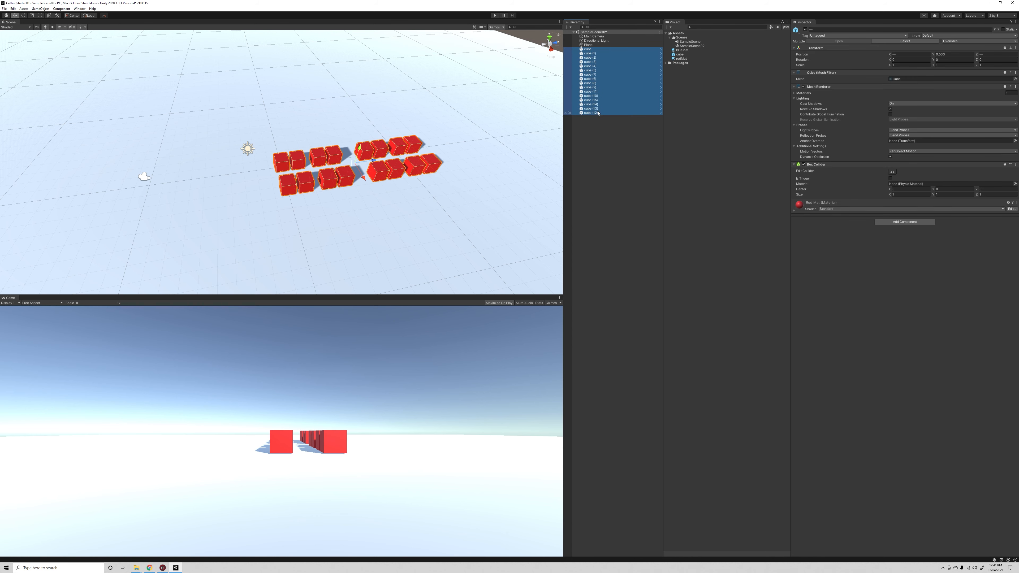
{"action": "key", "text": "ctrl+d"}
{"action": "left_click_drag", "start_coordinate": [374, 160], "coordinate": [410, 249]}
{"action": "left_click", "coordinate": [601, 238]}
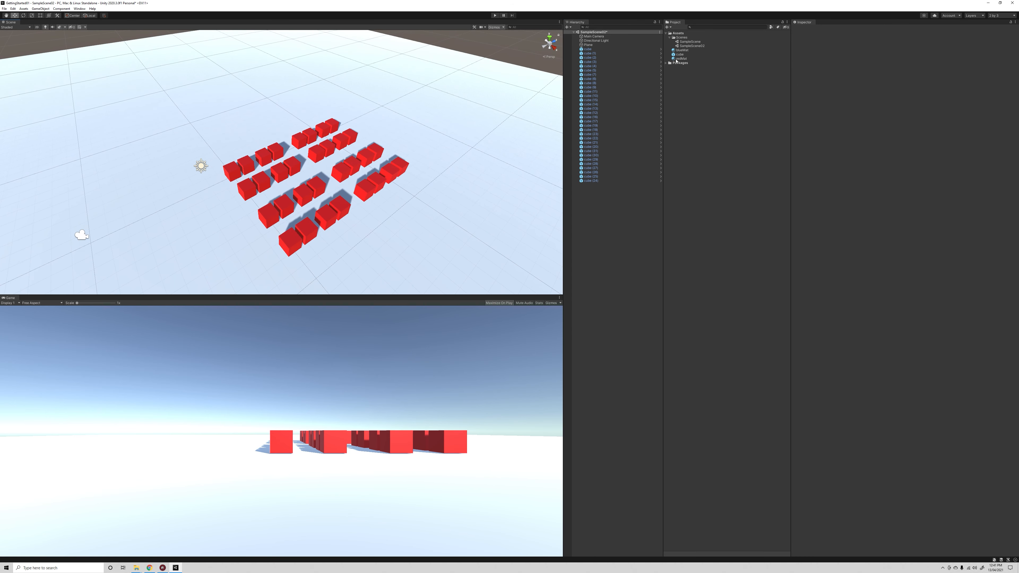
Apply blueMat to the single cube at the far corner of the grid and inspect that instance
{"action": "left_click", "coordinate": [687, 51]}
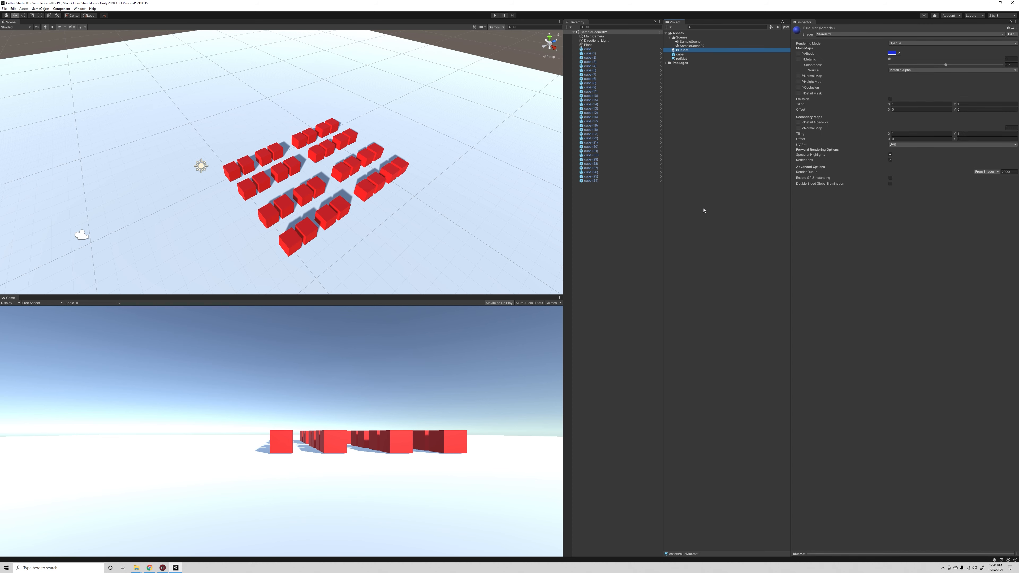
{"action": "left_click_drag", "start_coordinate": [684, 52], "coordinate": [402, 165]}
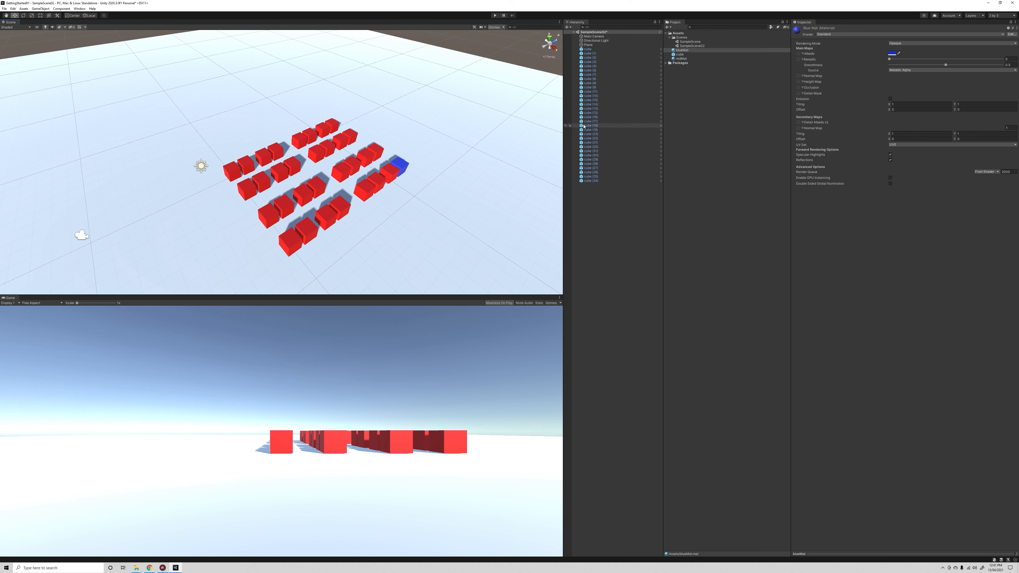
{"action": "left_click", "coordinate": [404, 167]}
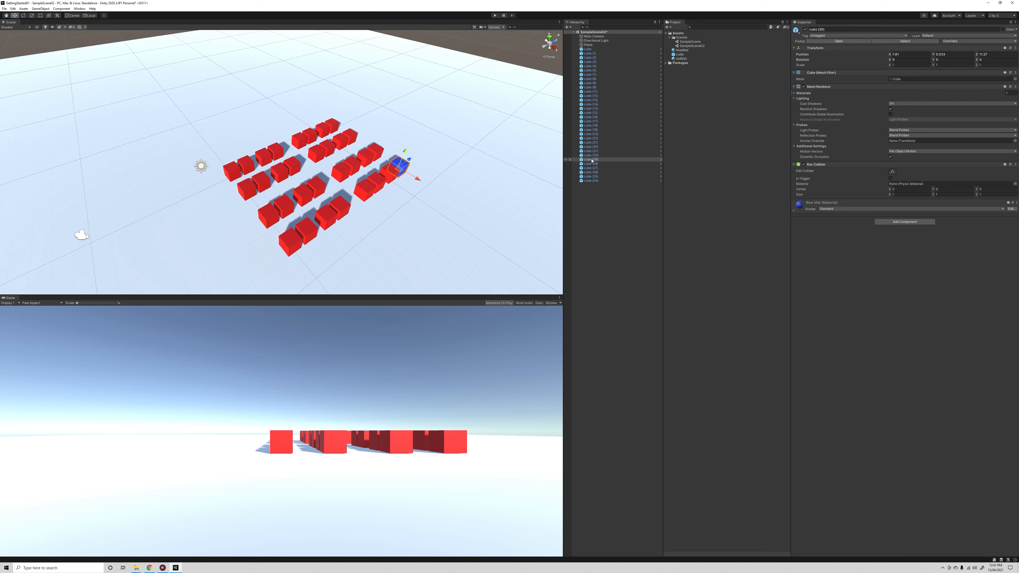
{"action": "left_click", "coordinate": [581, 159]}
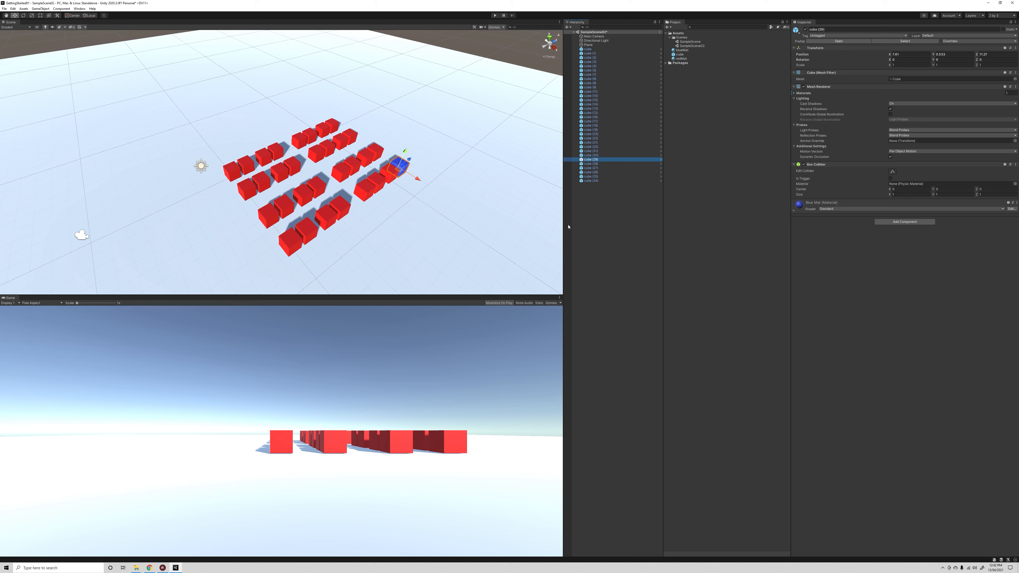
Assign blueMat to the cube prefab asset and view the cube grid from a lower angle
{"action": "left_click", "coordinate": [679, 54]}
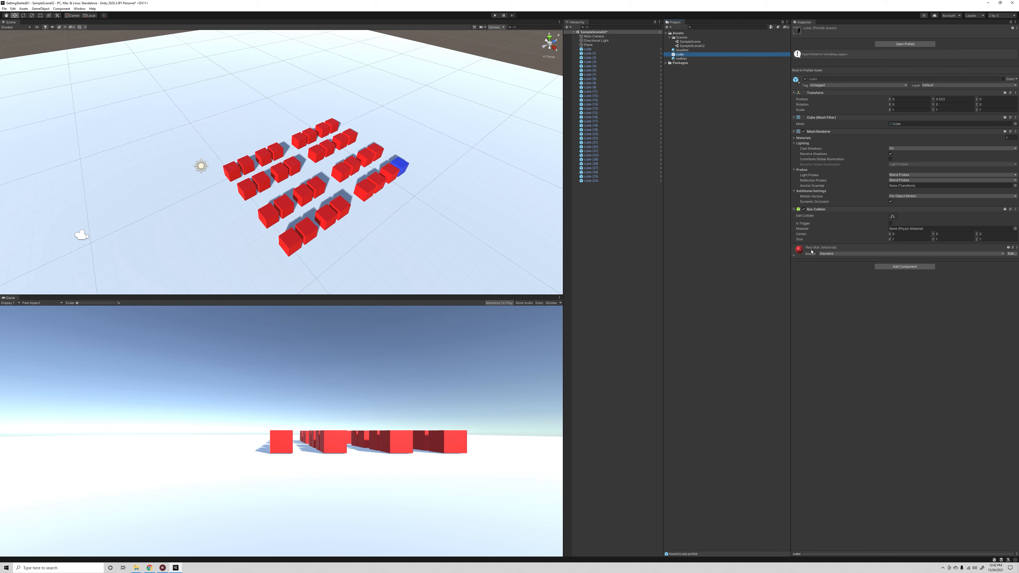
{"action": "left_click_drag", "start_coordinate": [681, 51], "coordinate": [838, 338]}
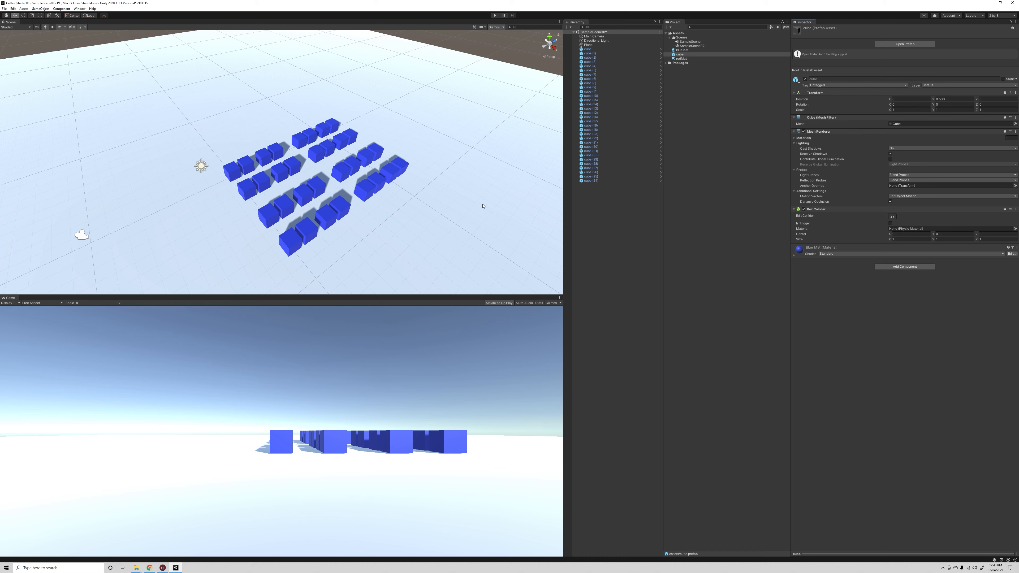
{"action": "left_click_drag", "start_coordinate": [454, 195], "coordinate": [441, 161], "text": "alt"}
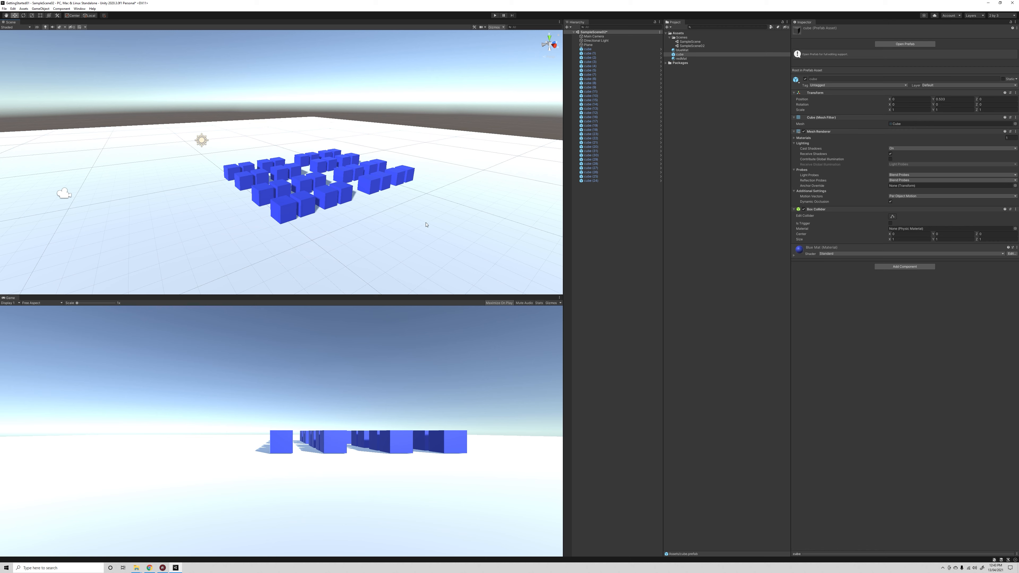
{"action": "left_click_drag", "start_coordinate": [425, 222], "coordinate": [449, 230], "text": "alt"}
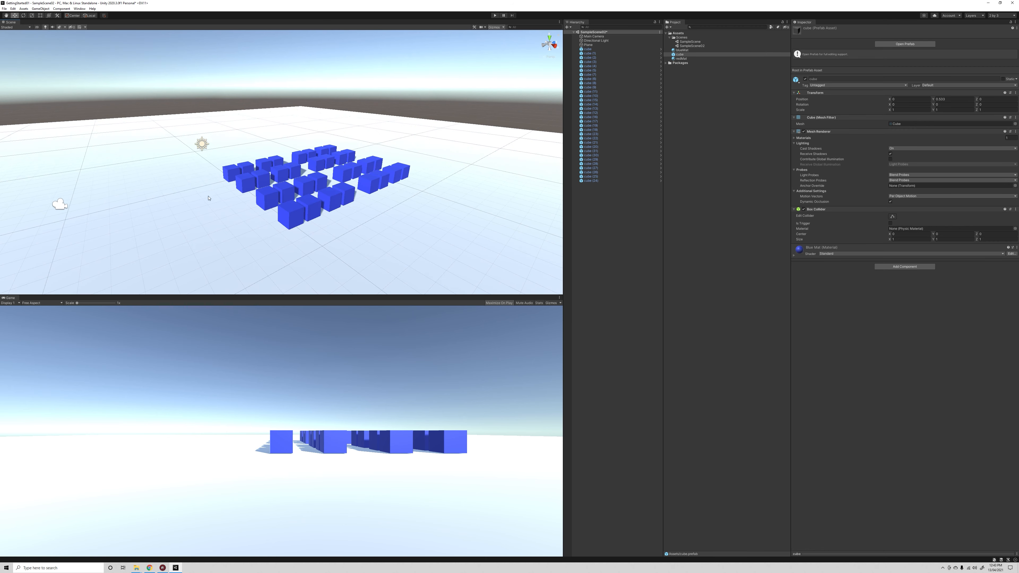
{"action": "key", "text": "alt"}
Review the available game object types and component categories without adding any
{"action": "left_click", "coordinate": [40, 8]}
{"action": "mouse_move", "coordinate": [49, 64]}
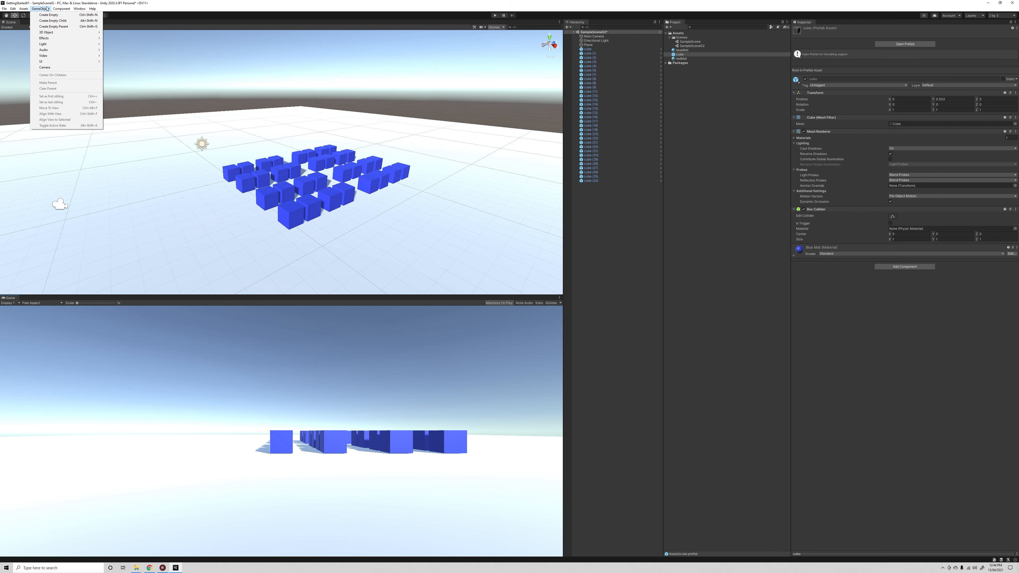
{"action": "mouse_move", "coordinate": [67, 9]}
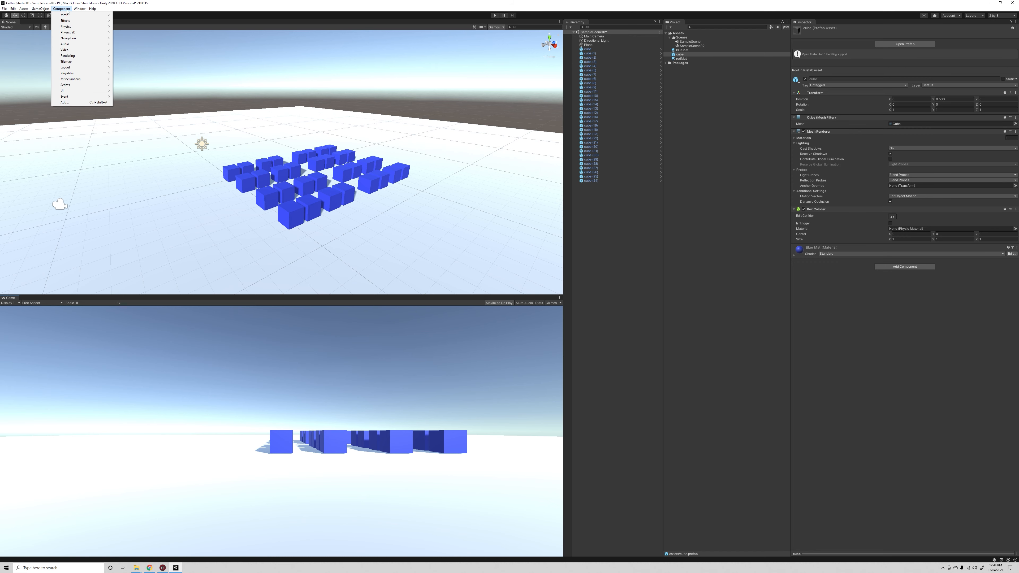
{"action": "left_click", "coordinate": [67, 10]}
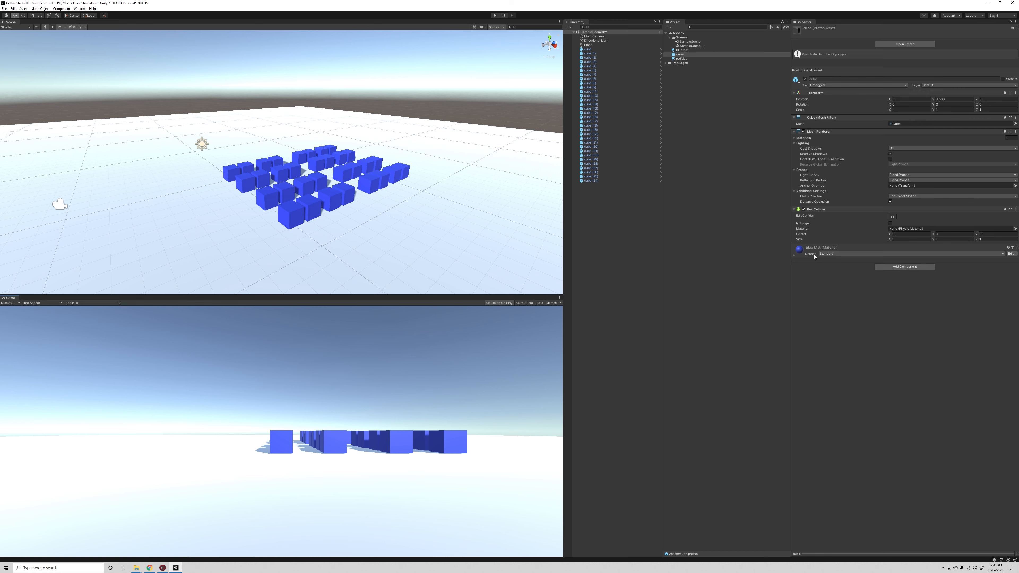
{"action": "left_click", "coordinate": [59, 15]}
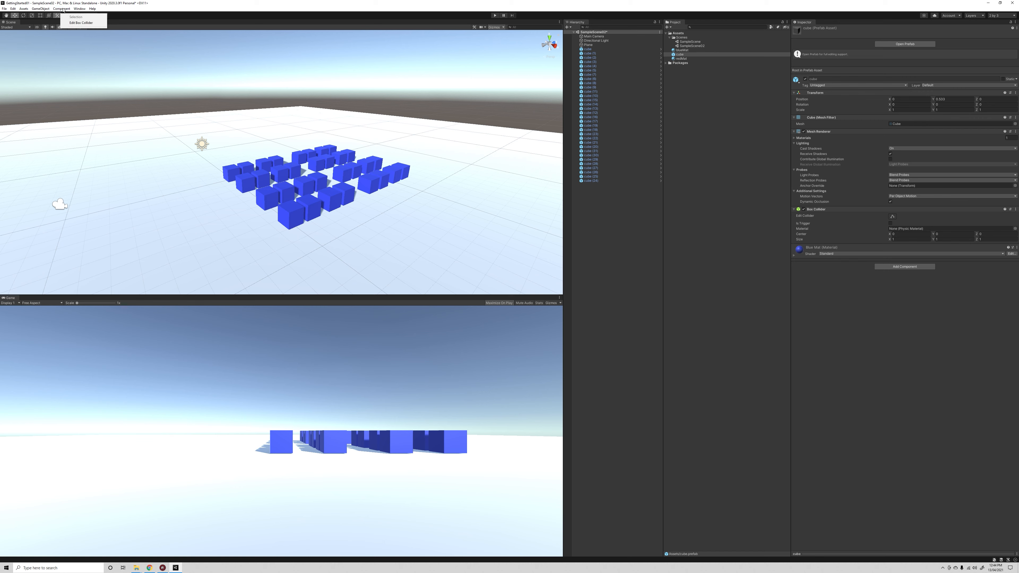
{"action": "left_click", "coordinate": [63, 9]}
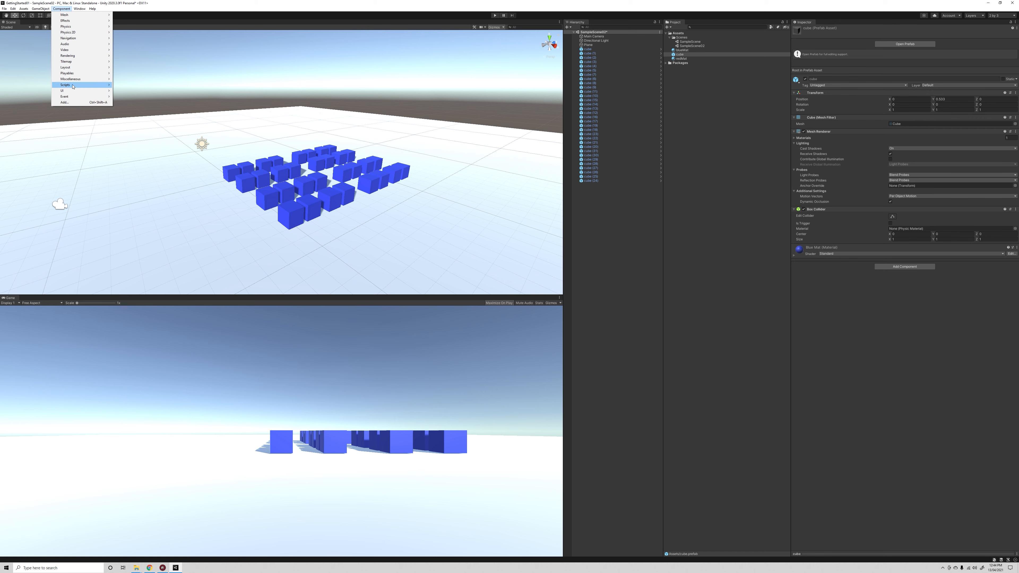
{"action": "mouse_move", "coordinate": [73, 86]}
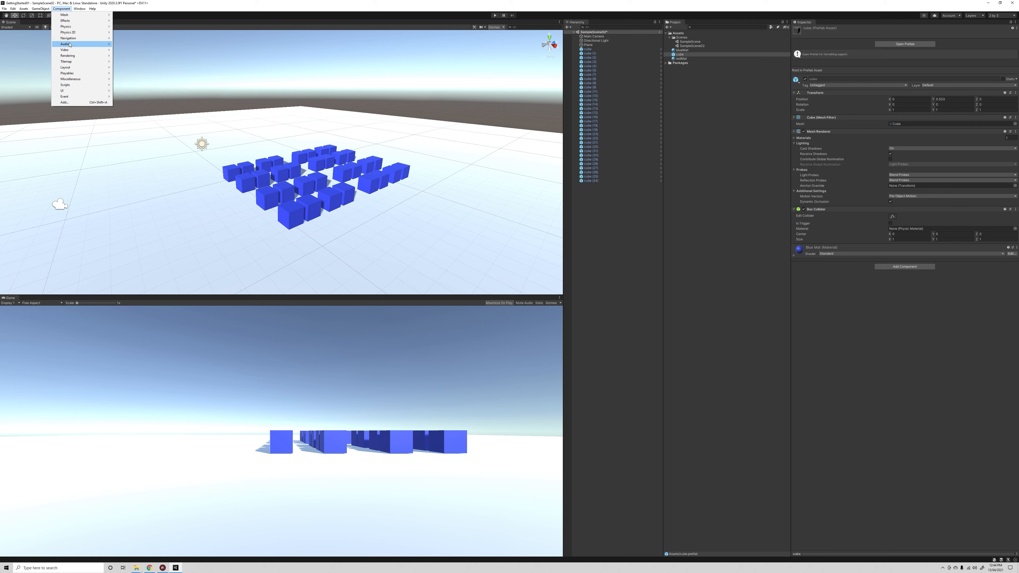
{"action": "left_click", "coordinate": [62, 10]}
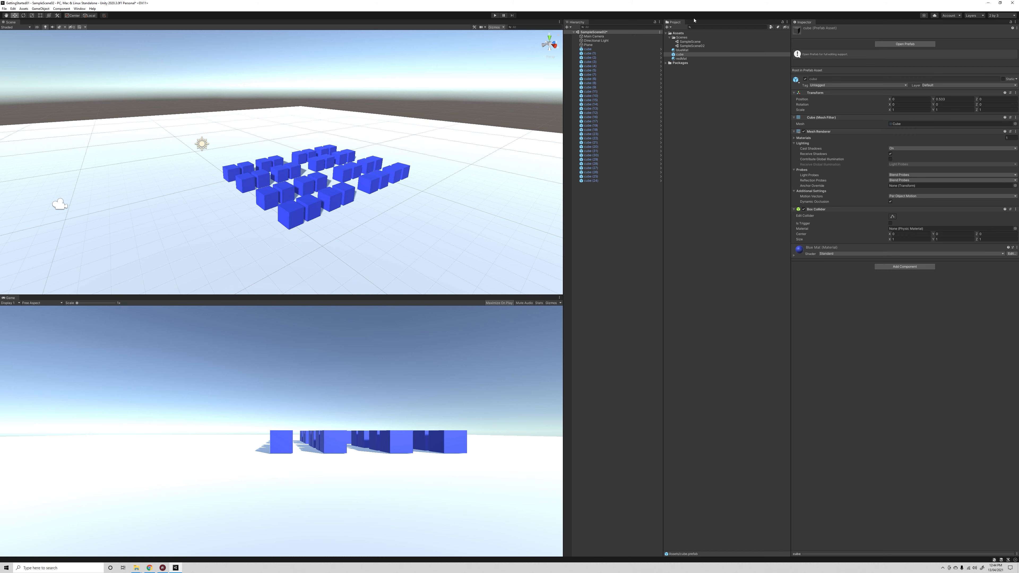
Open the FPS_Controller package from the UnityDemo folder for import as a custom package
{"action": "right_click", "coordinate": [706, 128]}
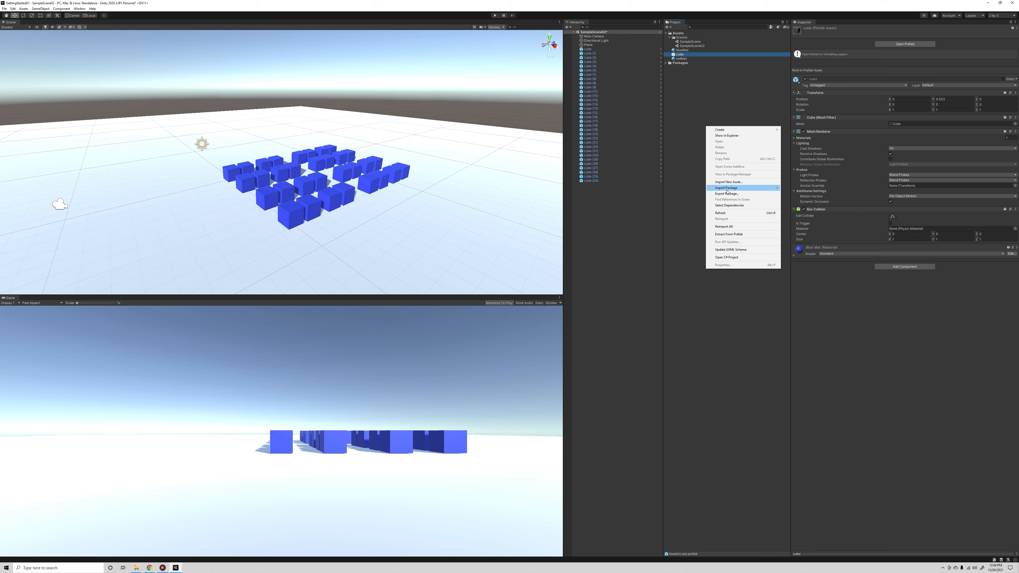
{"action": "mouse_move", "coordinate": [727, 190]}
{"action": "left_click", "coordinate": [799, 188]}
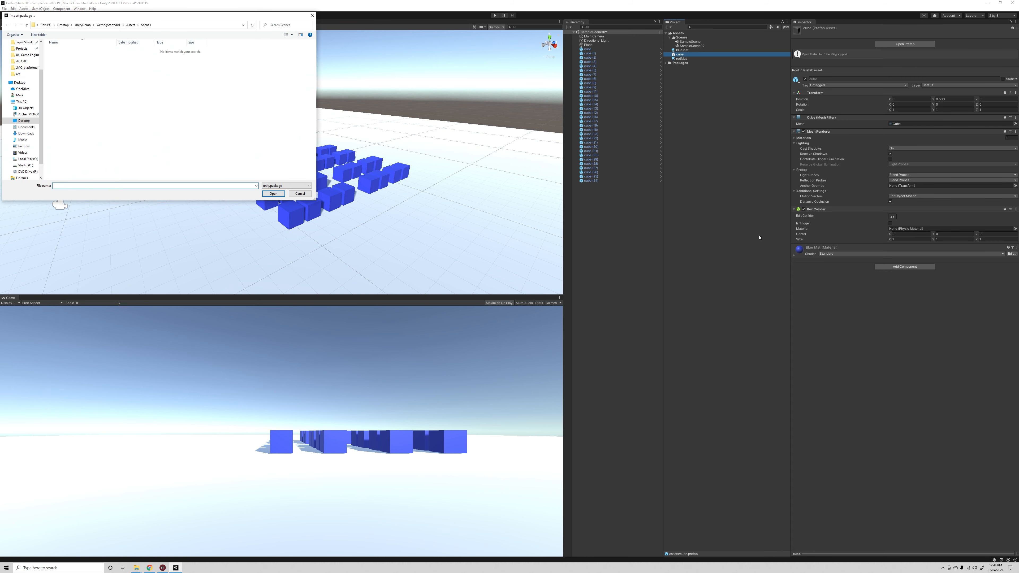
{"action": "left_click_drag", "start_coordinate": [192, 16], "coordinate": [246, 40]}
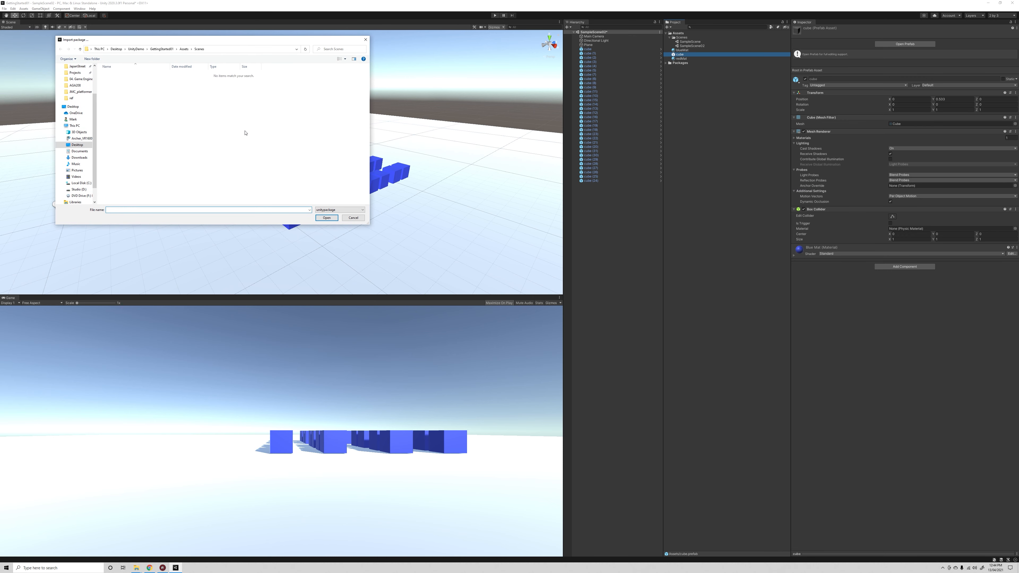
{"action": "left_click", "coordinate": [138, 51]}
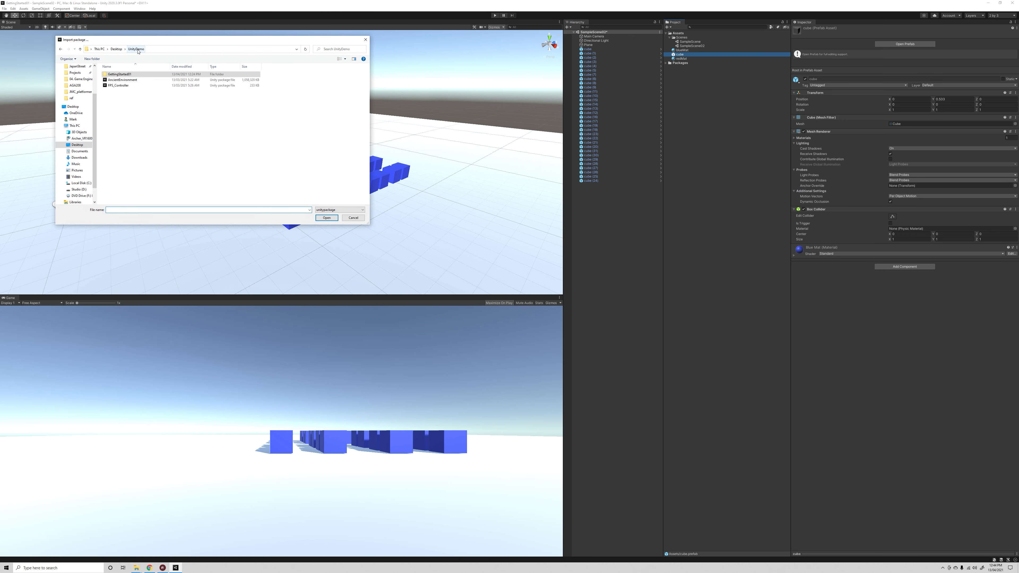
{"action": "left_click", "coordinate": [118, 86]}
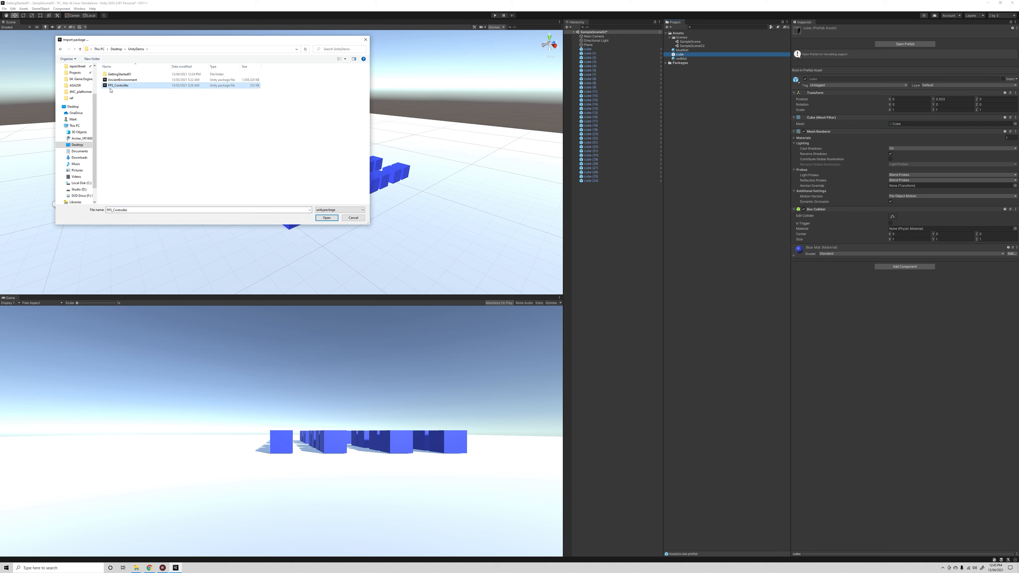
{"action": "left_click", "coordinate": [327, 218]}
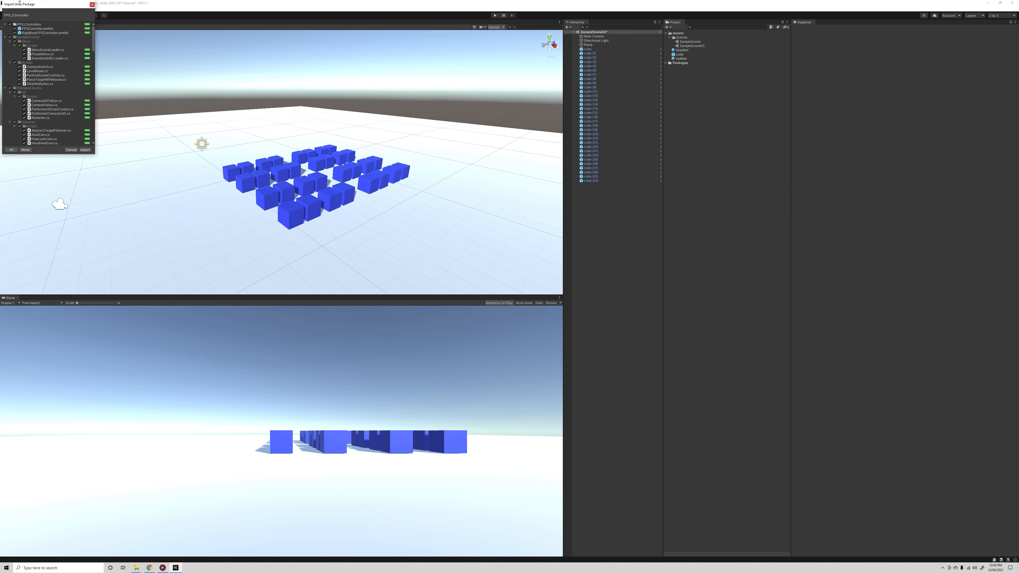
Review the contents of the FPS_Controller package and import all of its items
{"action": "left_click_drag", "start_coordinate": [30, 5], "coordinate": [119, 81]}
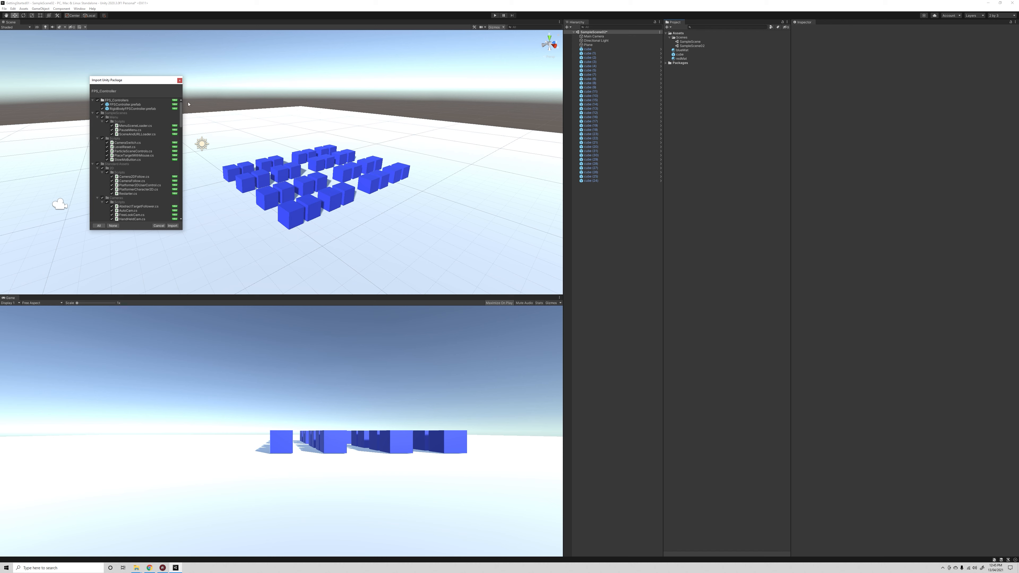
{"action": "left_click_drag", "start_coordinate": [181, 104], "coordinate": [179, 127]}
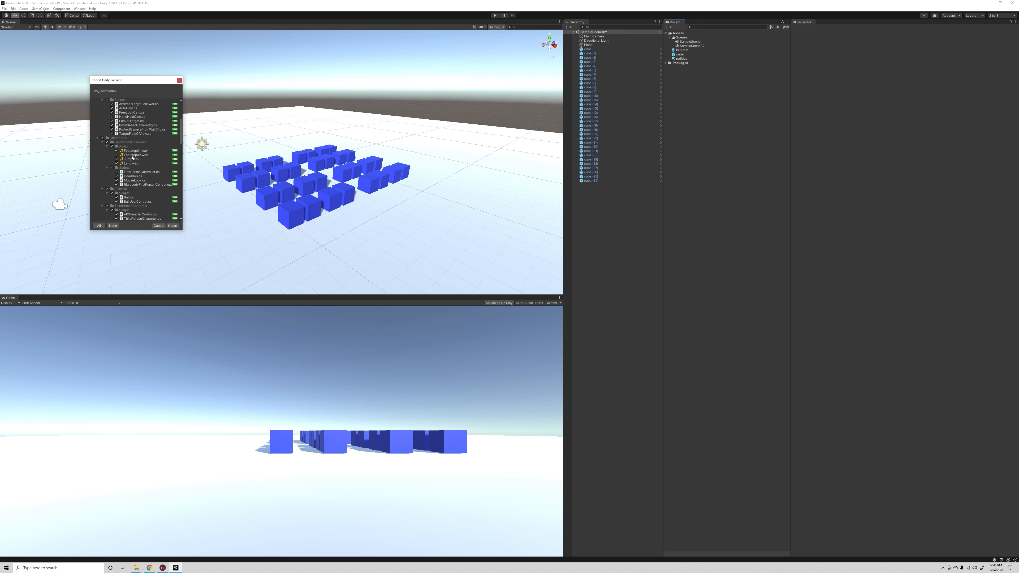
{"action": "scroll", "coordinate": [168, 135], "scroll_direction": "down", "scroll_amount": 5}
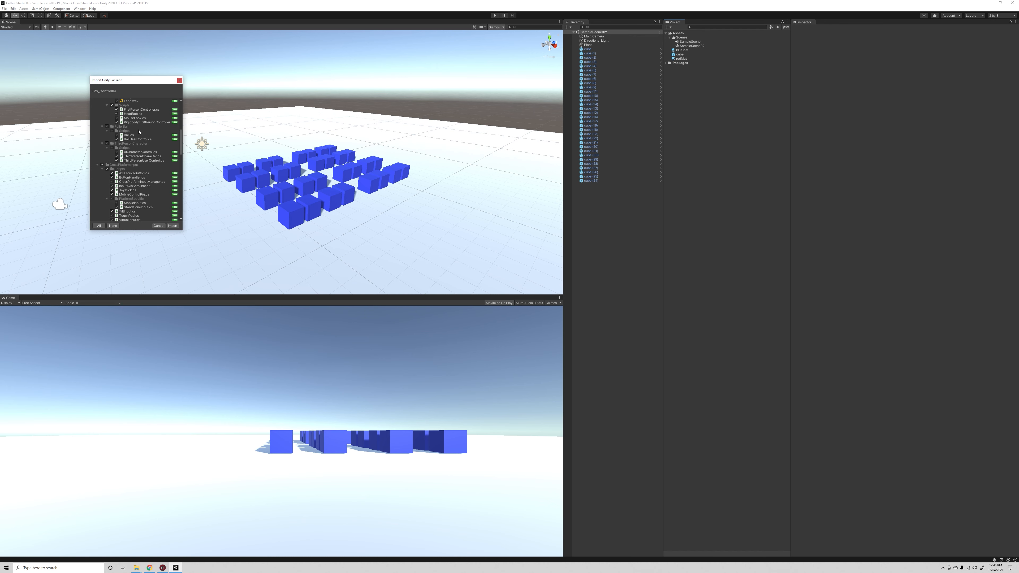
{"action": "left_click_drag", "start_coordinate": [180, 146], "coordinate": [186, 230]}
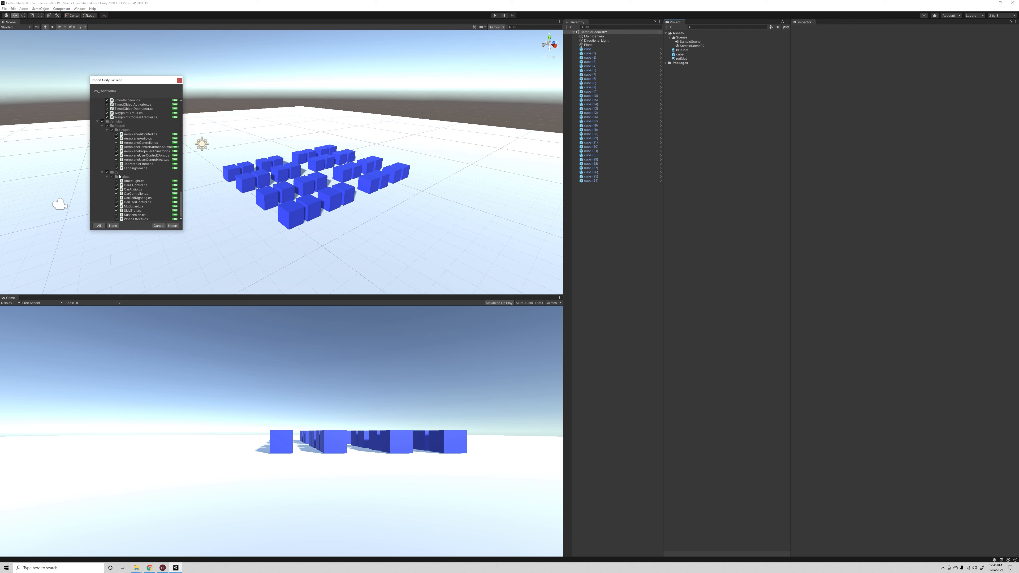
{"action": "left_click_drag", "start_coordinate": [183, 204], "coordinate": [177, 102]}
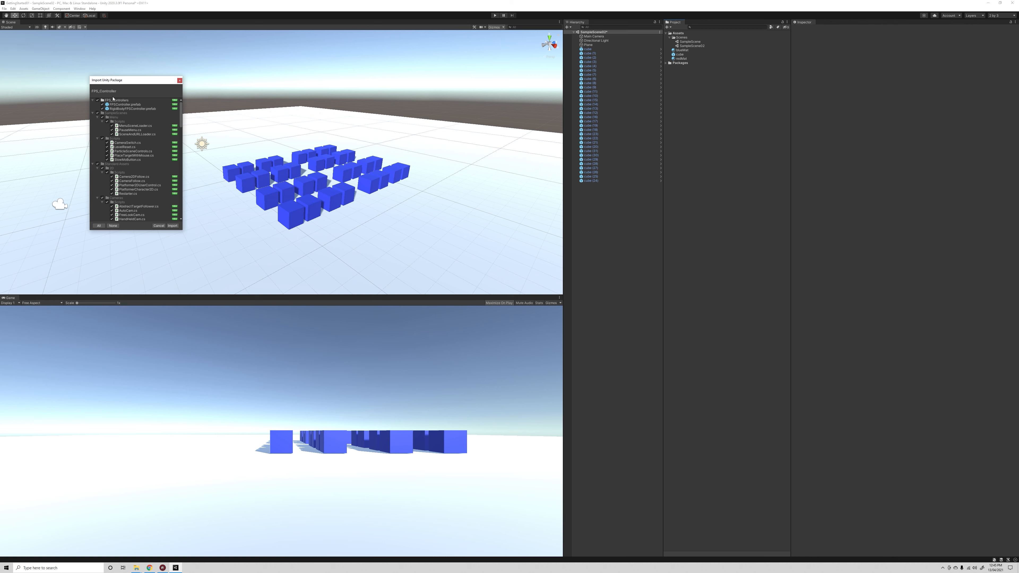
{"action": "left_click", "coordinate": [172, 225]}
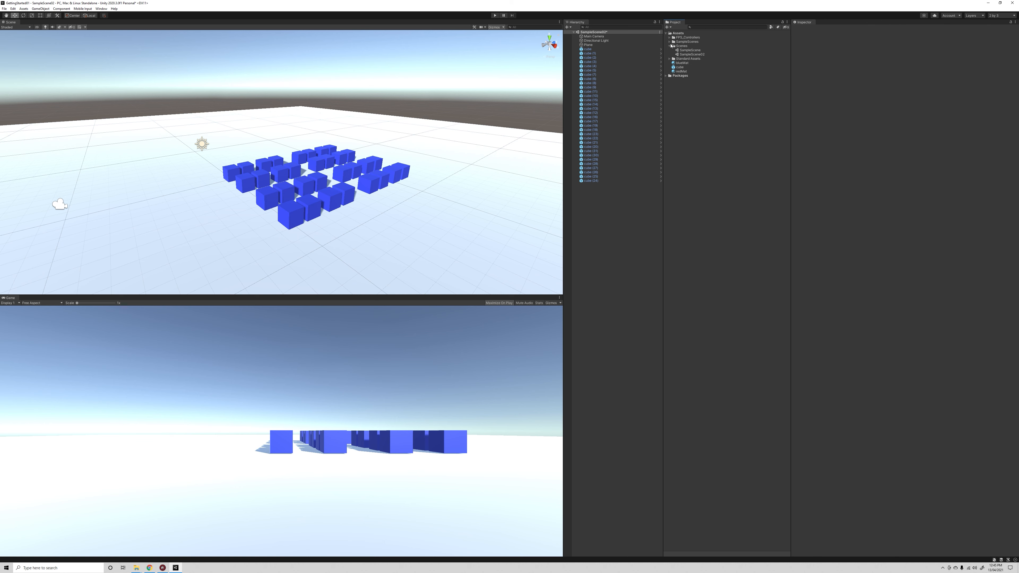
Collapse the Scenes folder, and inspect the material and cube assets and the FPSController prefab in the FPS_Controllers folder
{"action": "left_click", "coordinate": [671, 43]}
{"action": "left_click", "coordinate": [670, 47]}
{"action": "left_click", "coordinate": [683, 55]}
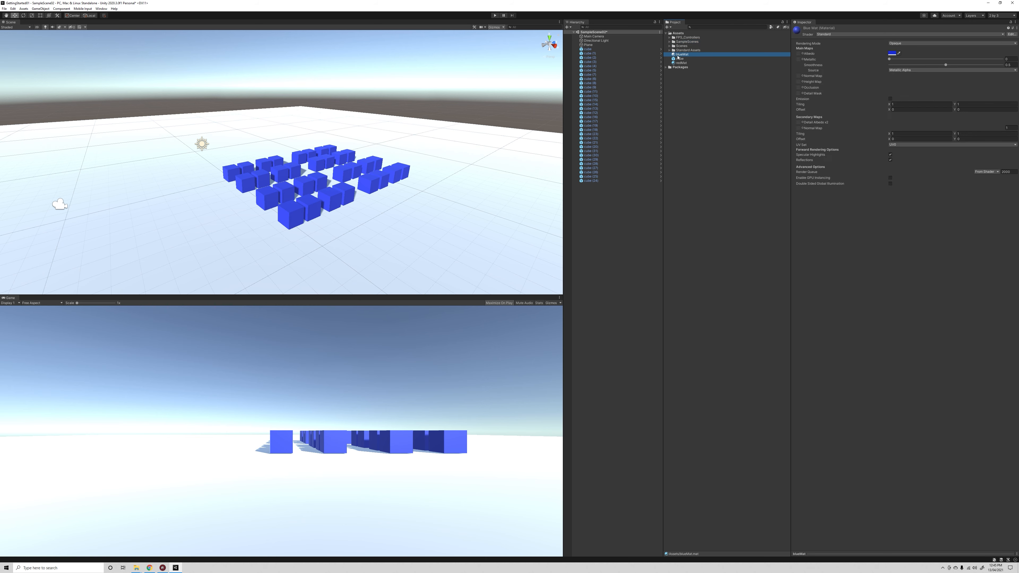
{"action": "left_click", "coordinate": [682, 58]}
{"action": "left_click", "coordinate": [682, 54]}
{"action": "left_click", "coordinate": [682, 63]}
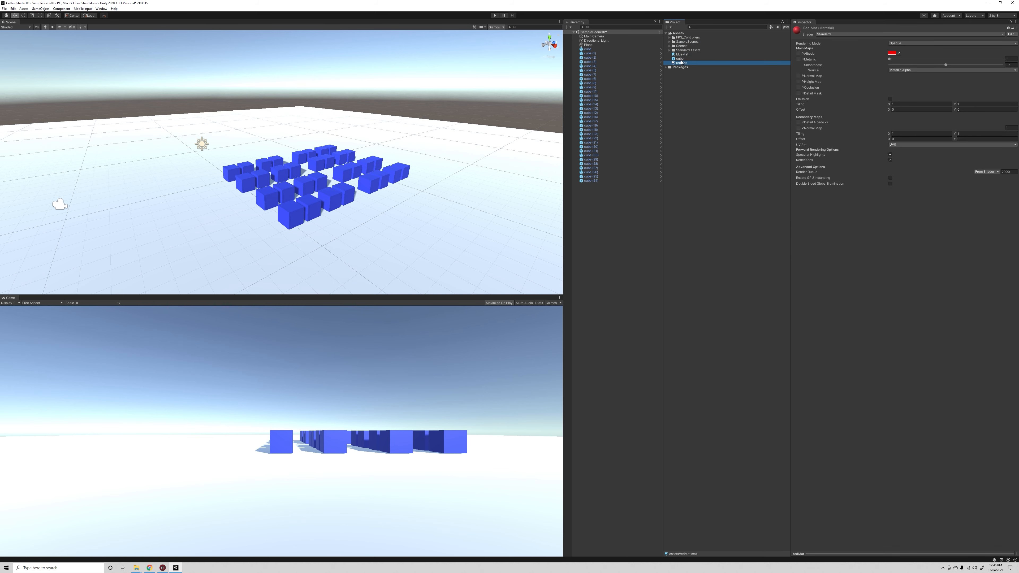
{"action": "left_click", "coordinate": [682, 55]}
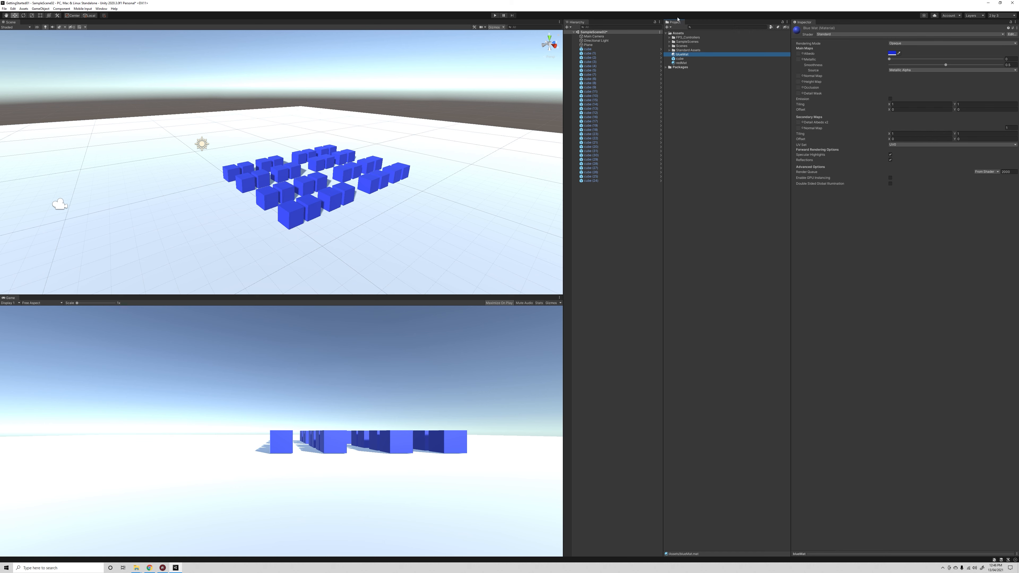
{"action": "left_click", "coordinate": [670, 38]}
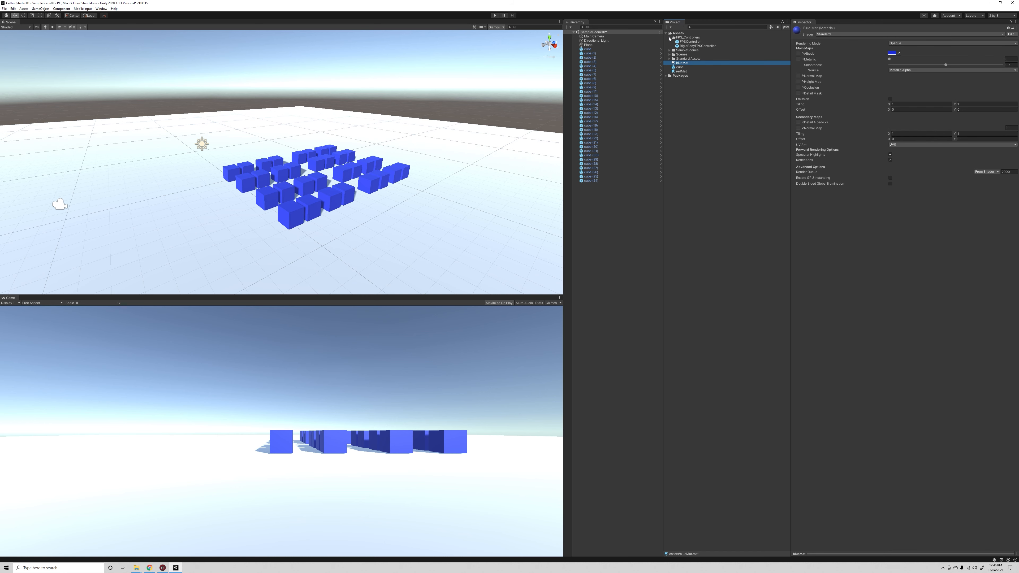
{"action": "left_click", "coordinate": [687, 41]}
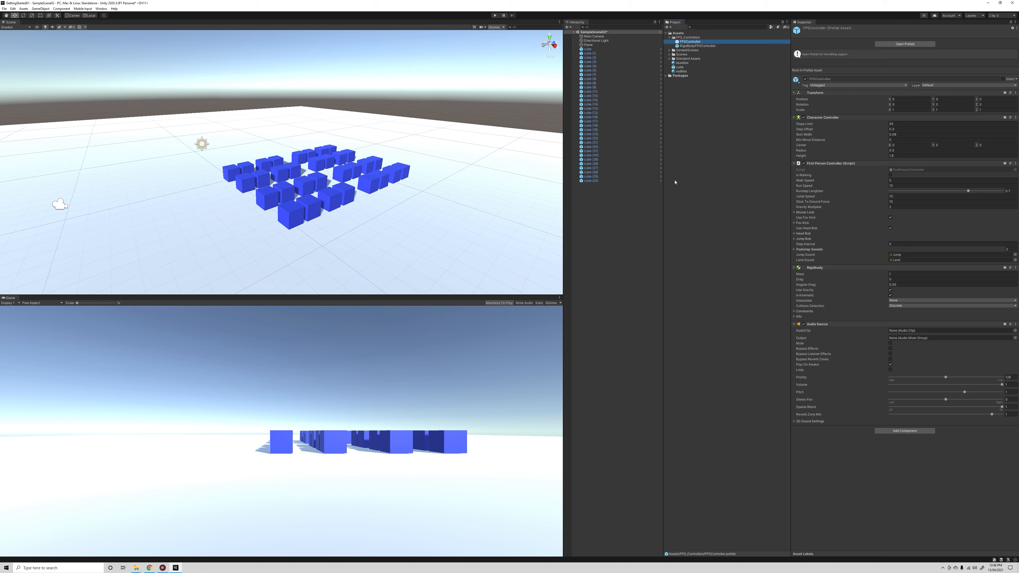
Delete the Main Camera from the scene
{"action": "left_click", "coordinate": [586, 36]}
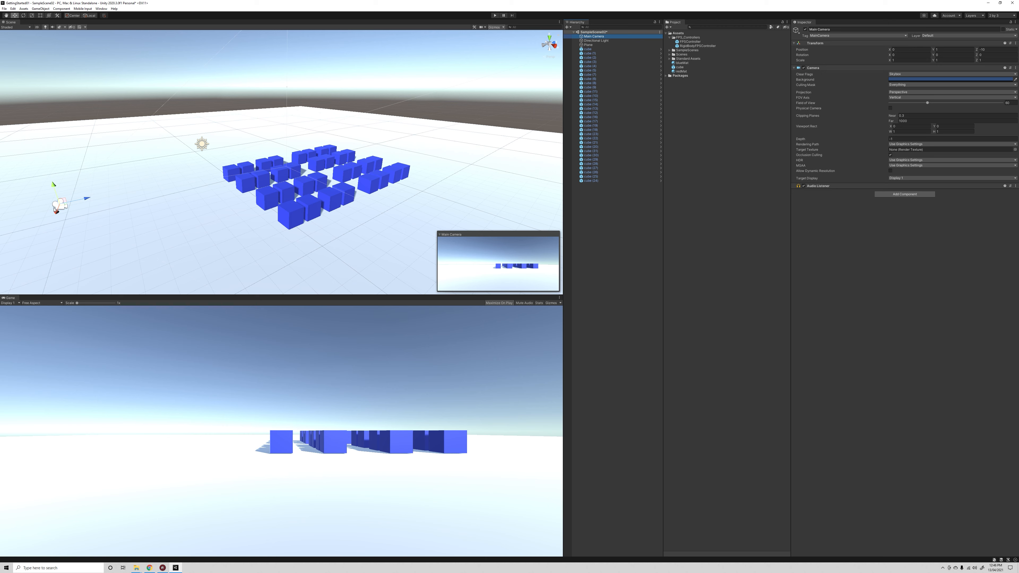
{"action": "left_click", "coordinate": [595, 41]}
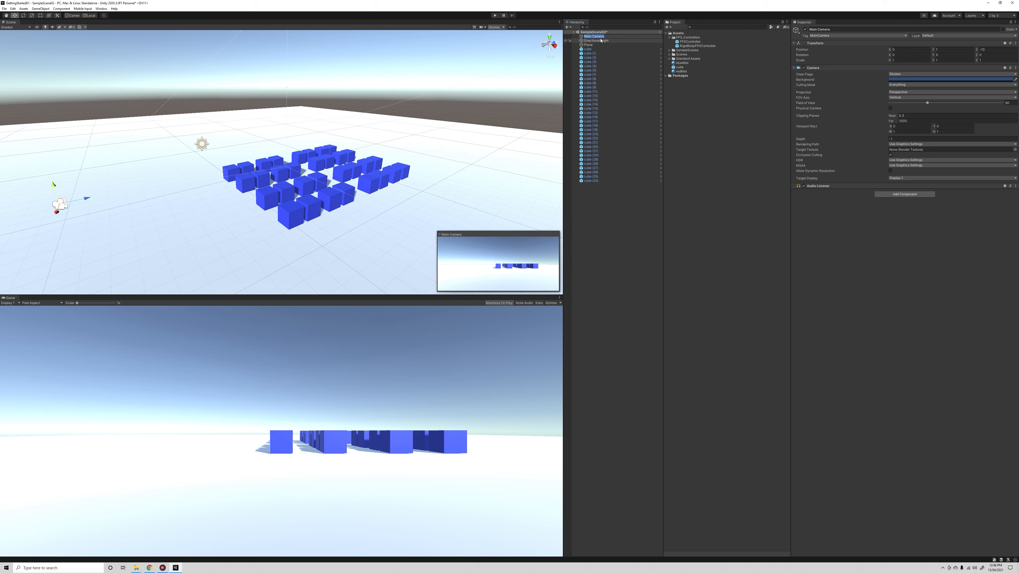
{"action": "left_click", "coordinate": [600, 36]}
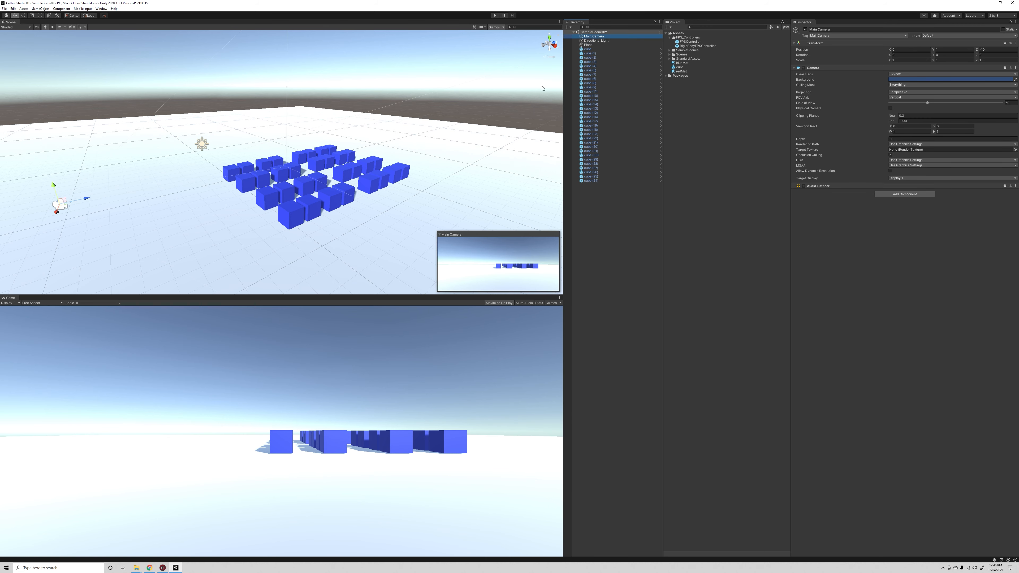
{"action": "key", "text": "Delete"}
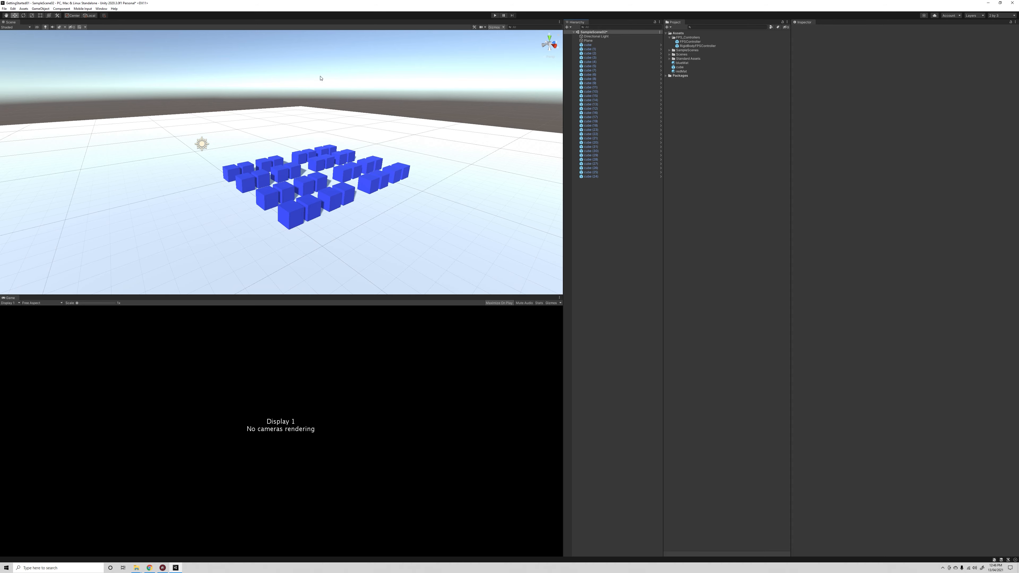
Try adding the FPSController prefab to the scene hierarchy and undo the addition
{"action": "left_click_drag", "start_coordinate": [369, 146], "coordinate": [383, 226], "text": "alt"}
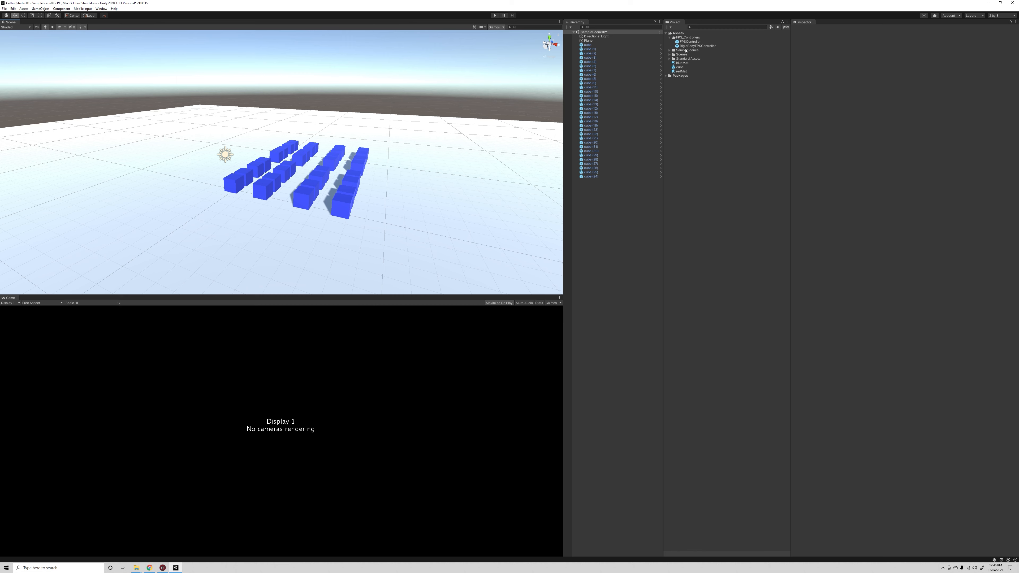
{"action": "left_click", "coordinate": [690, 42]}
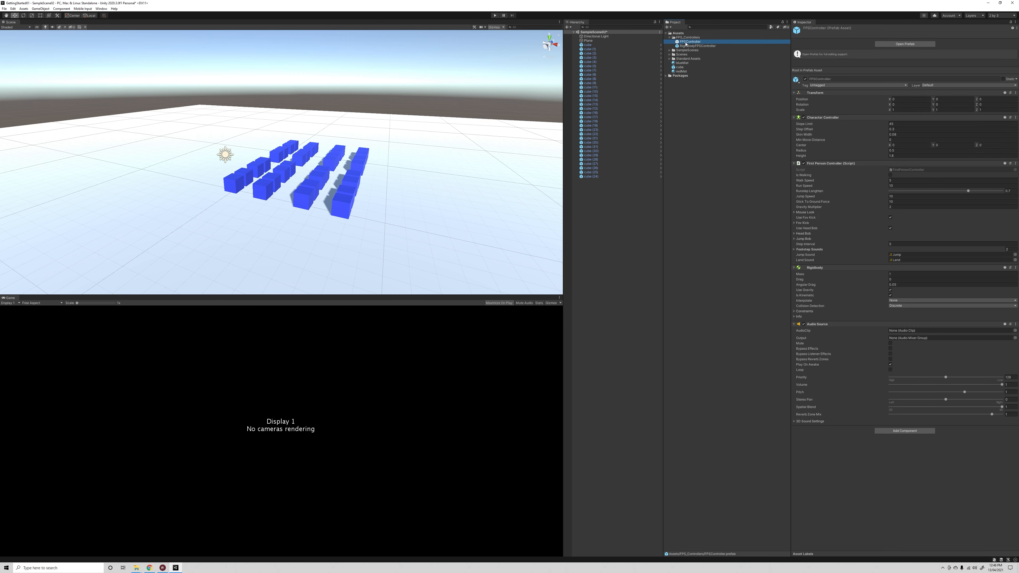
{"action": "left_click_drag", "start_coordinate": [685, 44], "coordinate": [598, 253]}
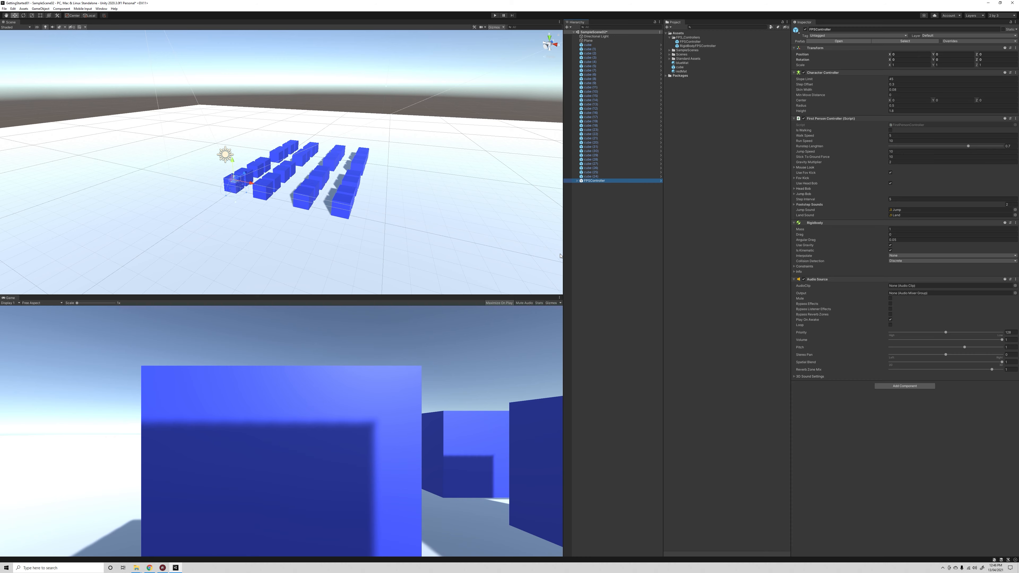
{"action": "key", "text": "ctrl+z"}
Place the FPSController prefab on the plane in front of the cube grid and move it slightly closer to the cubes
{"action": "left_click_drag", "start_coordinate": [561, 103], "coordinate": [280, 242]}
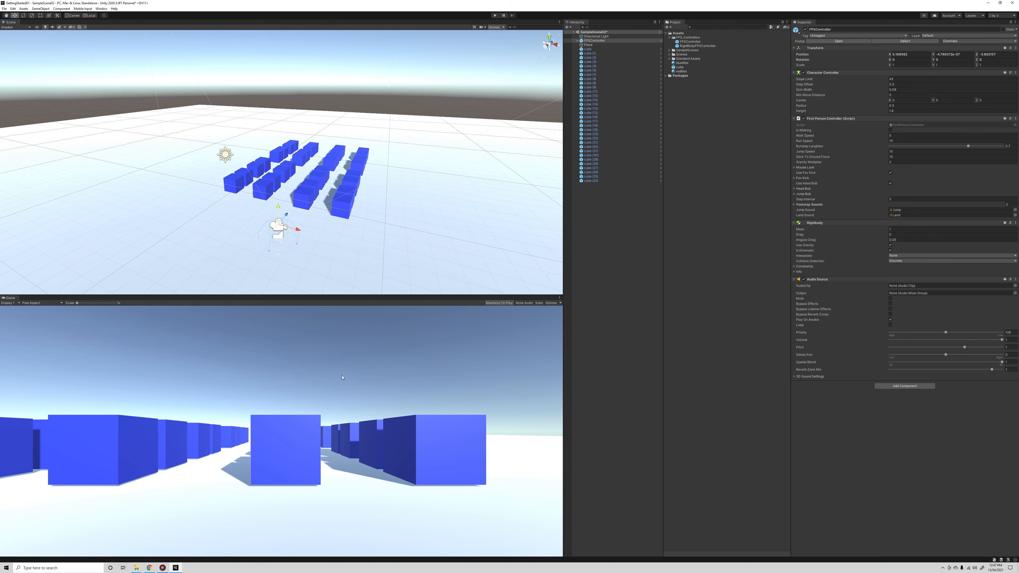
{"action": "left_click", "coordinate": [289, 218]}
{"action": "left_click", "coordinate": [595, 40]}
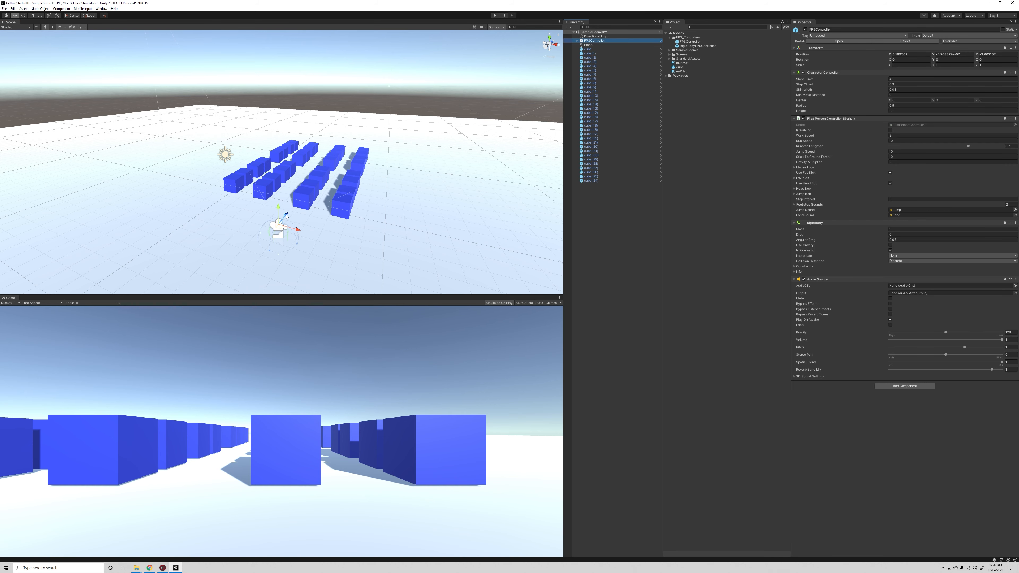
{"action": "left_click_drag", "start_coordinate": [286, 216], "coordinate": [290, 205]}
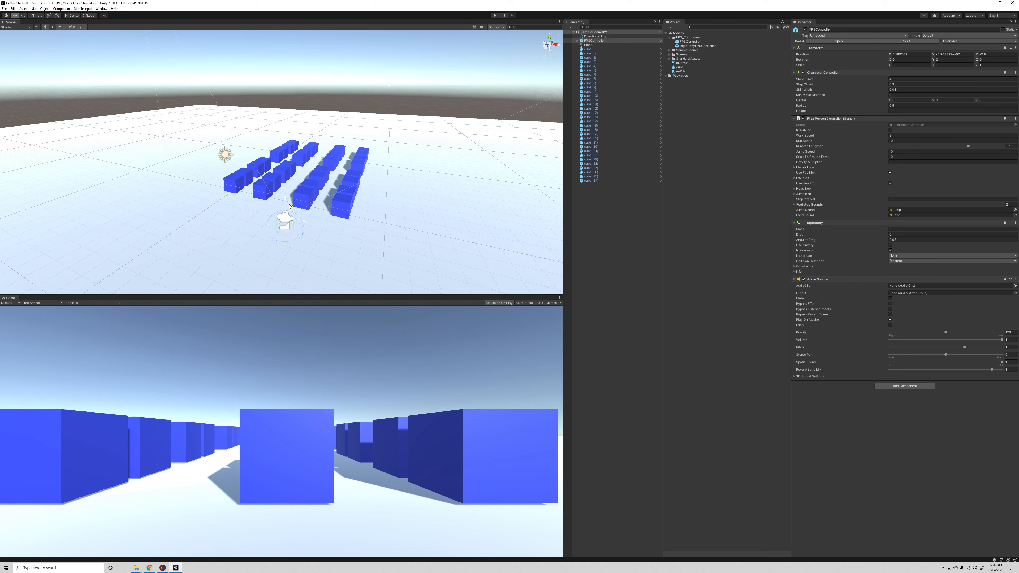
Enlarge the Game view and reframe the Scene view on the FPSController and the cube grid from a front corner
{"action": "left_click_drag", "start_coordinate": [390, 238], "coordinate": [328, 217], "text": "alt"}
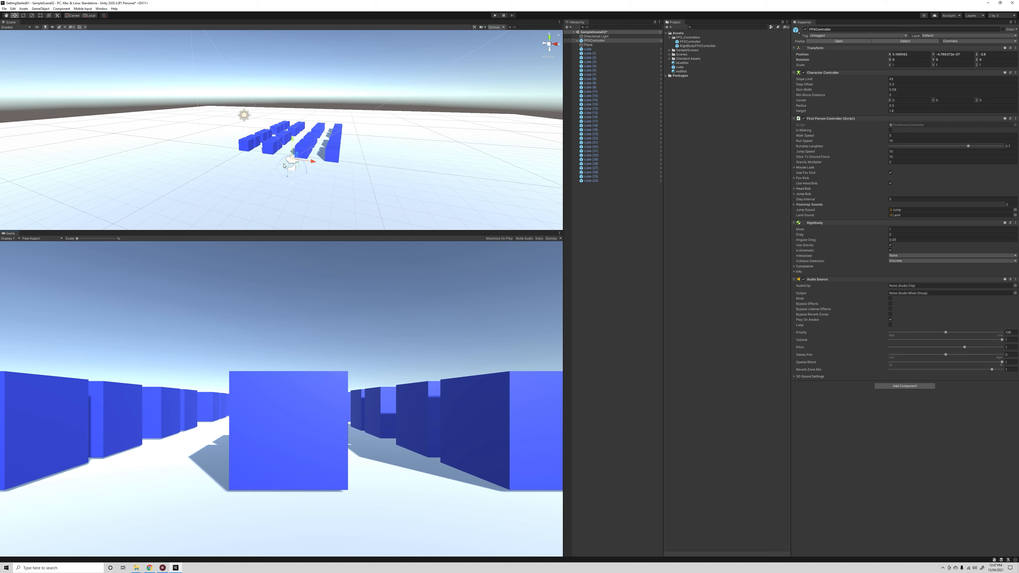
{"action": "left_click_drag", "start_coordinate": [366, 155], "coordinate": [266, 182], "text": "alt"}
{"action": "right_click_drag", "start_coordinate": [265, 182], "coordinate": [382, 171], "text": "alt"}
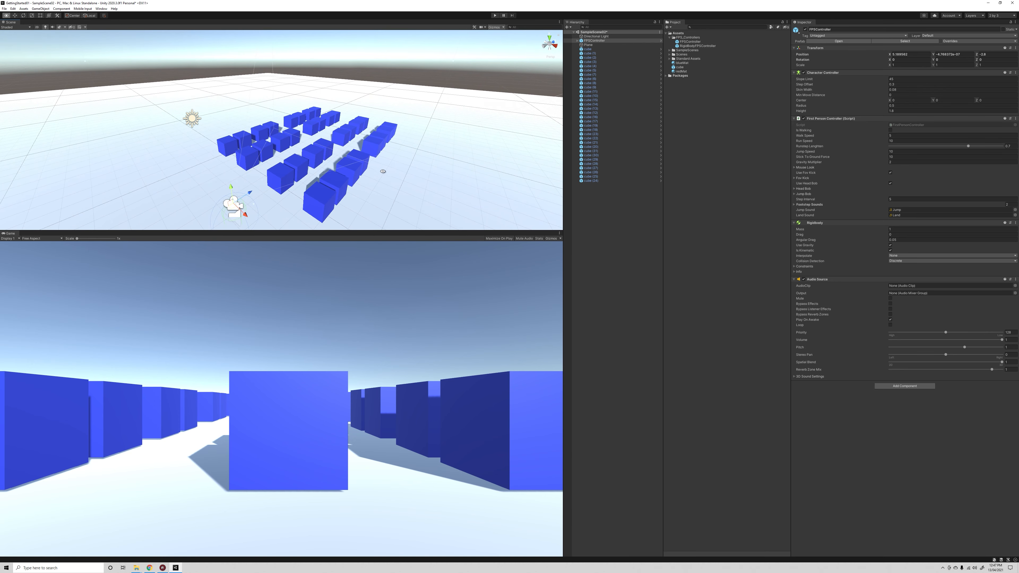
{"action": "middle_click_drag", "start_coordinate": [382, 170], "coordinate": [392, 151]}
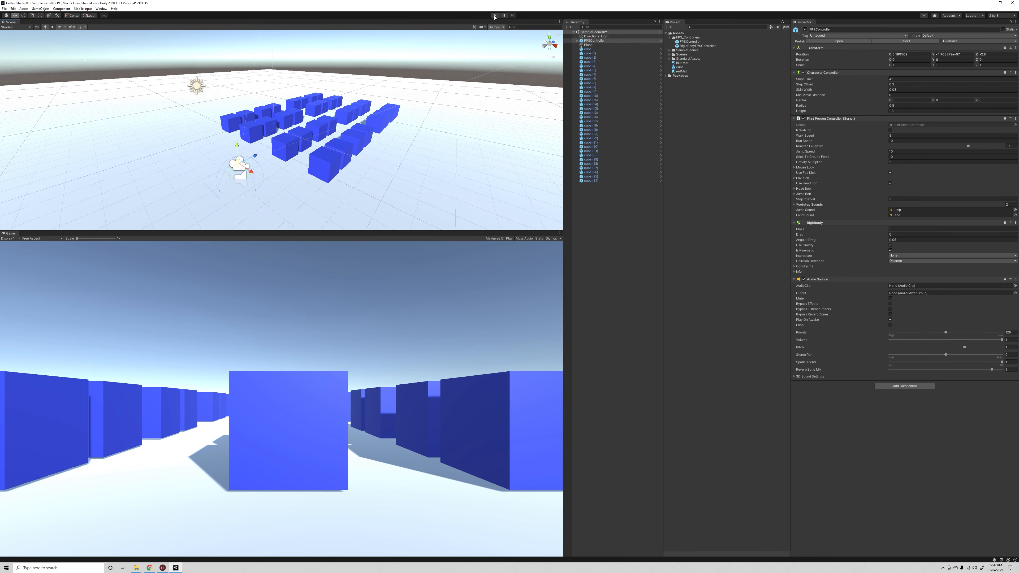
Enter play mode and walk the player back, forth and sideways in front of the cube grid
{"action": "left_click", "coordinate": [495, 16]}
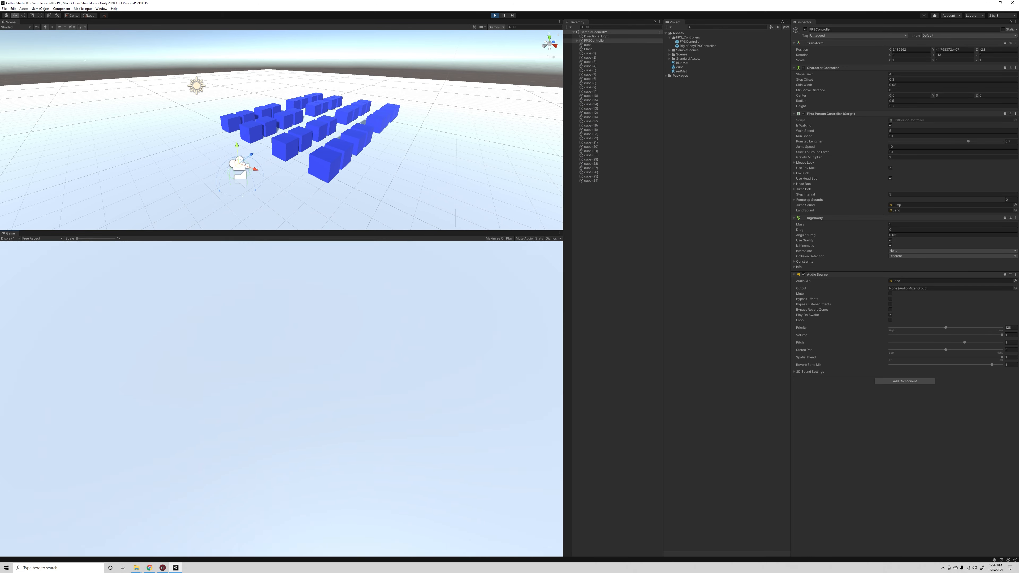
{"action": "key", "text": "a"}
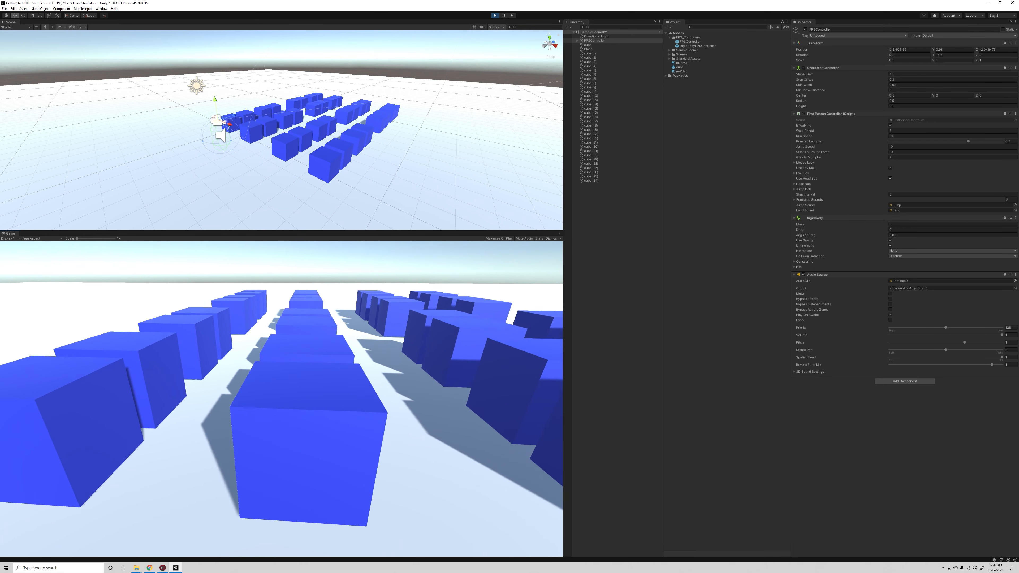
{"action": "key", "text": "s"}
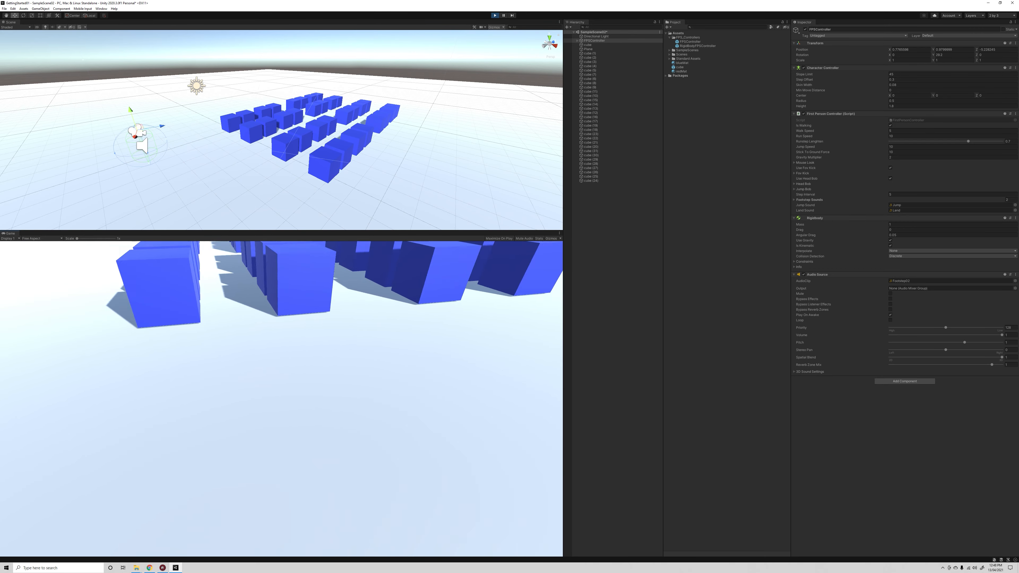
{"action": "key", "text": "d"}
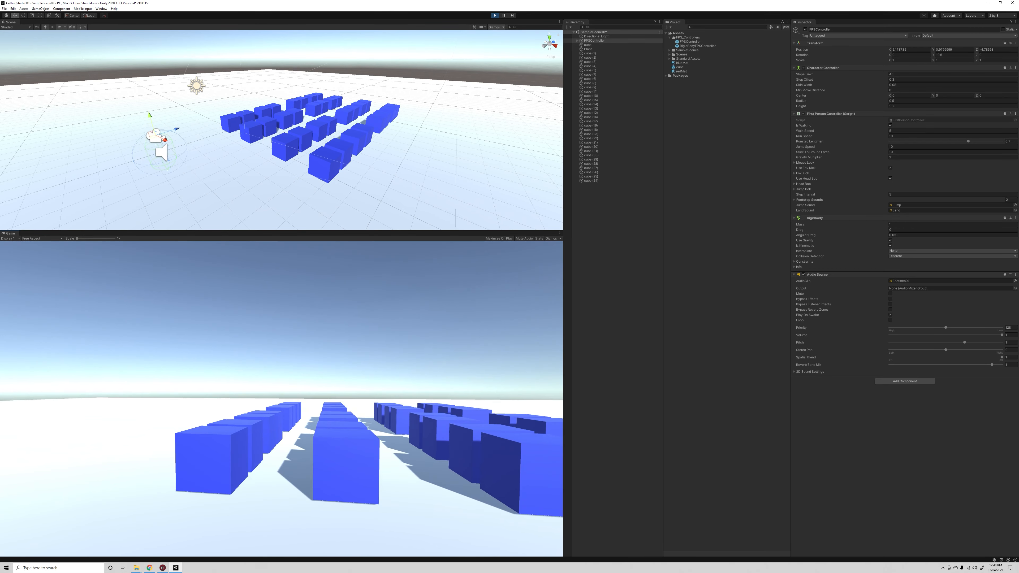
{"action": "key", "text": "w"}
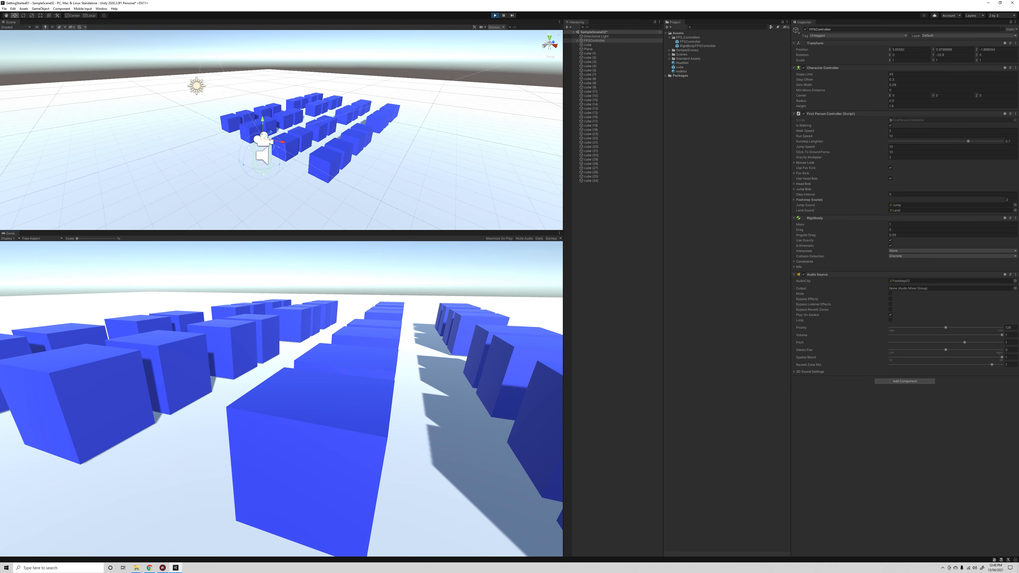
{"action": "key", "text": "s"}
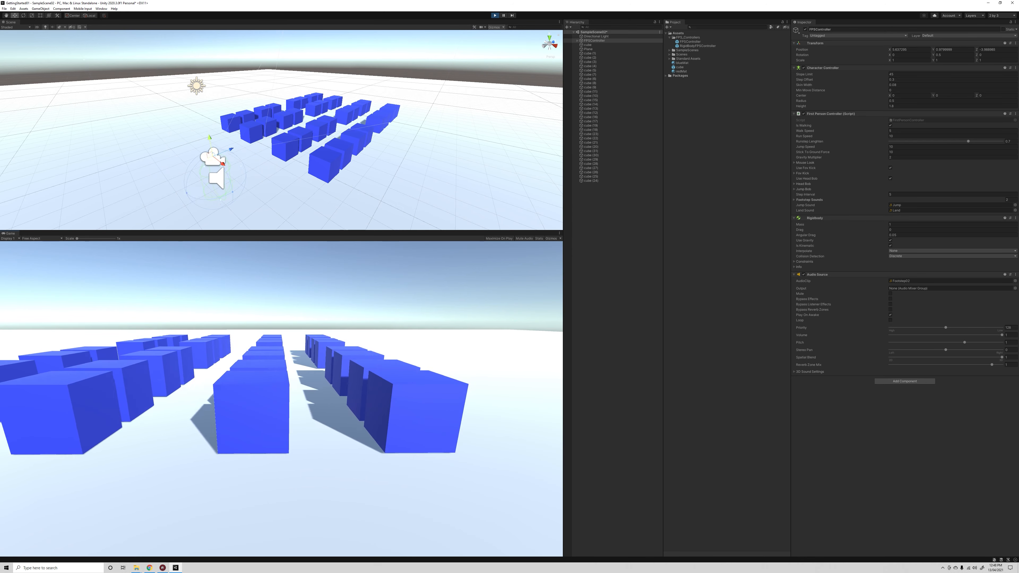
{"action": "key", "text": "w"}
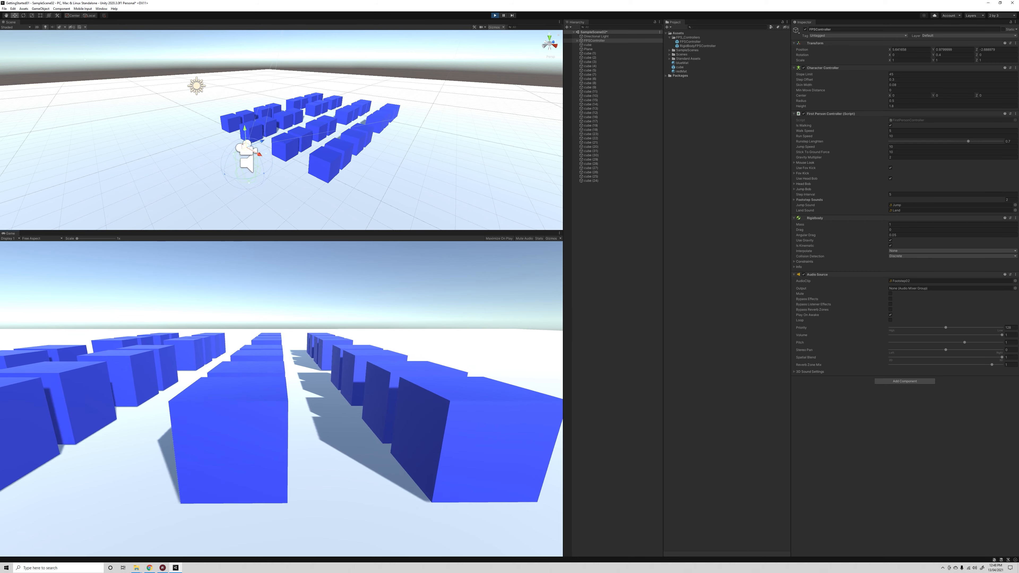
{"action": "key", "text": "d"}
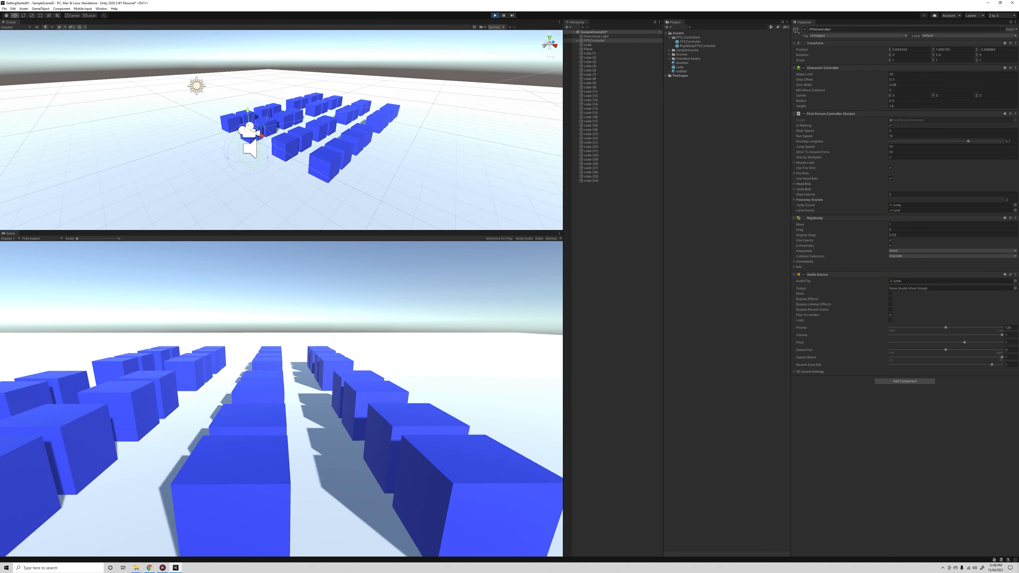
{"action": "key", "text": "w"}
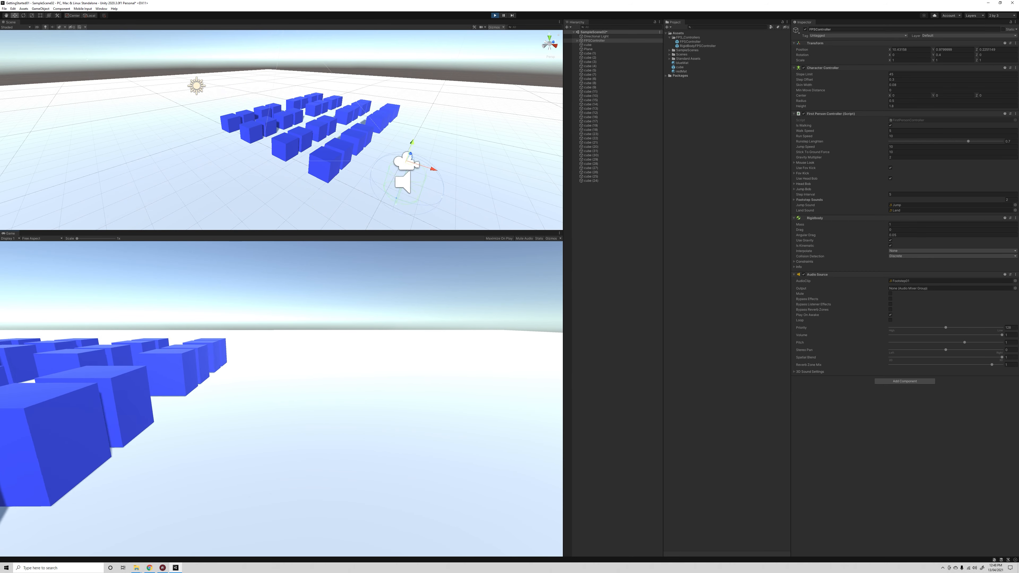
Run the player around the side of the cube grid, through the cubes and back to the front
{"action": "key", "text": "shift+d"}
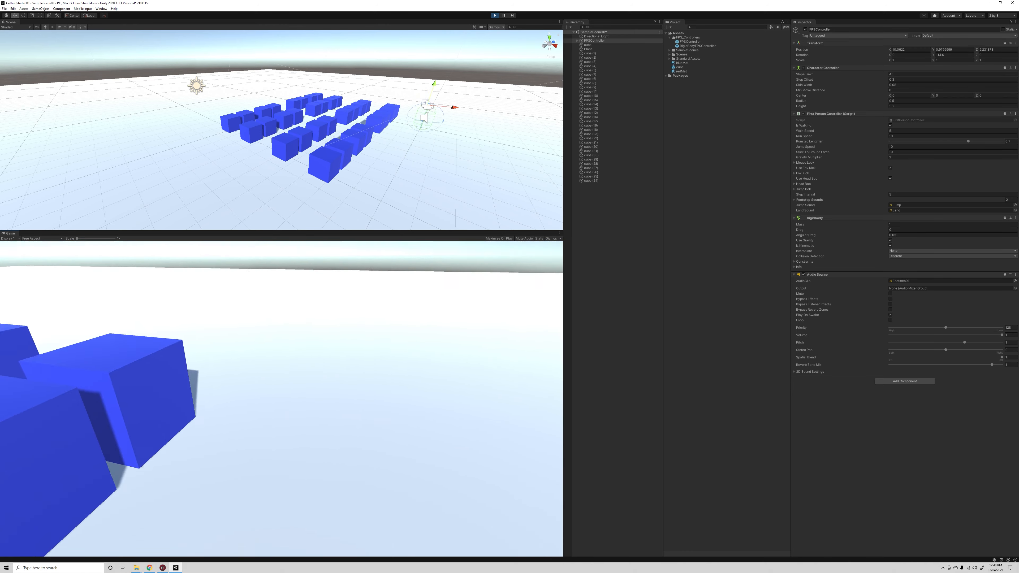
{"action": "key", "text": "w"}
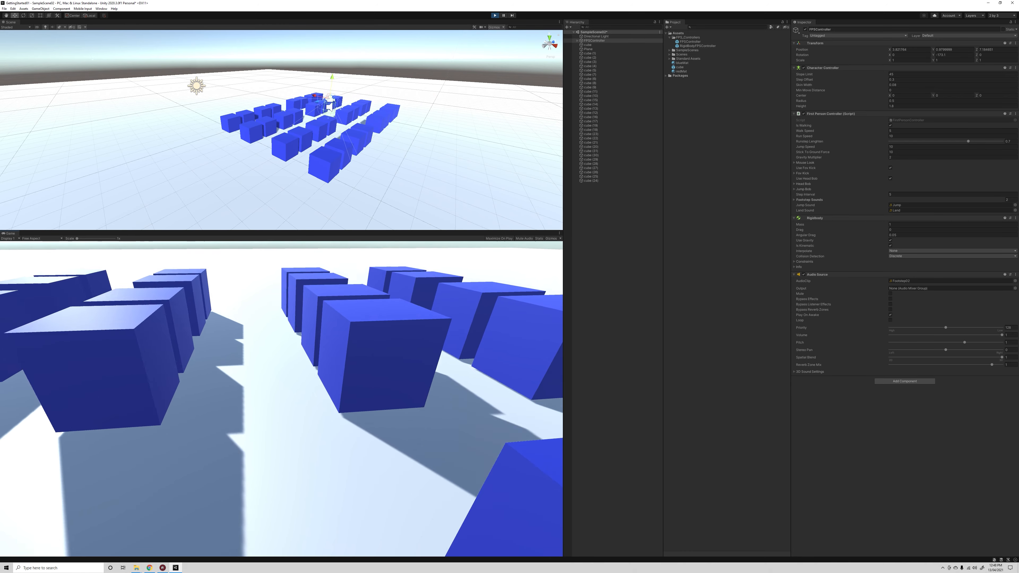
{"action": "key", "text": "w"}
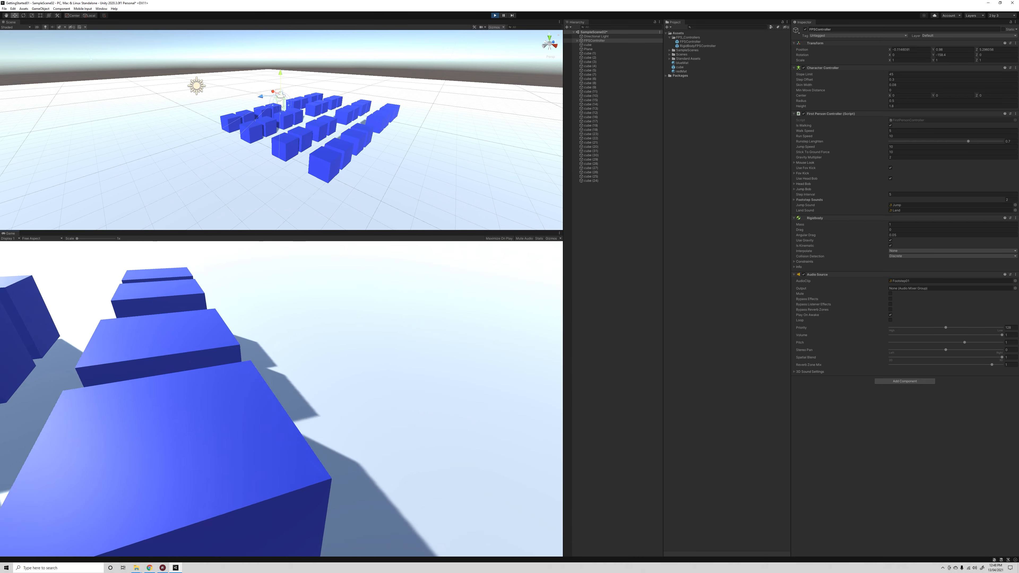
{"action": "key", "text": "w"}
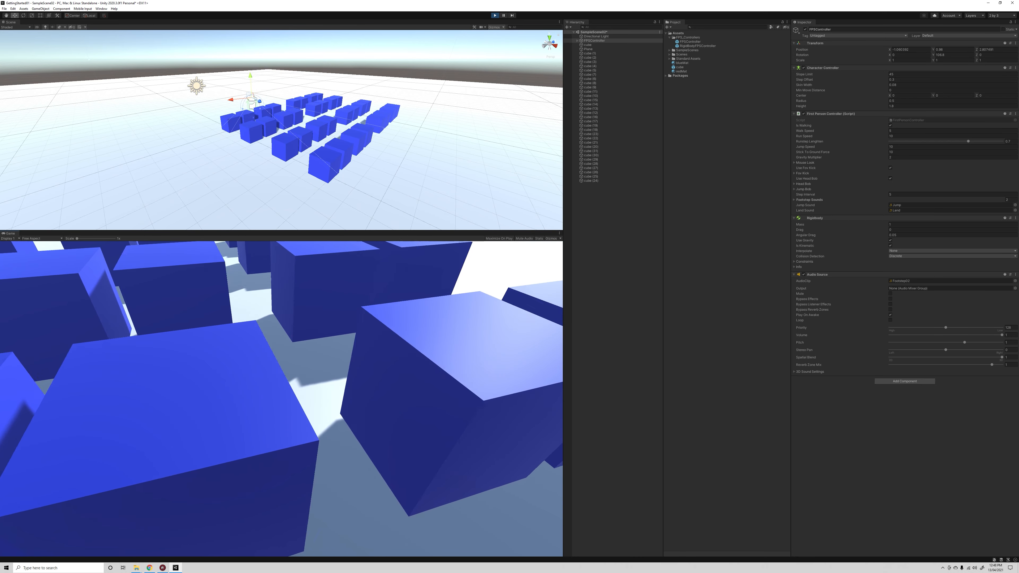
{"action": "key", "text": "d"}
{"action": "key", "text": "w"}
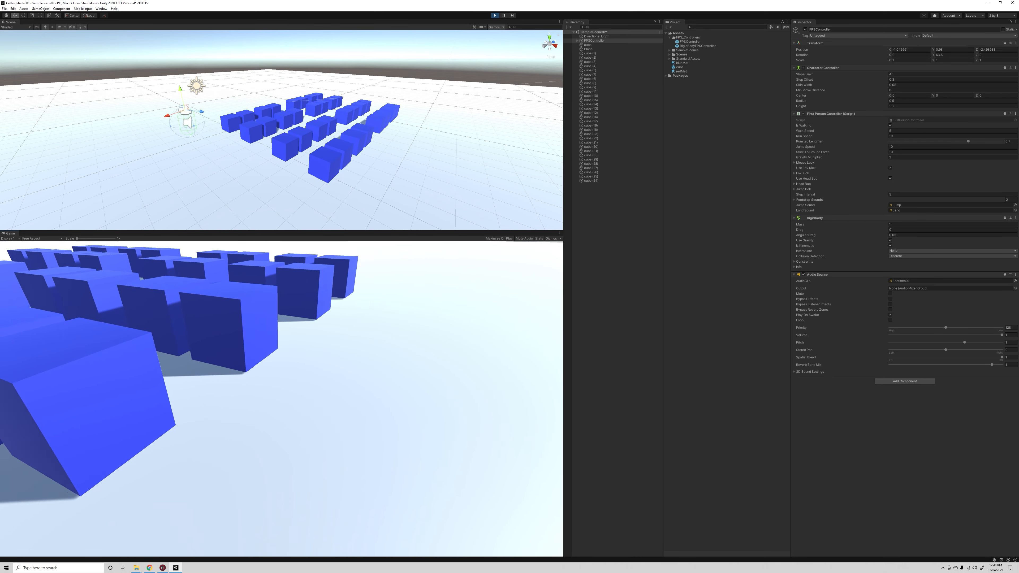
{"action": "key", "text": "w"}
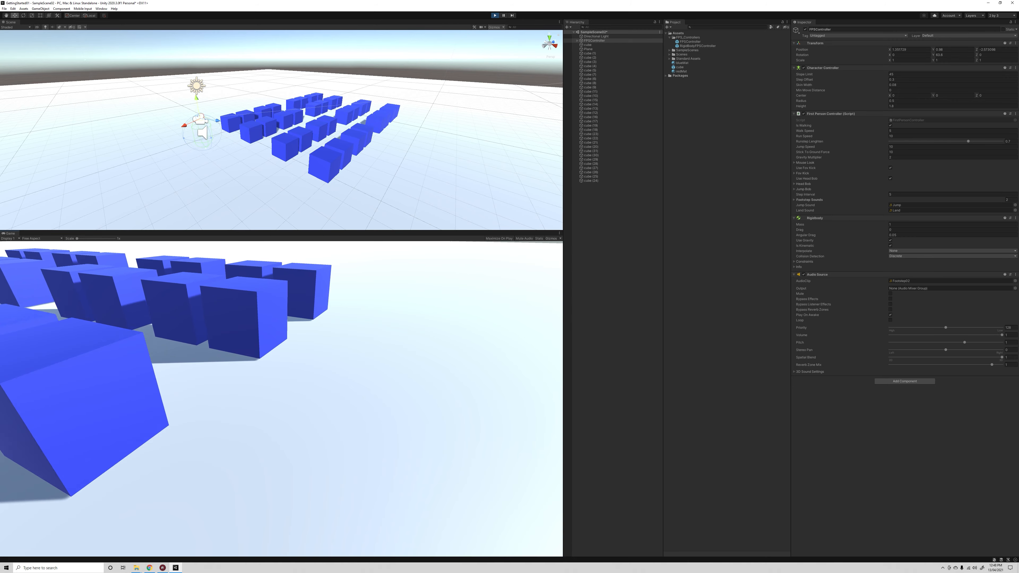
{"action": "key", "text": "s"}
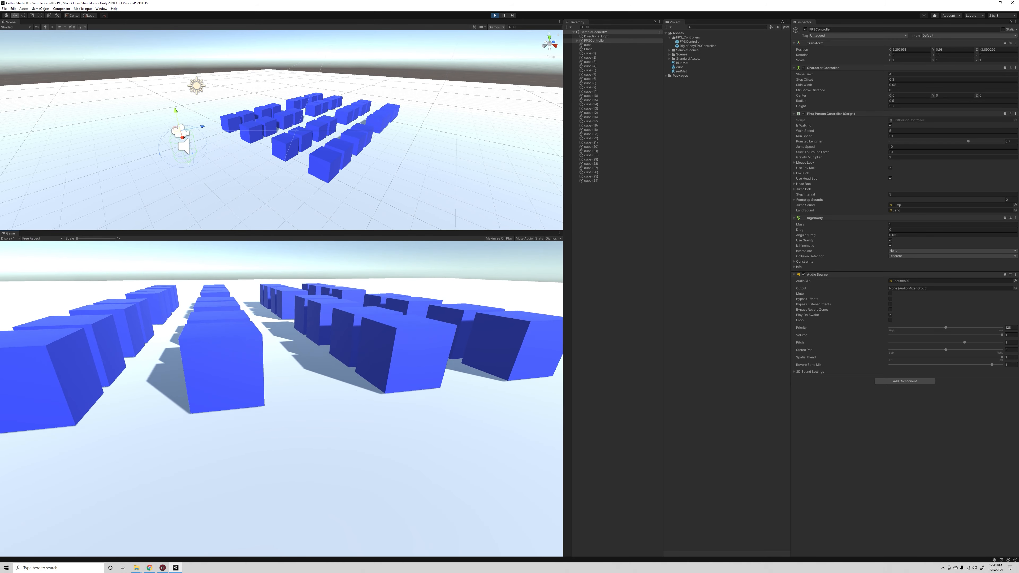
Jump the player over the cube grid, release the cursor and stop play mode
{"action": "key", "text": "w"}
{"action": "key", "text": "space"}
{"action": "key", "text": "a"}
{"action": "key", "text": "w"}
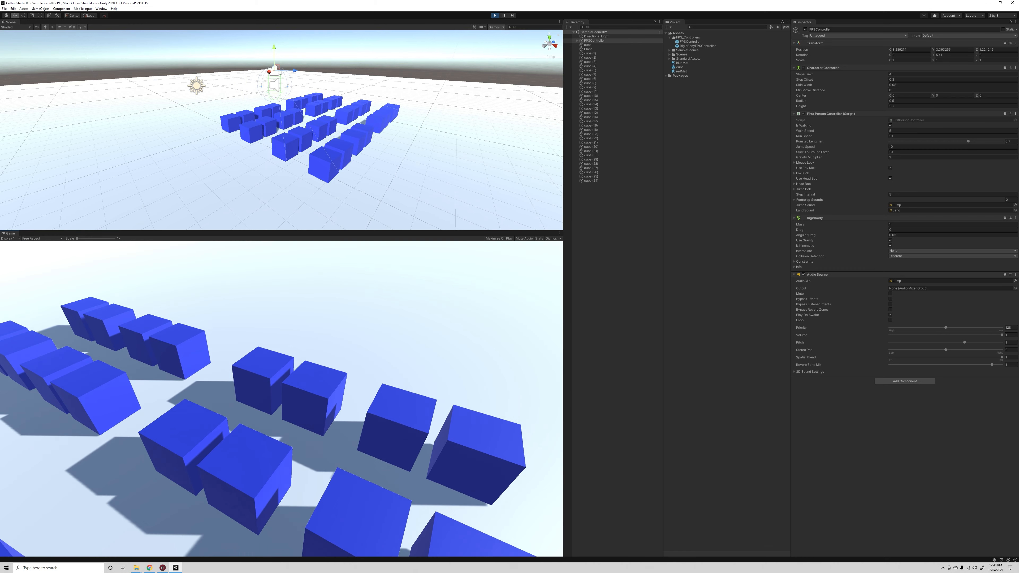
{"action": "key", "text": "w"}
{"action": "key", "text": "space"}
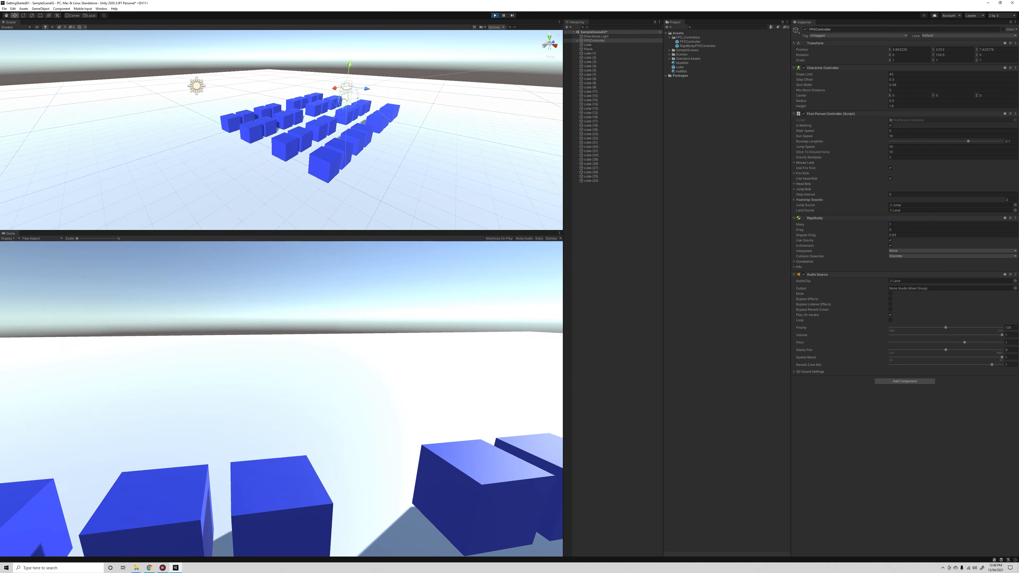
{"action": "key", "text": "Escape"}
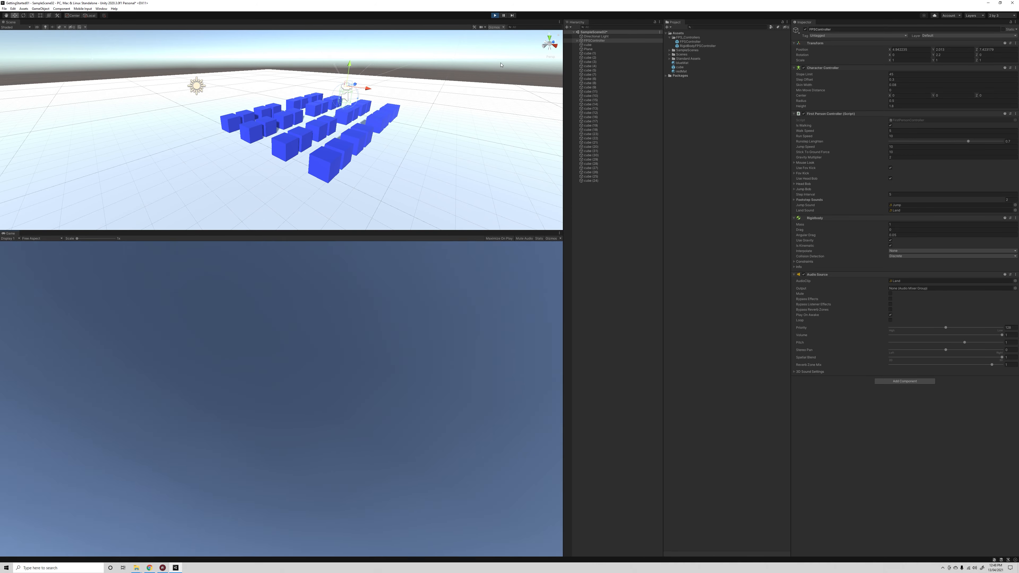
{"action": "left_click", "coordinate": [495, 16]}
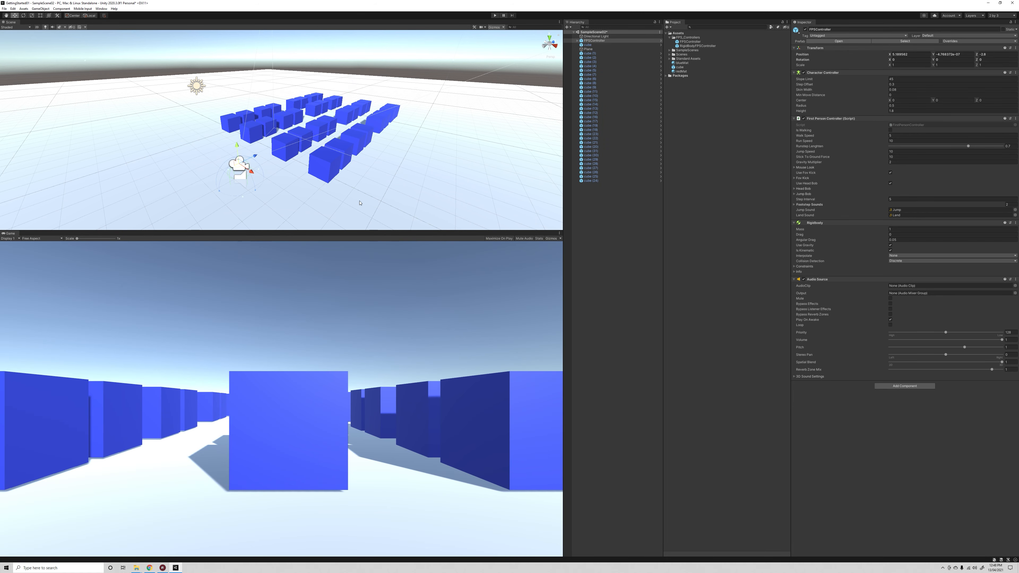
Raise several cubes of the middle row to increasing heights as a staircase, with the highest at Y about 3.3
{"action": "left_click", "coordinate": [303, 132]}
{"action": "left_click_drag", "start_coordinate": [304, 132], "coordinate": [320, 73], "text": "alt"}
{"action": "left_click", "coordinate": [302, 138]}
{"action": "left_click", "coordinate": [334, 135]}
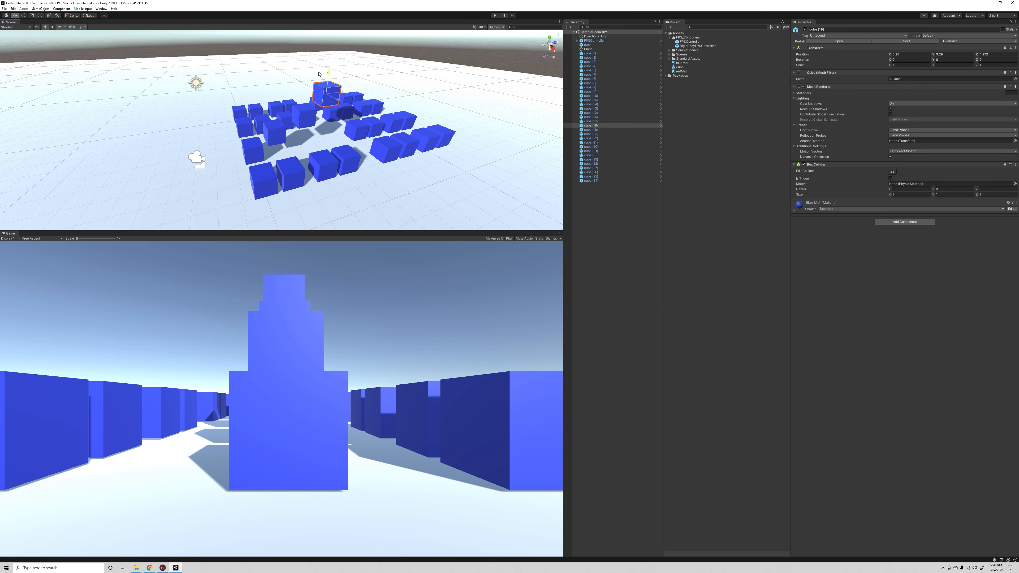
Enter play mode and jump the player up the raised cubes to the highest one
{"action": "left_click", "coordinate": [495, 16]}
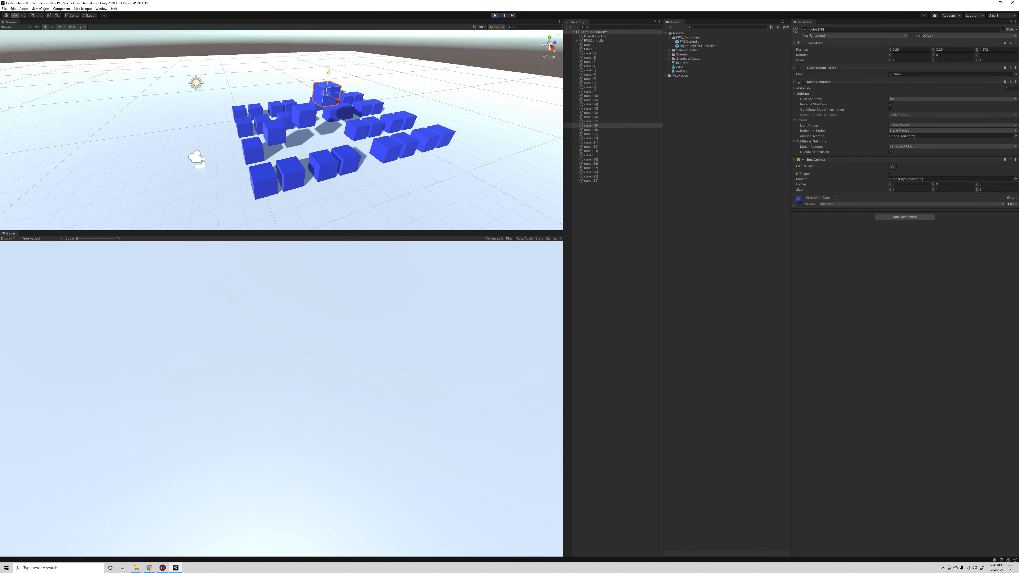
{"action": "key", "text": "w"}
{"action": "key", "text": "space"}
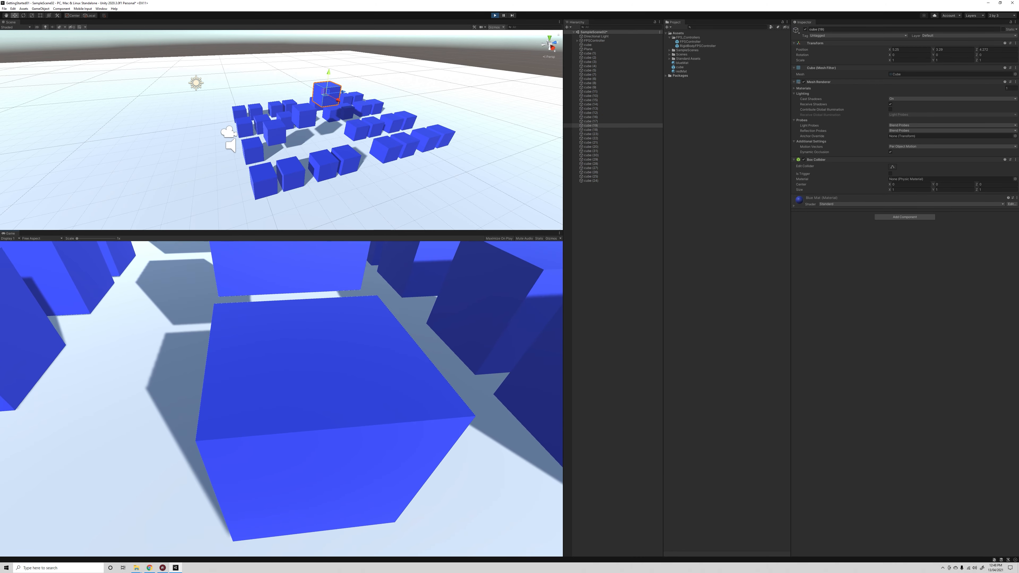
{"action": "key", "text": "space"}
{"action": "key", "text": "space"}
{"action": "key", "text": "w"}
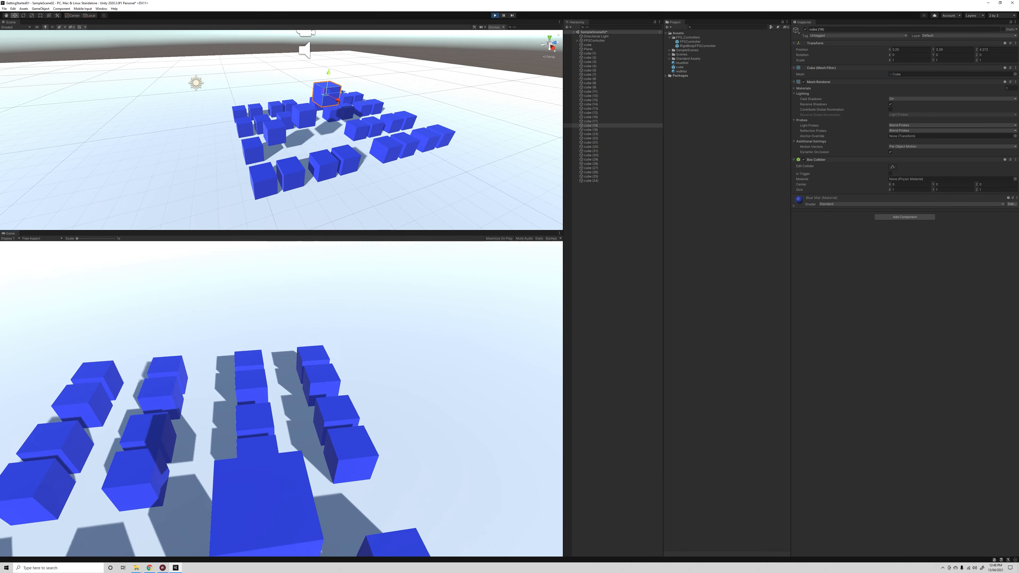
{"action": "key", "text": "space"}
{"action": "key", "text": "w"}
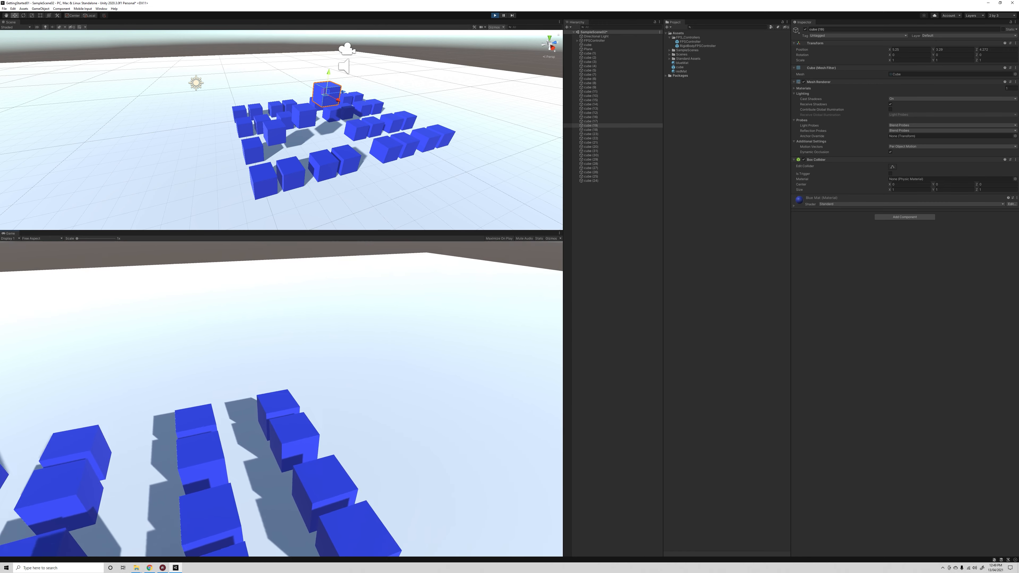
Release the cursor and, still in play mode, raise the cubes beyond the staircase, the last one to Y about 3.2
{"action": "key", "text": "Escape"}
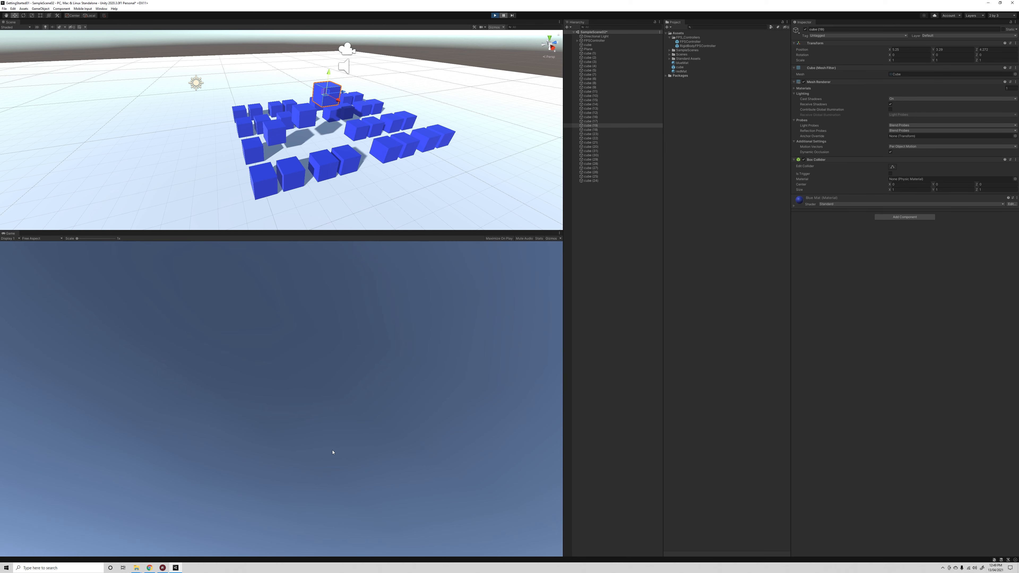
{"action": "left_click", "coordinate": [378, 122]}
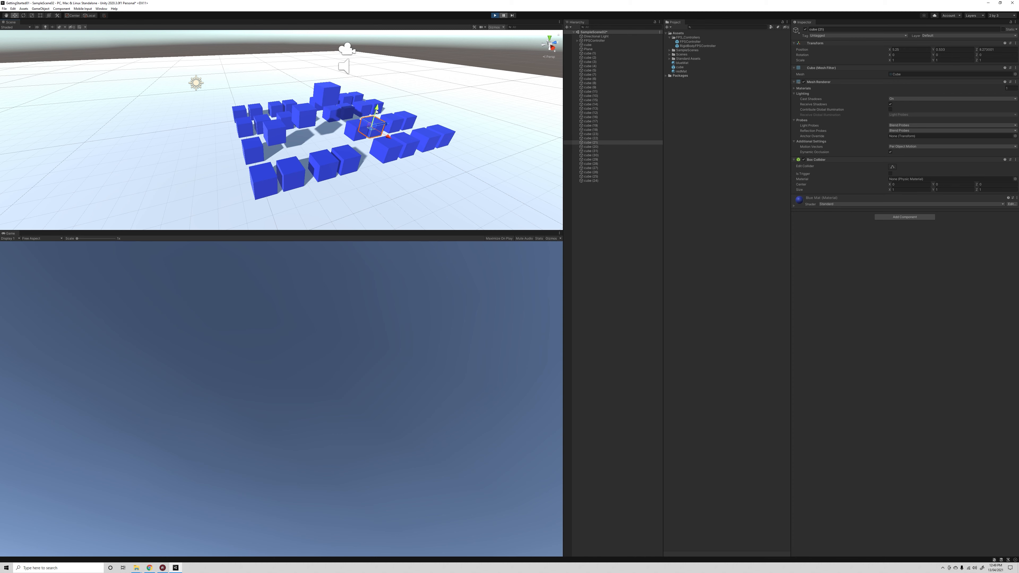
{"action": "left_click_drag", "start_coordinate": [376, 109], "coordinate": [404, 73]}
{"action": "left_click", "coordinate": [393, 118]}
{"action": "left_click", "coordinate": [411, 119]}
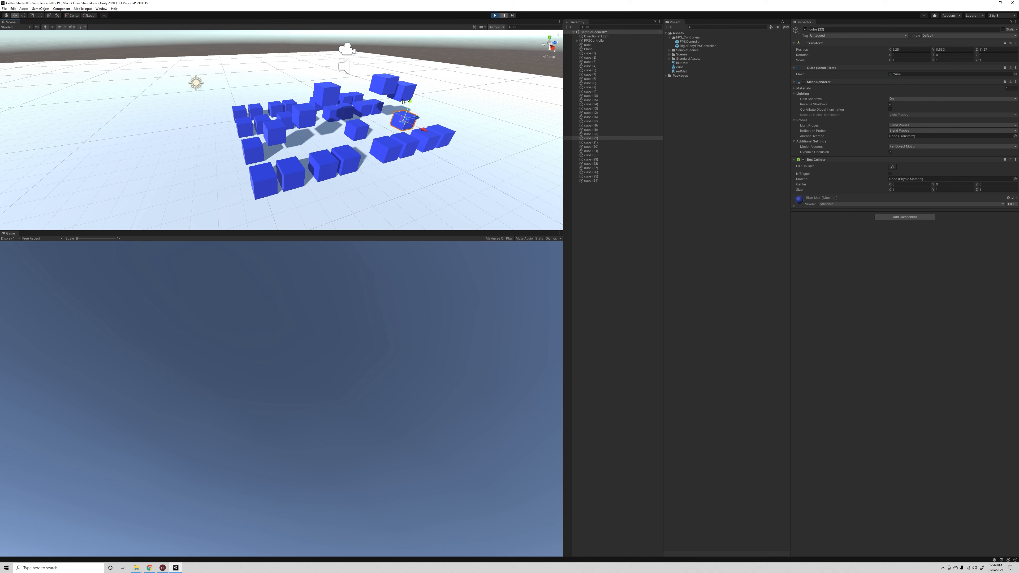
{"action": "left_click_drag", "start_coordinate": [409, 107], "coordinate": [414, 82]}
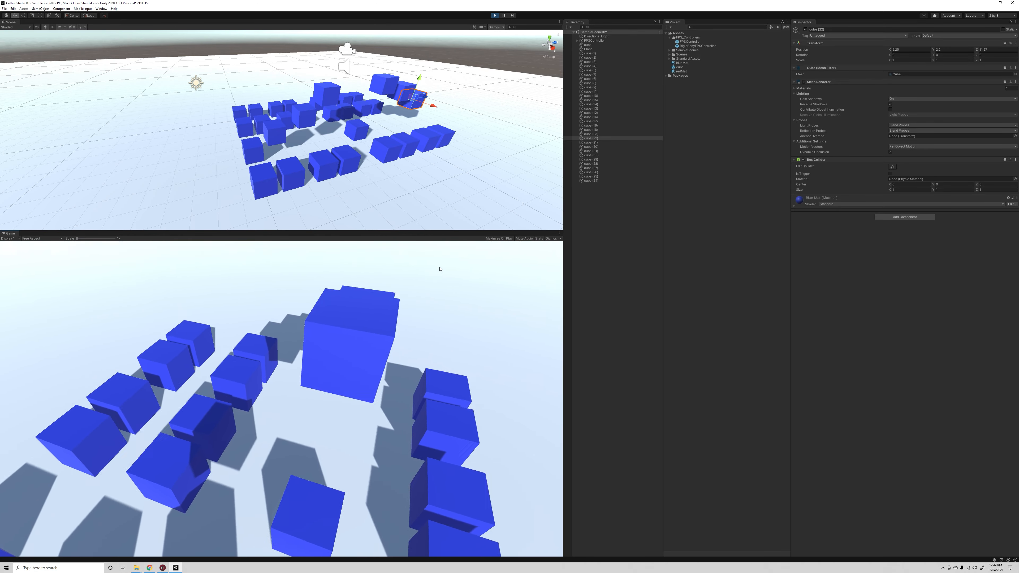
Jump the player across to the newly raised cubes and back towards the grid's front, and stop play mode
{"action": "key", "text": "s"}
{"action": "key", "text": "a"}
{"action": "key", "text": "space"}
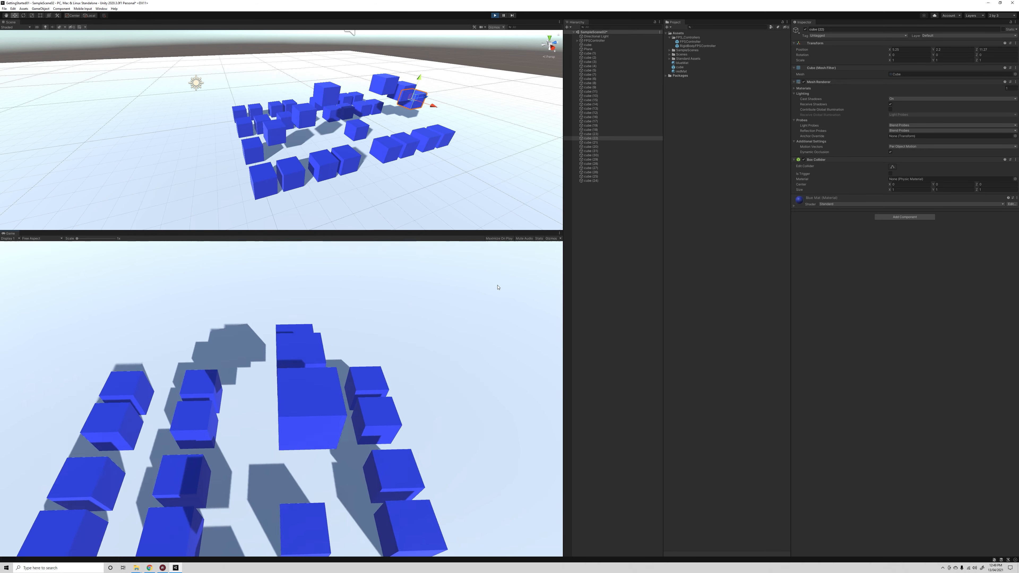
{"action": "key", "text": "w"}
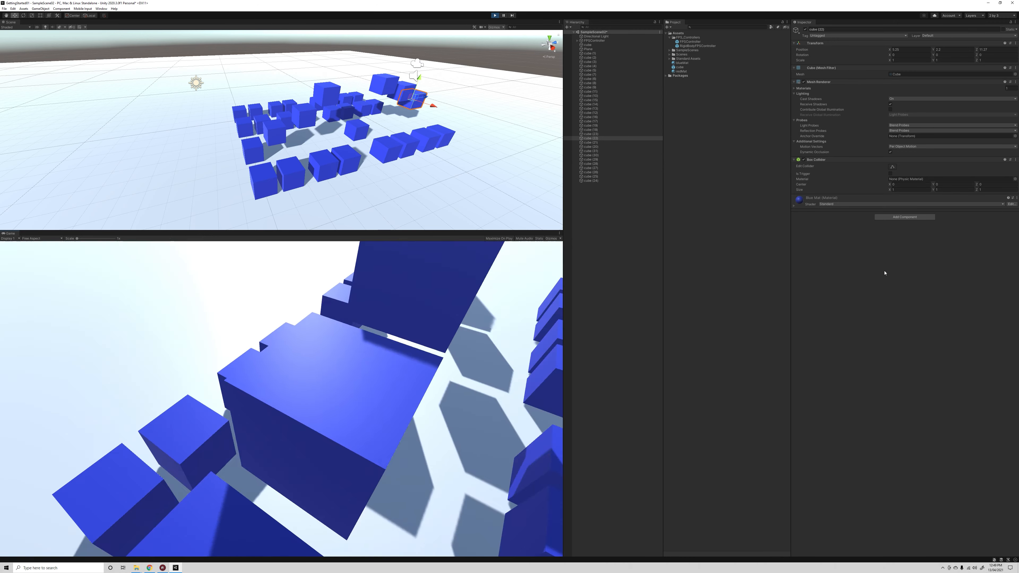
{"action": "key", "text": "space"}
{"action": "key", "text": "w"}
{"action": "key", "text": "w"}
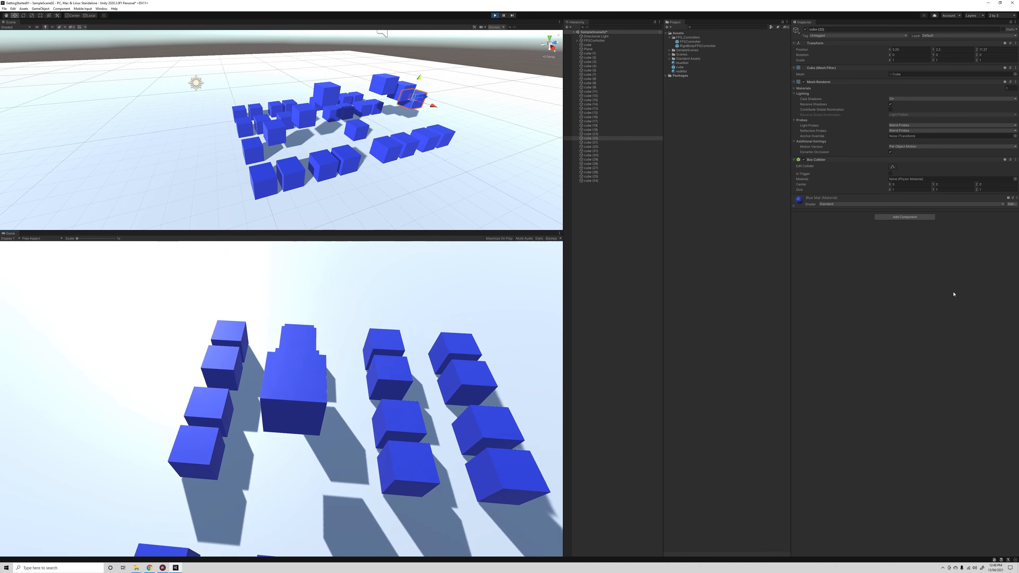
{"action": "key", "text": "w"}
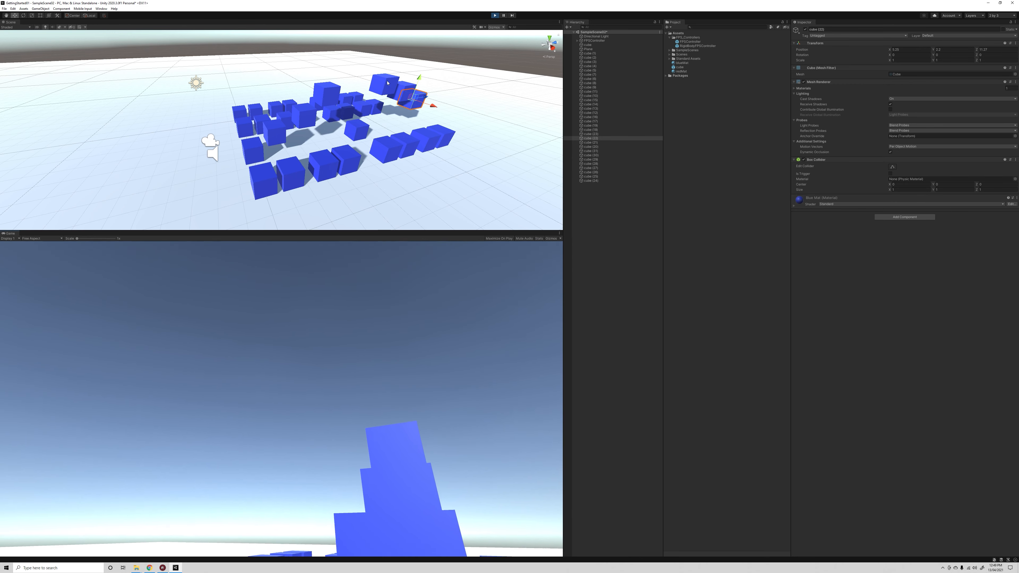
{"action": "left_click", "coordinate": [495, 15]}
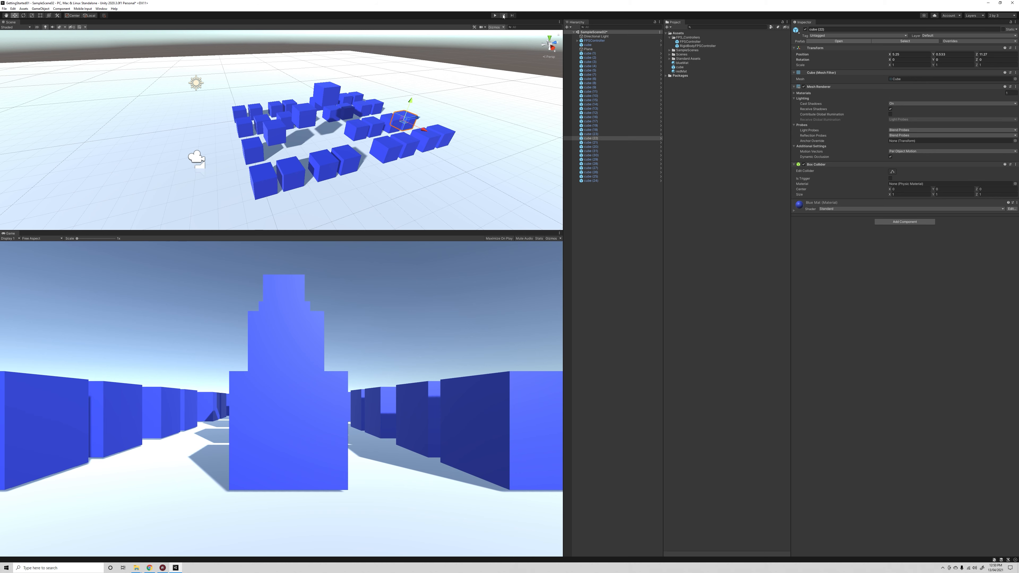
{"action": "left_click", "coordinate": [495, 15]}
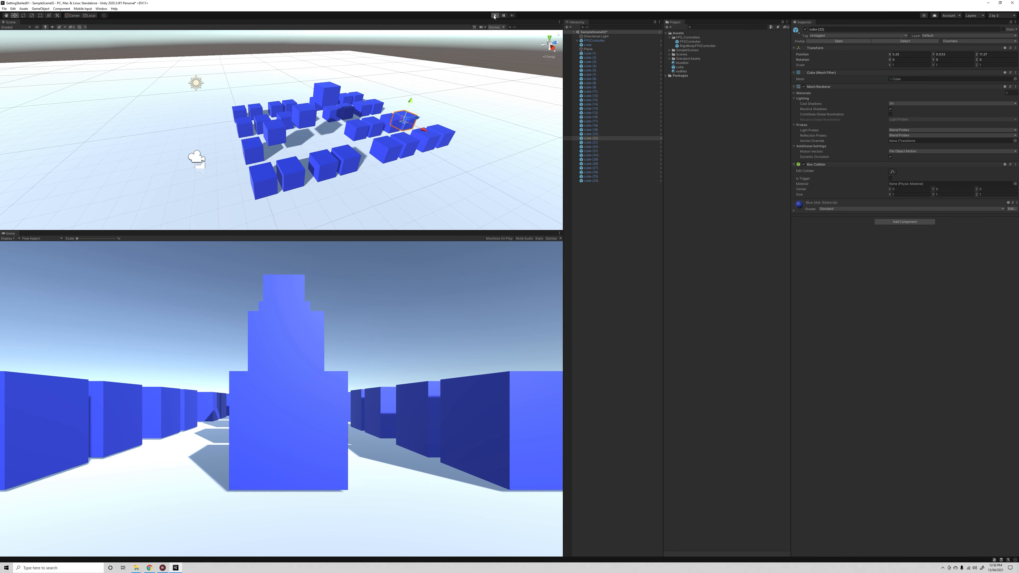
Leave play mode and raise the cube beyond the staircase at the far end to Y about 3.8
{"action": "left_click", "coordinate": [494, 16]}
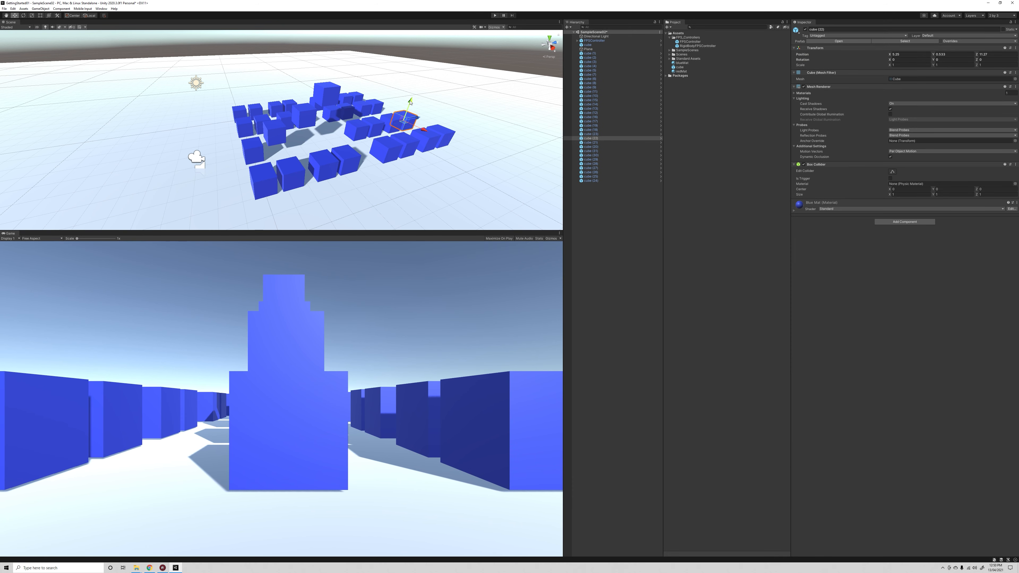
{"action": "left_click_drag", "start_coordinate": [410, 102], "coordinate": [427, 56]}
{"action": "left_click", "coordinate": [392, 122]}
{"action": "left_click_drag", "start_coordinate": [393, 106], "coordinate": [398, 78]}
Raise the cube between the staircase and the far floating cube to Y about 2.8 and stretch it along X and Z into a wide platform
{"action": "left_click", "coordinate": [374, 127]}
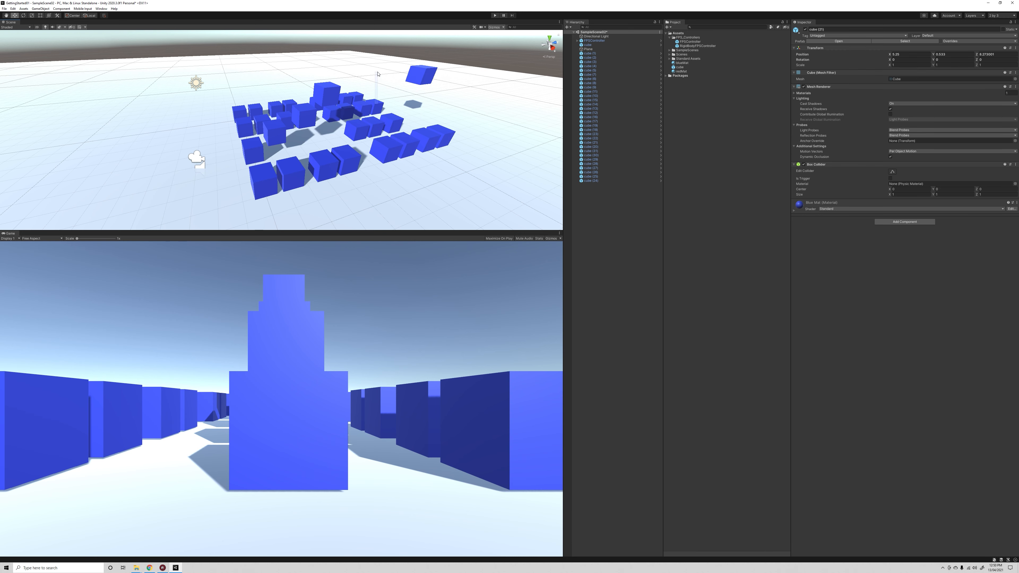
{"action": "left_click_drag", "start_coordinate": [376, 108], "coordinate": [413, 112]}
{"action": "key", "text": "r"}
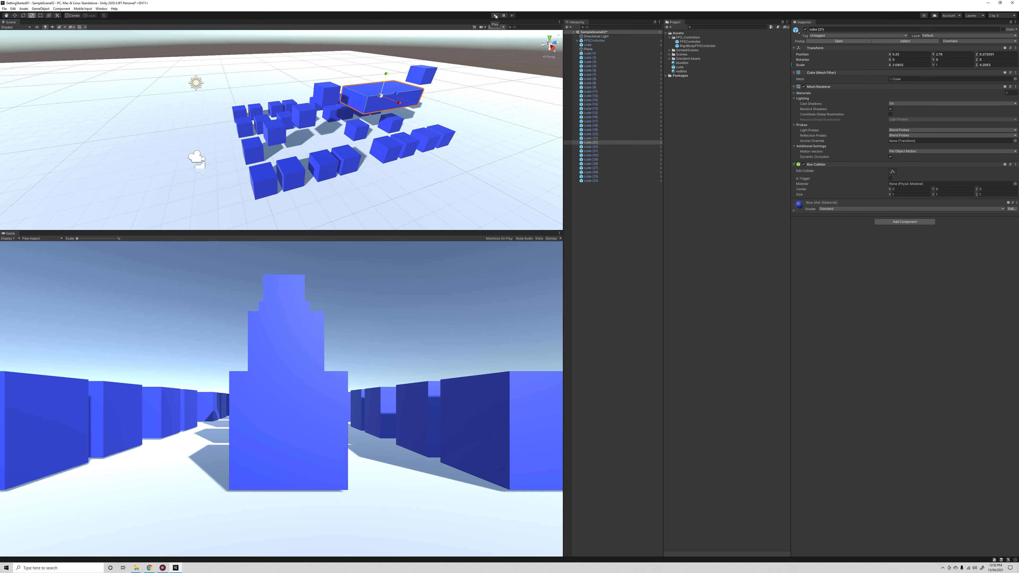
Enter play mode, jump the player up the staircase onto the wide platform, and stop play mode
{"action": "left_click", "coordinate": [495, 17]}
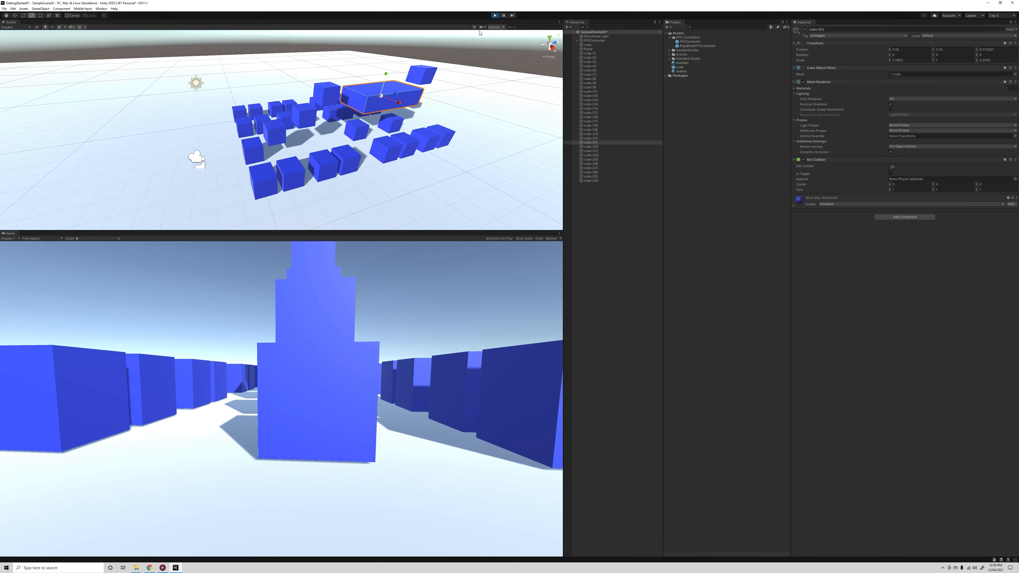
{"action": "key", "text": "w"}
{"action": "key", "text": "space"}
{"action": "key", "text": "w"}
{"action": "key", "text": "space"}
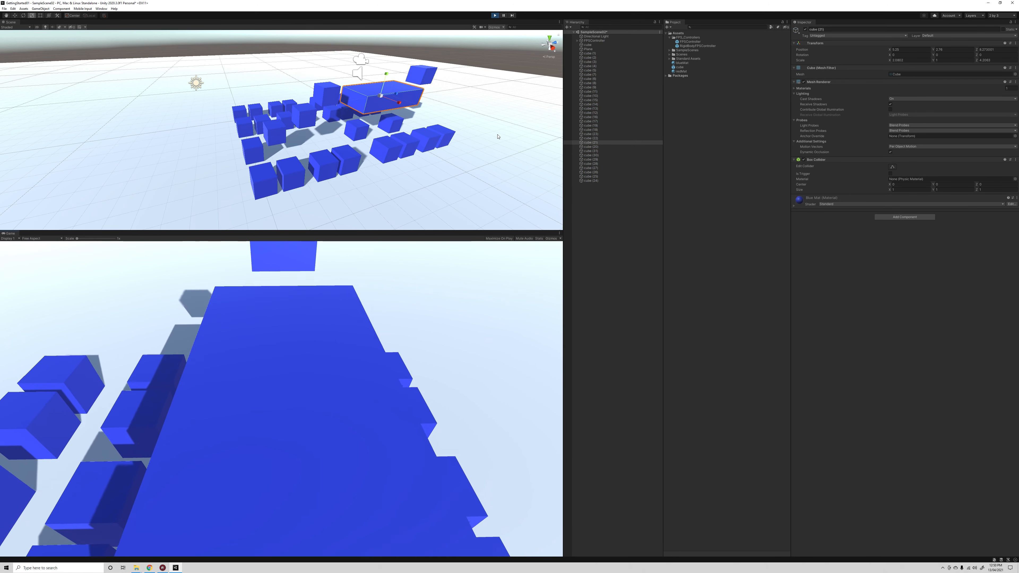
{"action": "left_click", "coordinate": [497, 17]}
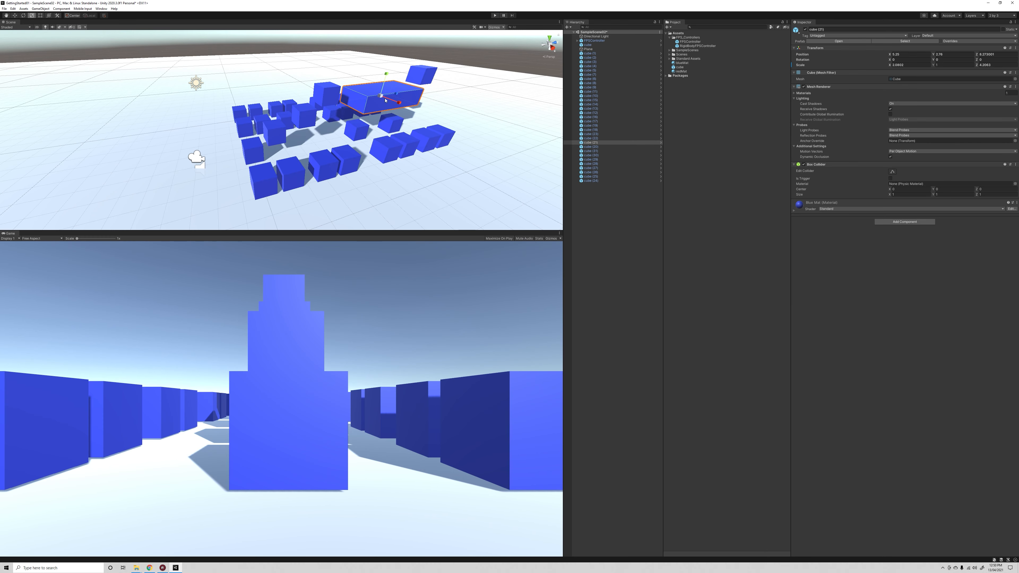
Play the scene again and jump the player across the wide platform to its end facing the far floating cube
{"action": "left_click", "coordinate": [495, 17]}
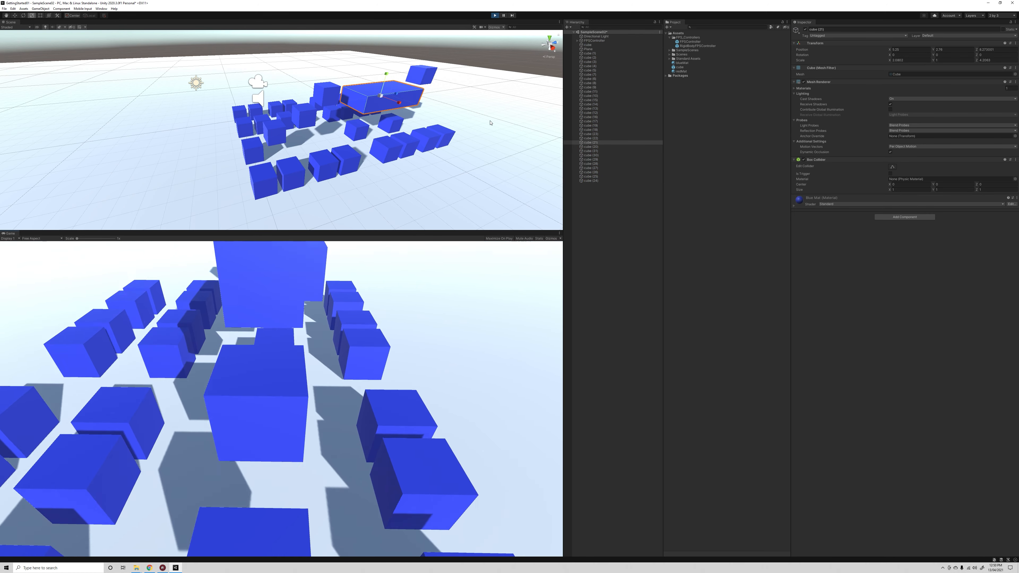
{"action": "key", "text": "w"}
{"action": "key", "text": "space"}
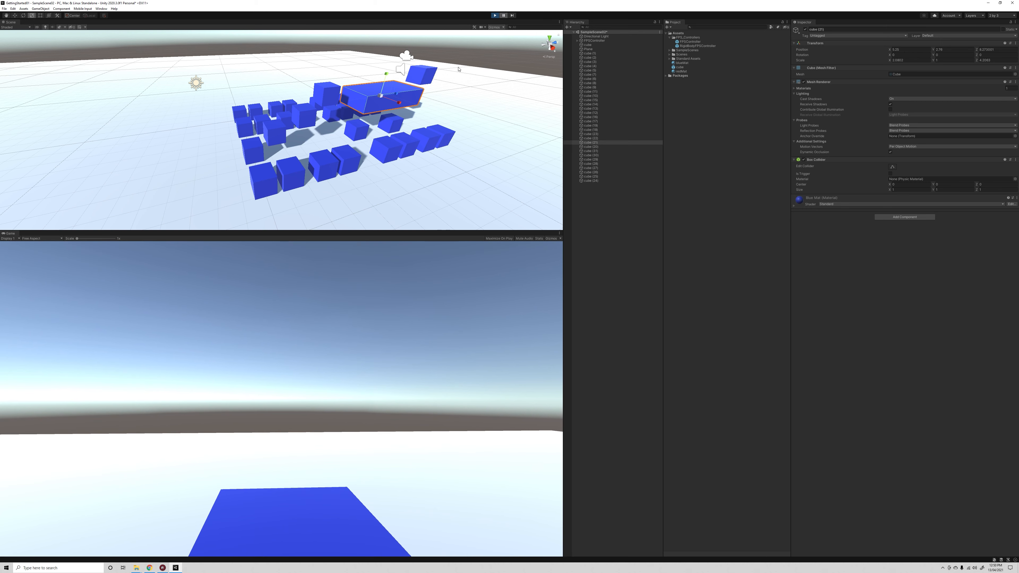
While still in play mode, move the far floating cube farther from the wide platform along Z, and stop play mode
{"action": "left_click", "coordinate": [427, 78]}
{"action": "key", "text": "w"}
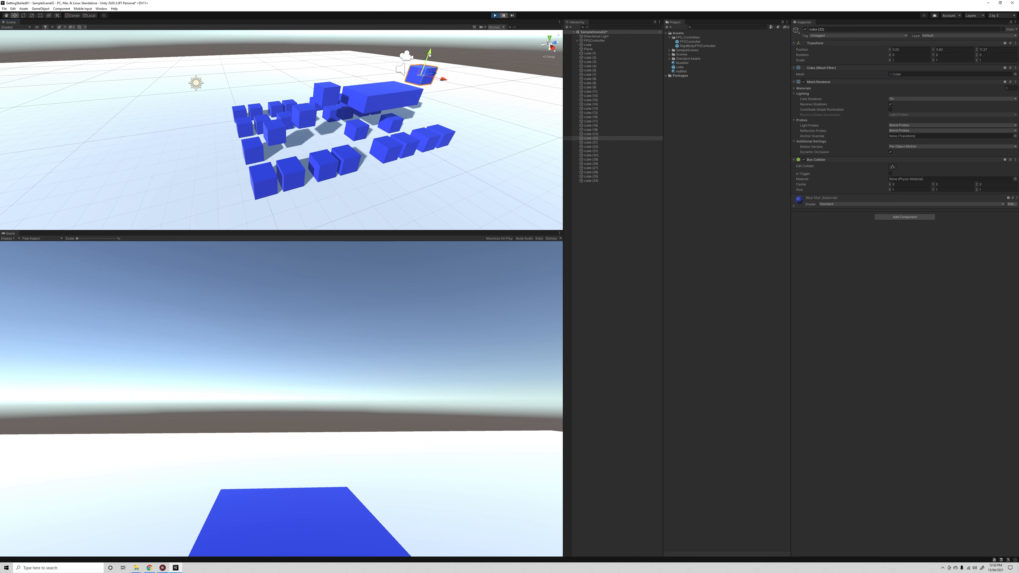
{"action": "left_click_drag", "start_coordinate": [434, 76], "coordinate": [458, 71]}
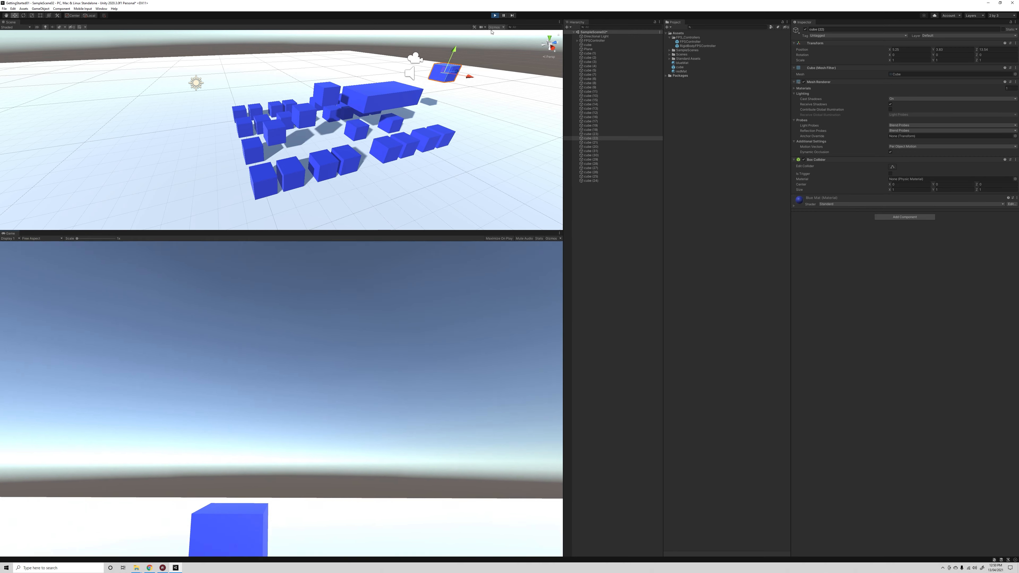
{"action": "left_click", "coordinate": [496, 16]}
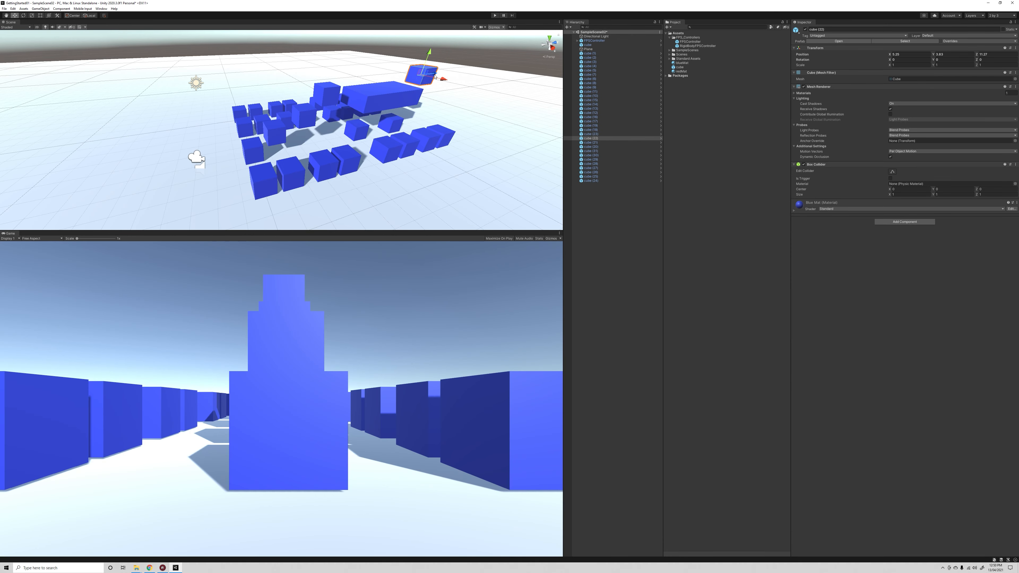
In edit mode, move the far floating cube away from the wide platform to Z about 13.2
{"action": "left_click_drag", "start_coordinate": [435, 76], "coordinate": [455, 73]}
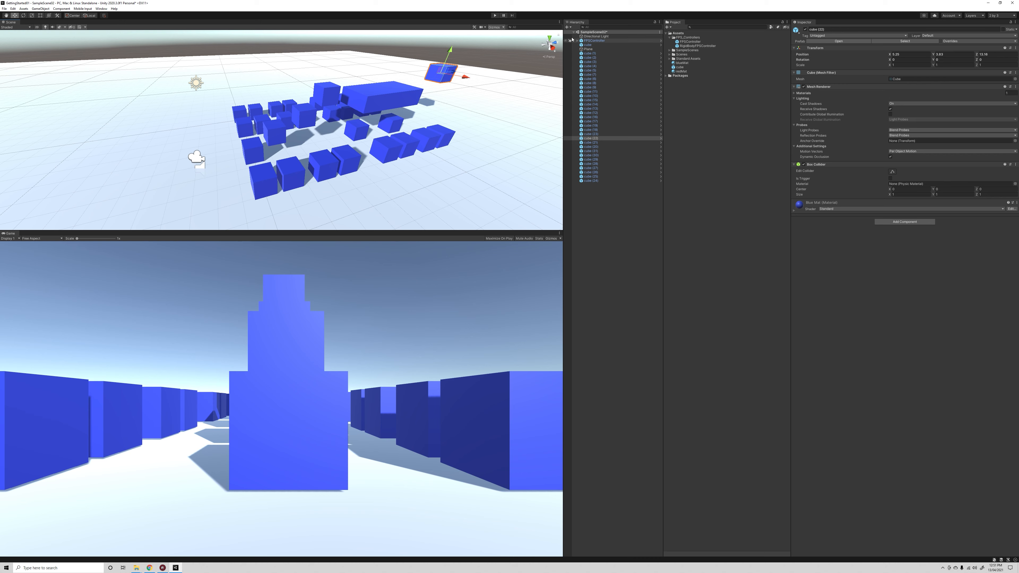
{"action": "left_click", "coordinate": [493, 15]}
{"action": "left_click_drag", "start_coordinate": [397, 141], "coordinate": [455, 146], "text": "alt"}
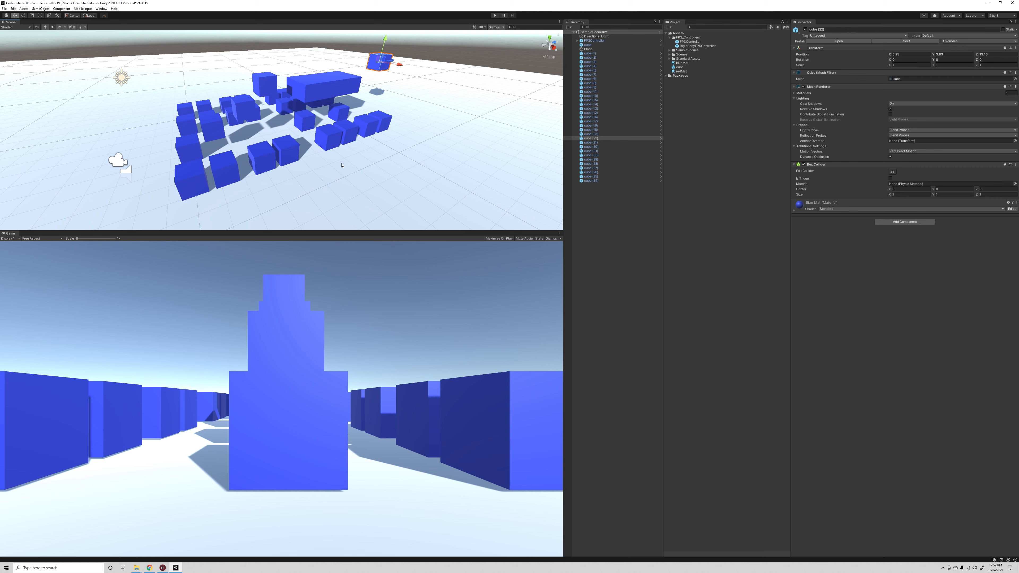
Save the current scene with its rearranged cube platforms
{"action": "left_click", "coordinate": [4, 9]}
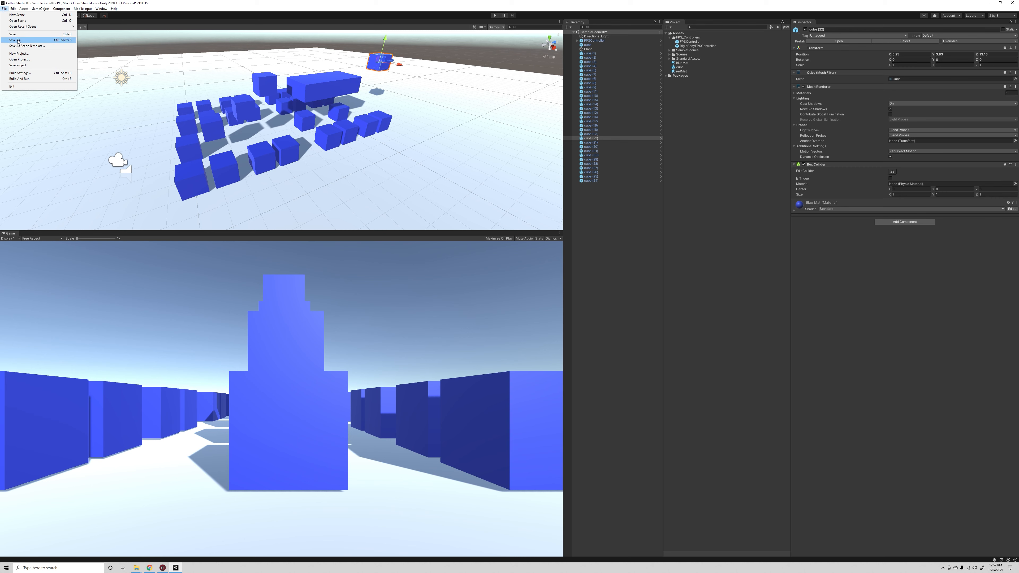
{"action": "left_click", "coordinate": [101, 9]}
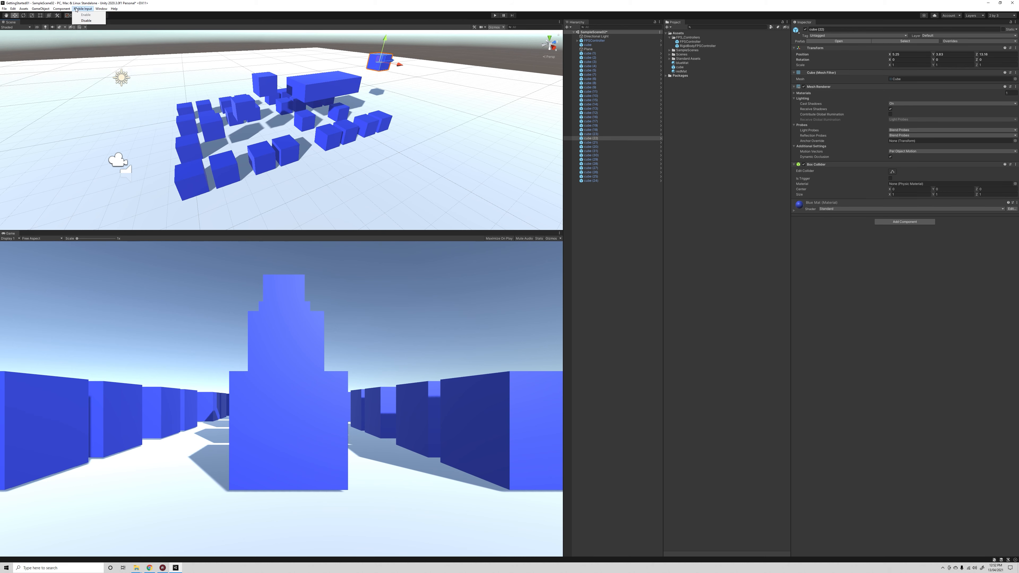
{"action": "left_click", "coordinate": [41, 8]}
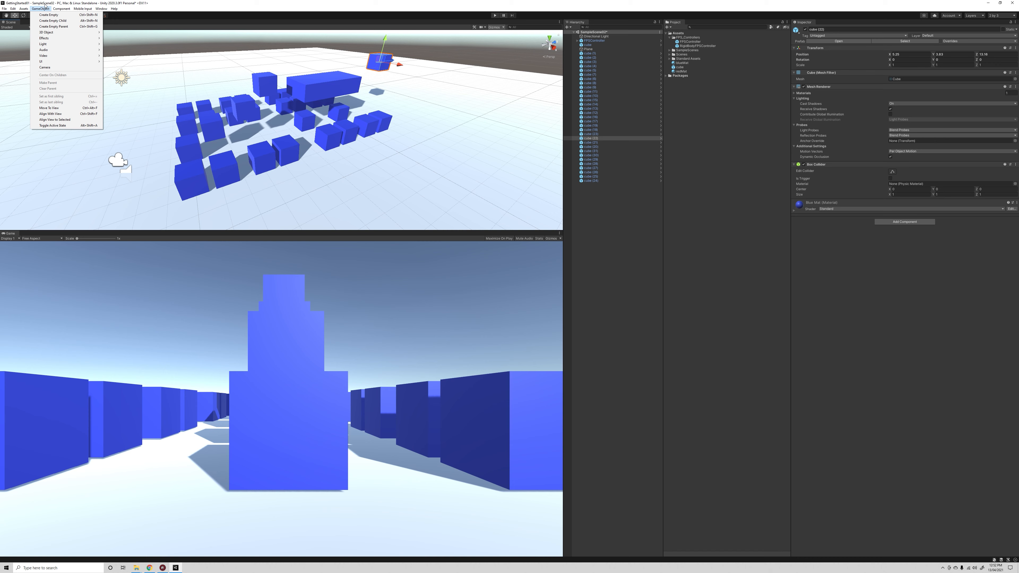
{"action": "mouse_move", "coordinate": [4, 8]}
{"action": "left_click", "coordinate": [15, 35]}
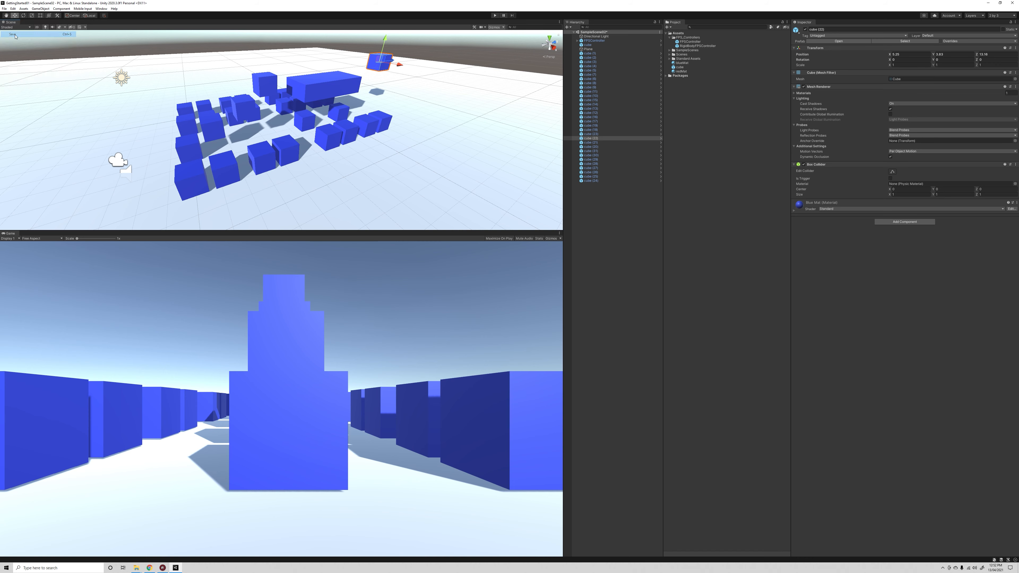
Create a new scene from the Basic (Built-in) template
{"action": "left_click", "coordinate": [4, 9]}
{"action": "left_click", "coordinate": [15, 14]}
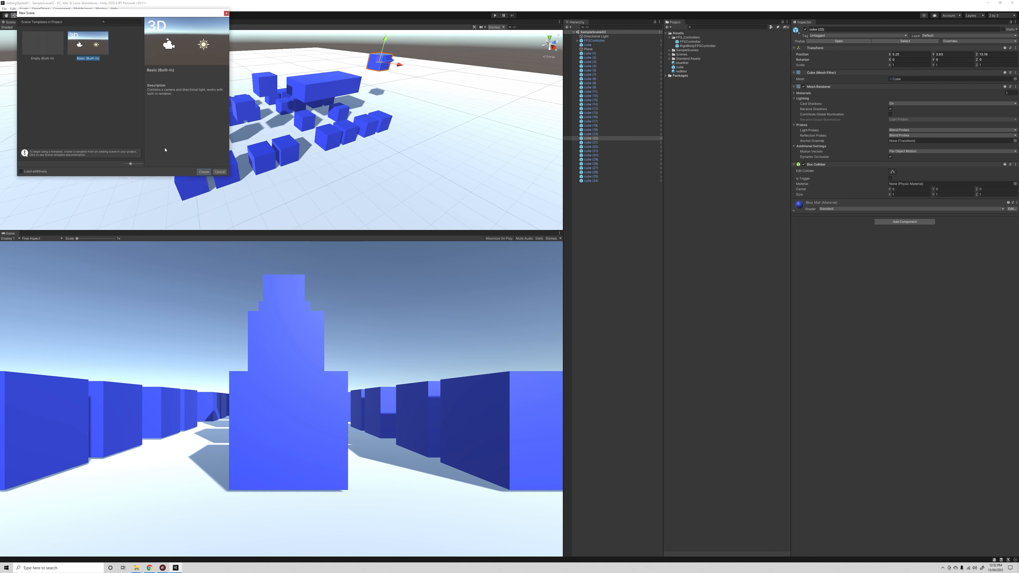
{"action": "left_click", "coordinate": [202, 172]}
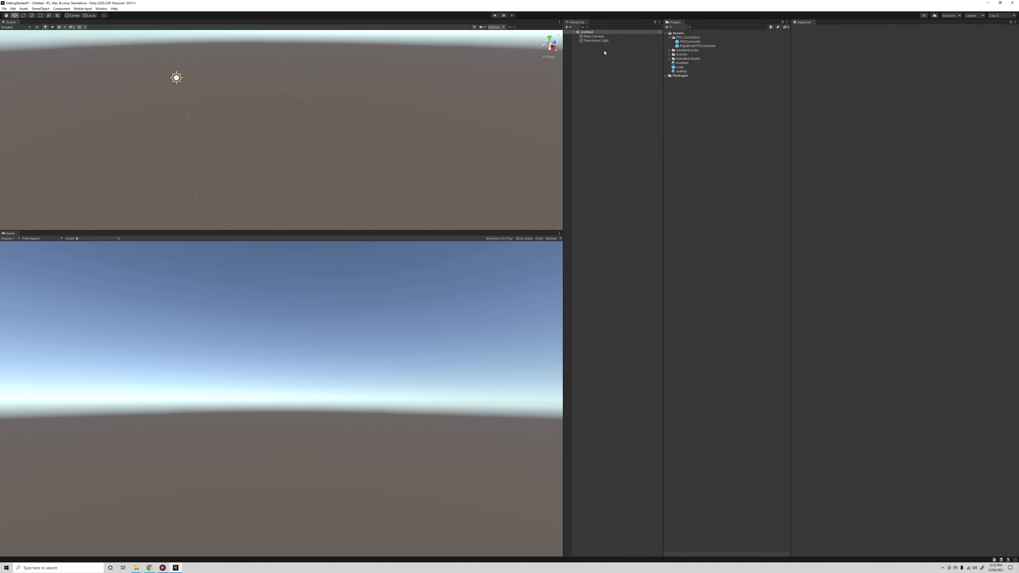
Save the new scene as ruinsDemo in the project's Scenes folder
{"action": "left_click", "coordinate": [4, 9]}
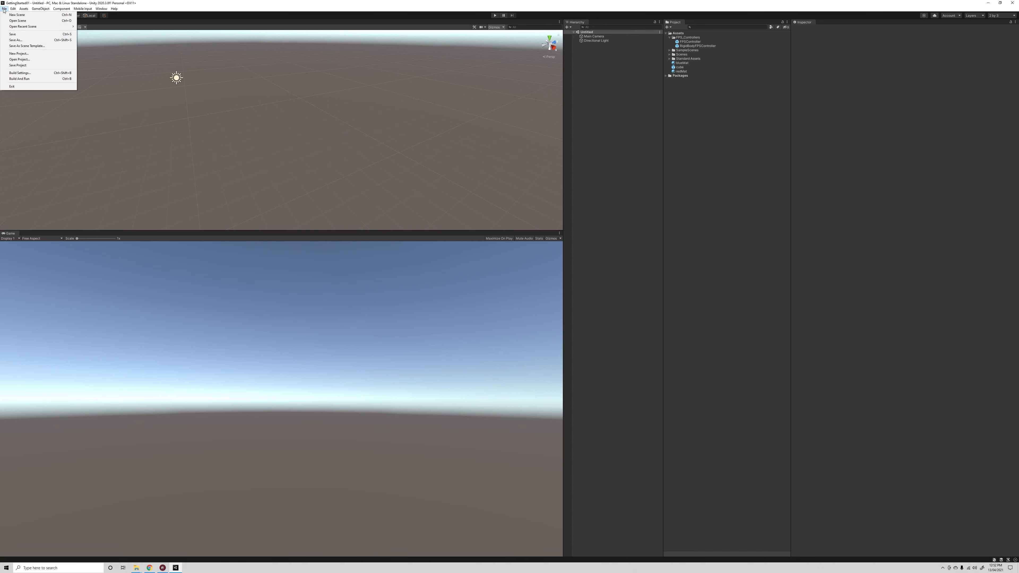
{"action": "left_click", "coordinate": [20, 40]}
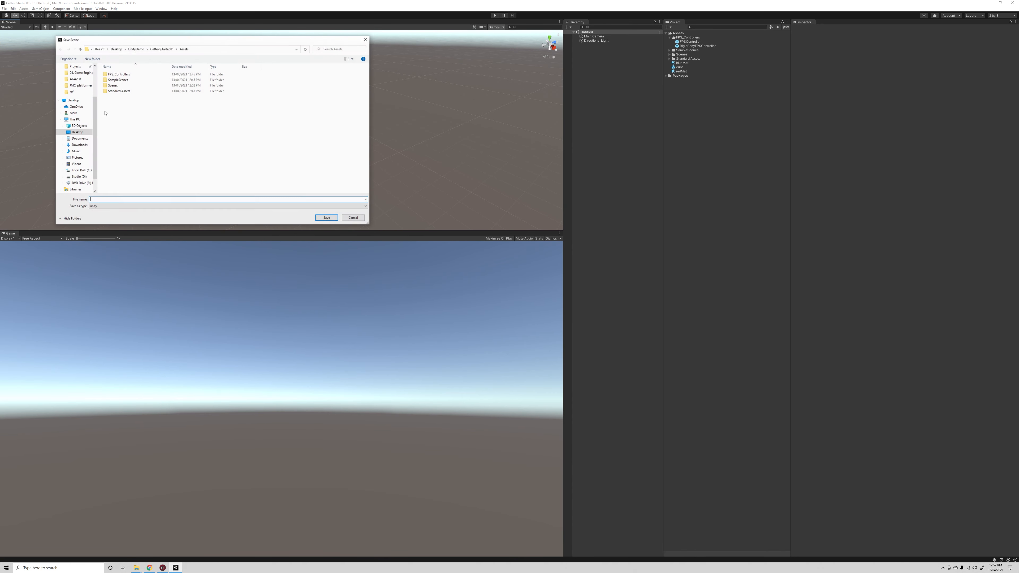
{"action": "double_click", "coordinate": [113, 85]}
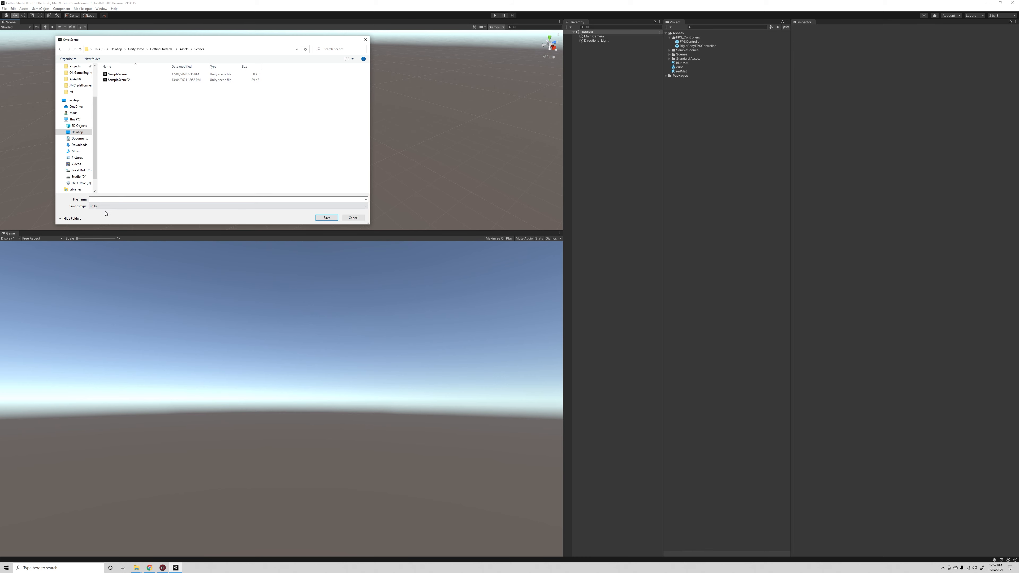
{"action": "left_click", "coordinate": [110, 199]}
{"action": "left_click", "coordinate": [327, 217]}
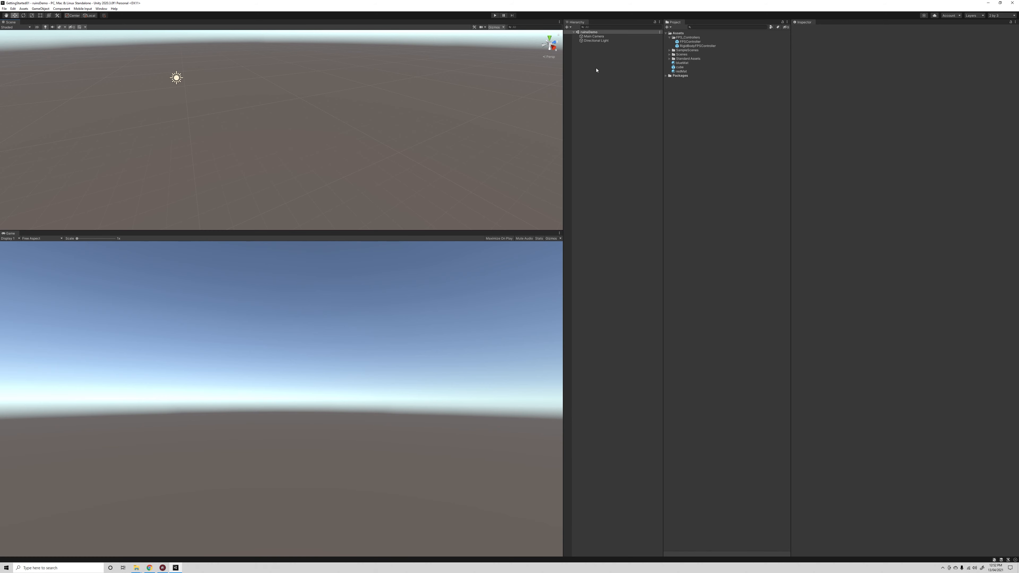
Open the SampleScene02 scene from the Scenes folder
{"action": "left_click", "coordinate": [4, 8]}
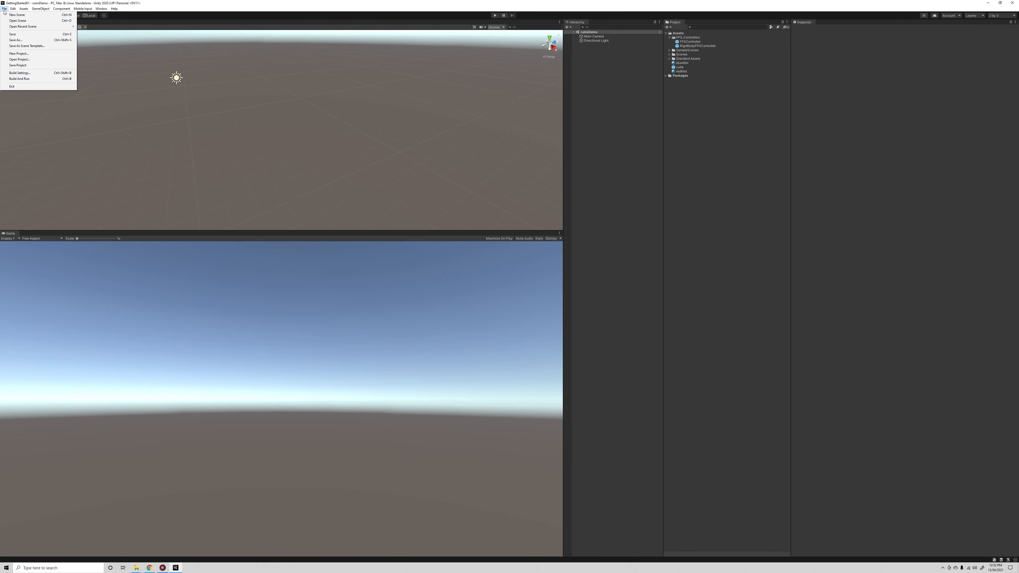
{"action": "left_click", "coordinate": [19, 22]}
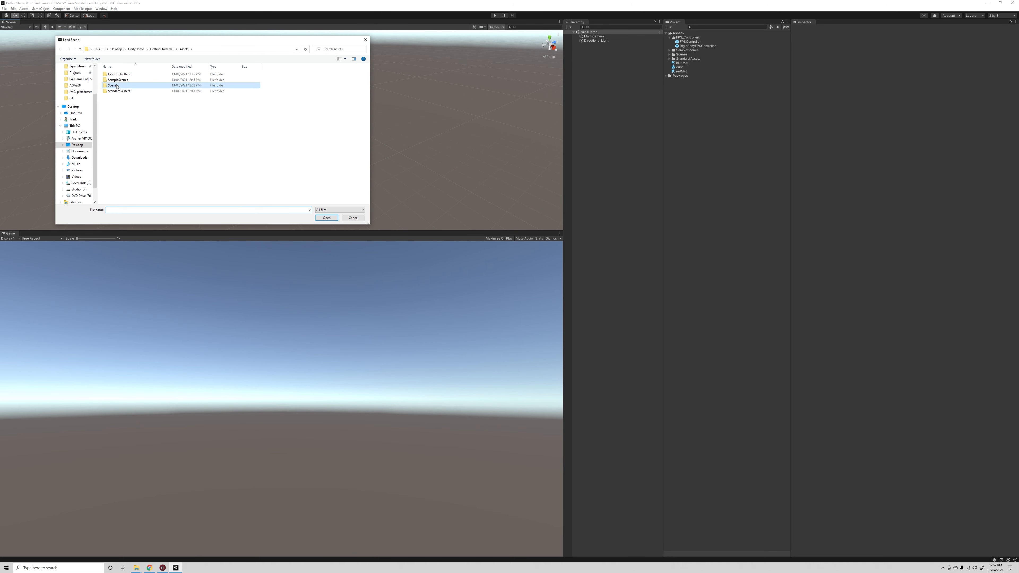
{"action": "left_click", "coordinate": [118, 85]}
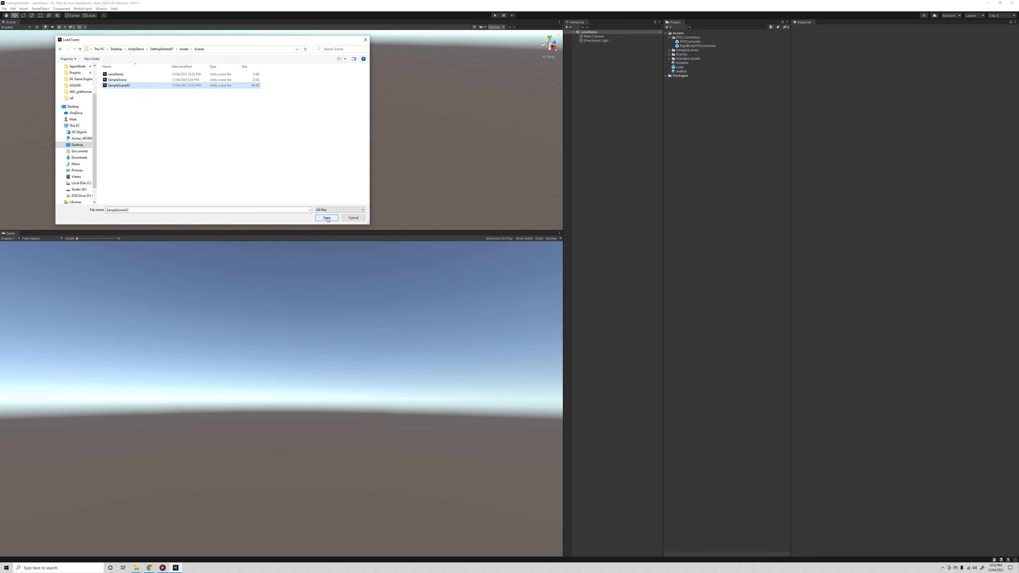
{"action": "left_click", "coordinate": [327, 218]}
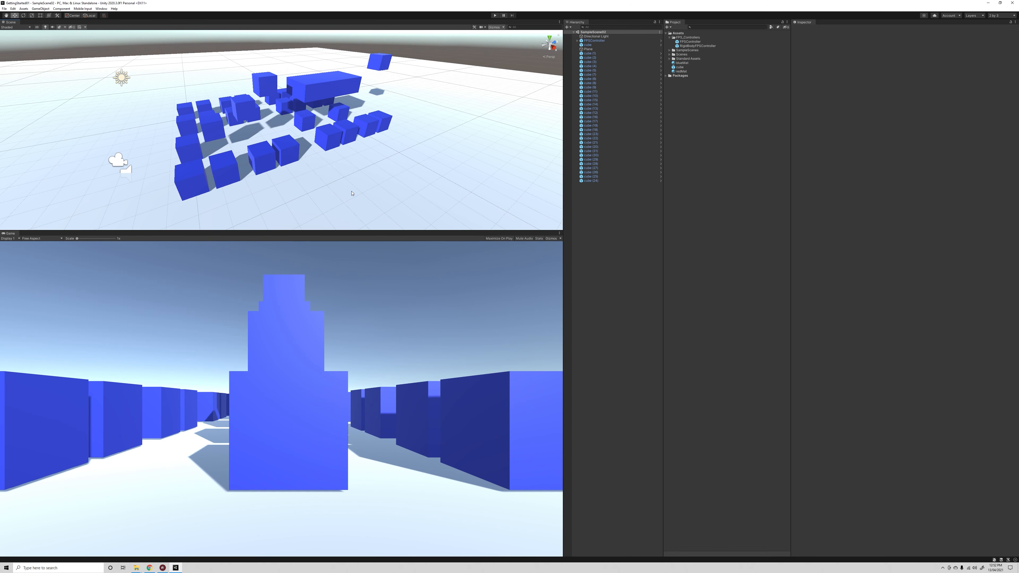
Reopen the ruinsDemo scene from the Scenes folder
{"action": "left_click", "coordinate": [4, 8]}
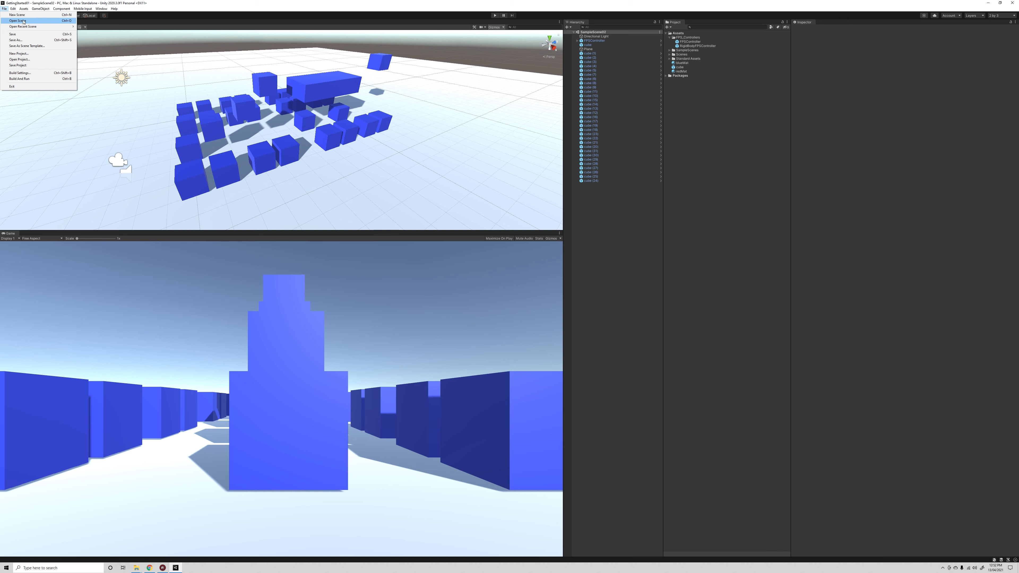
{"action": "left_click", "coordinate": [18, 21]}
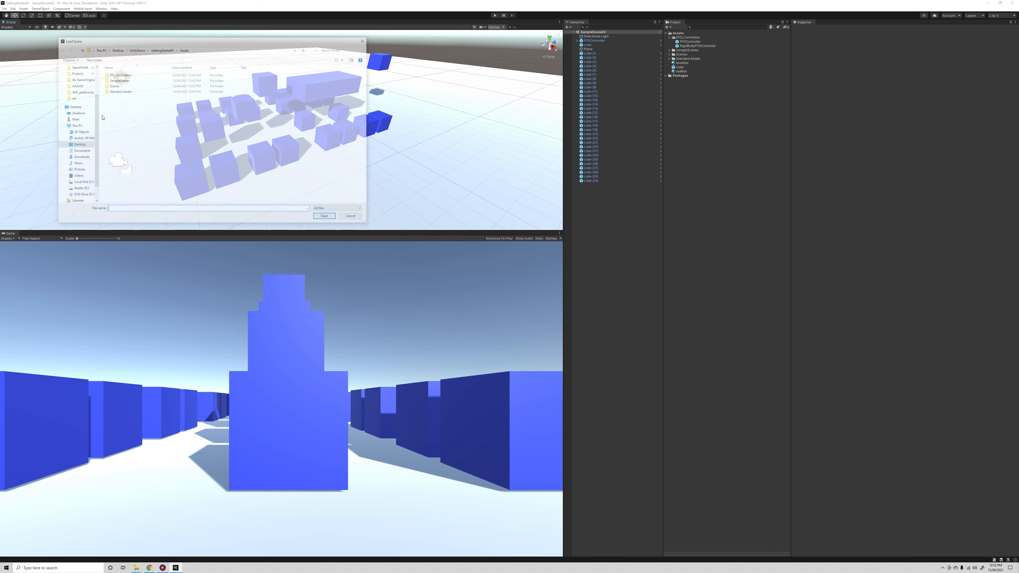
{"action": "double_click", "coordinate": [115, 86]}
{"action": "left_click", "coordinate": [111, 75]}
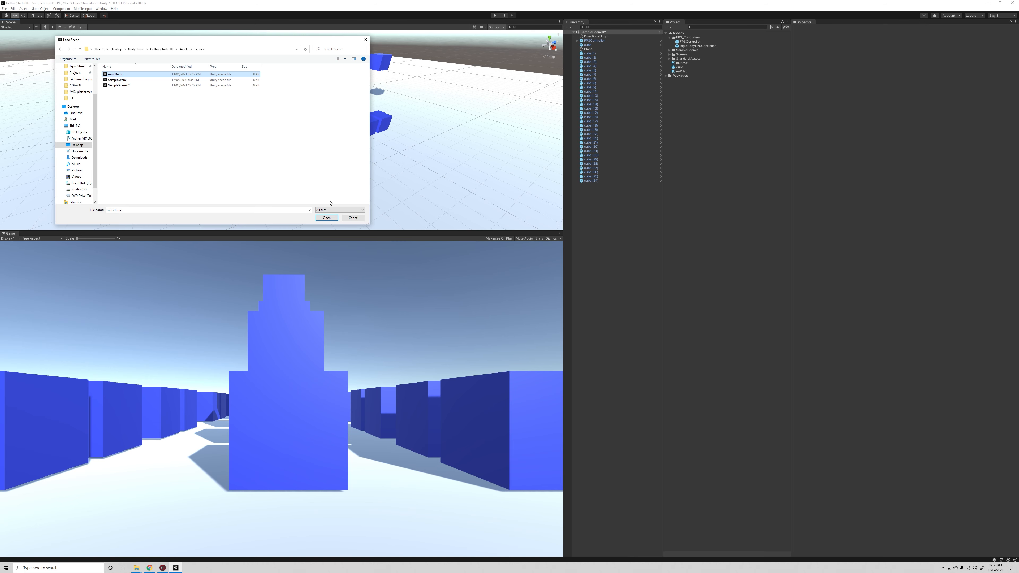